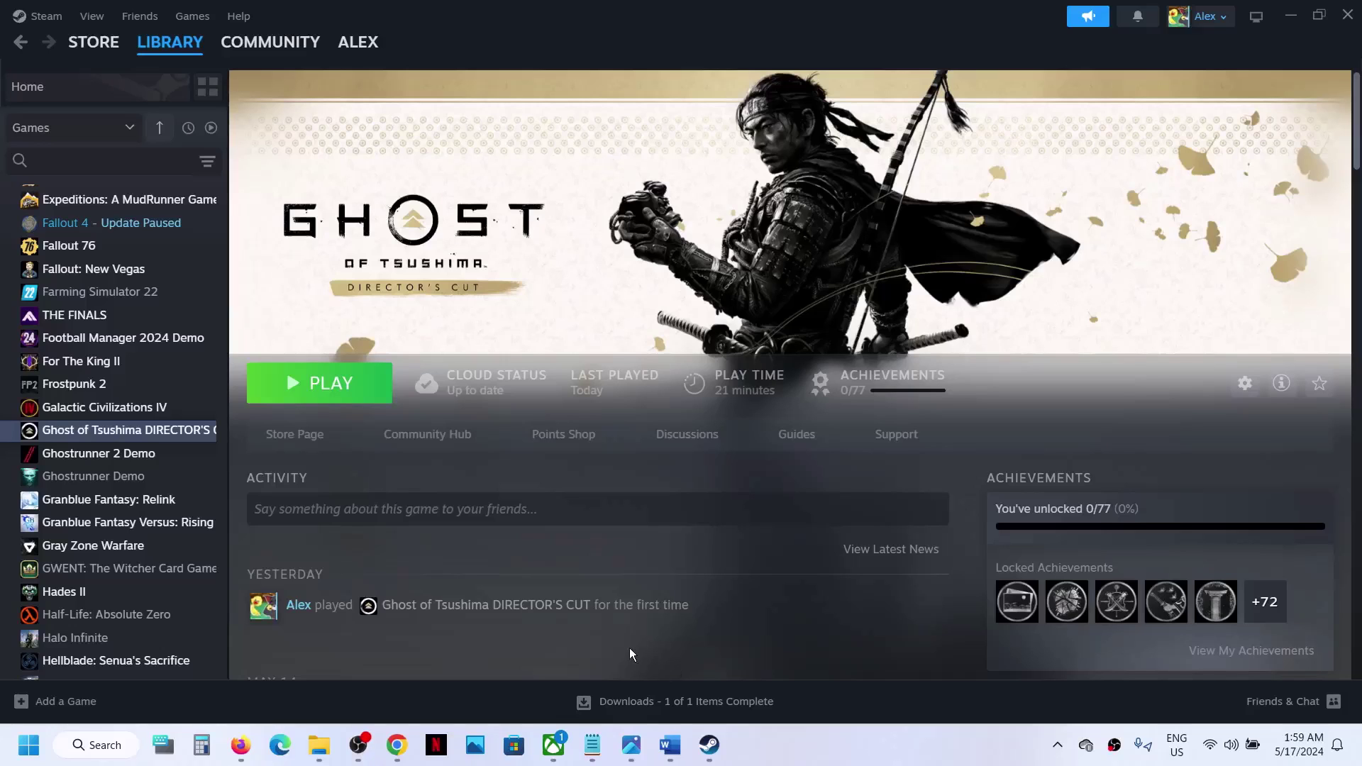
# Review the DXGI_ERROR_DEVICE_HUNG error and the Step 1 controlled folder access and firewall notes
pyautogui.click(673, 755)
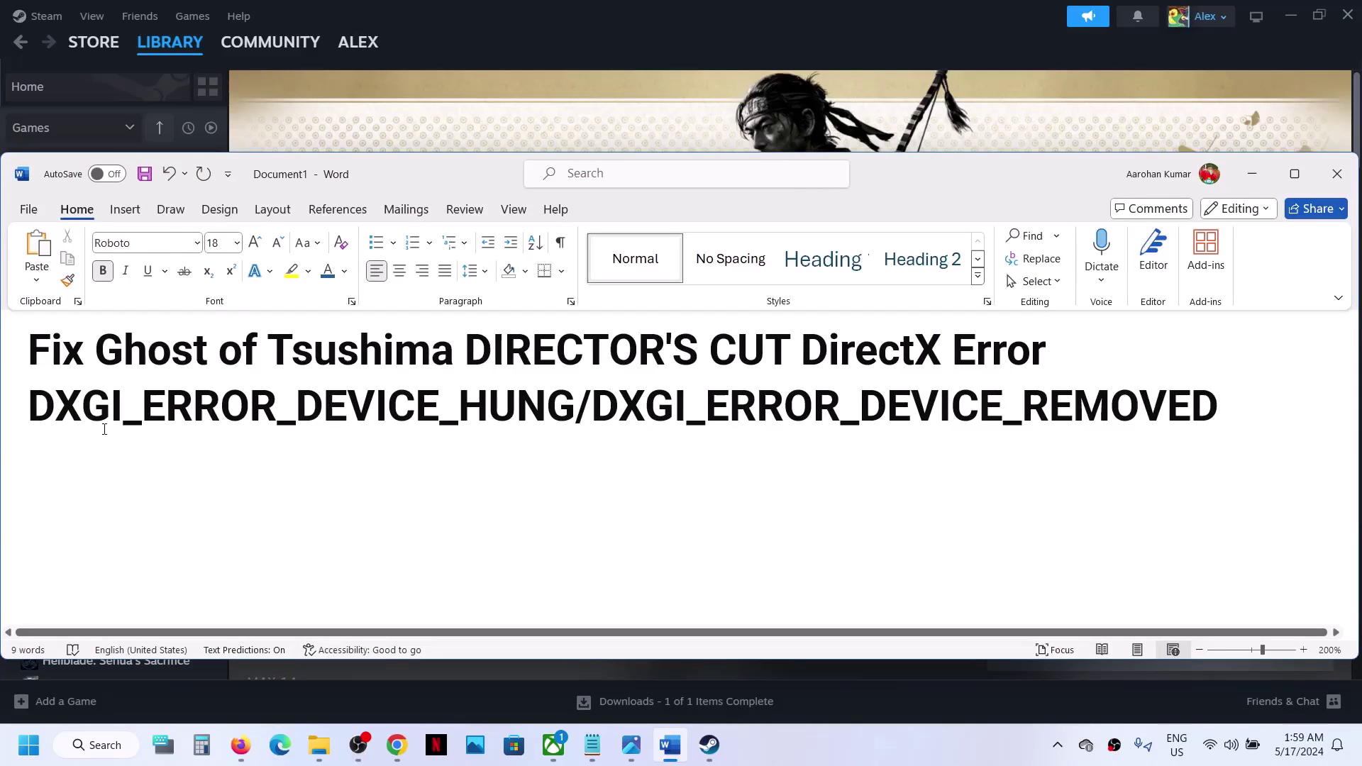
pyautogui.moveTo(34, 408); pyautogui.dragTo(553, 406)
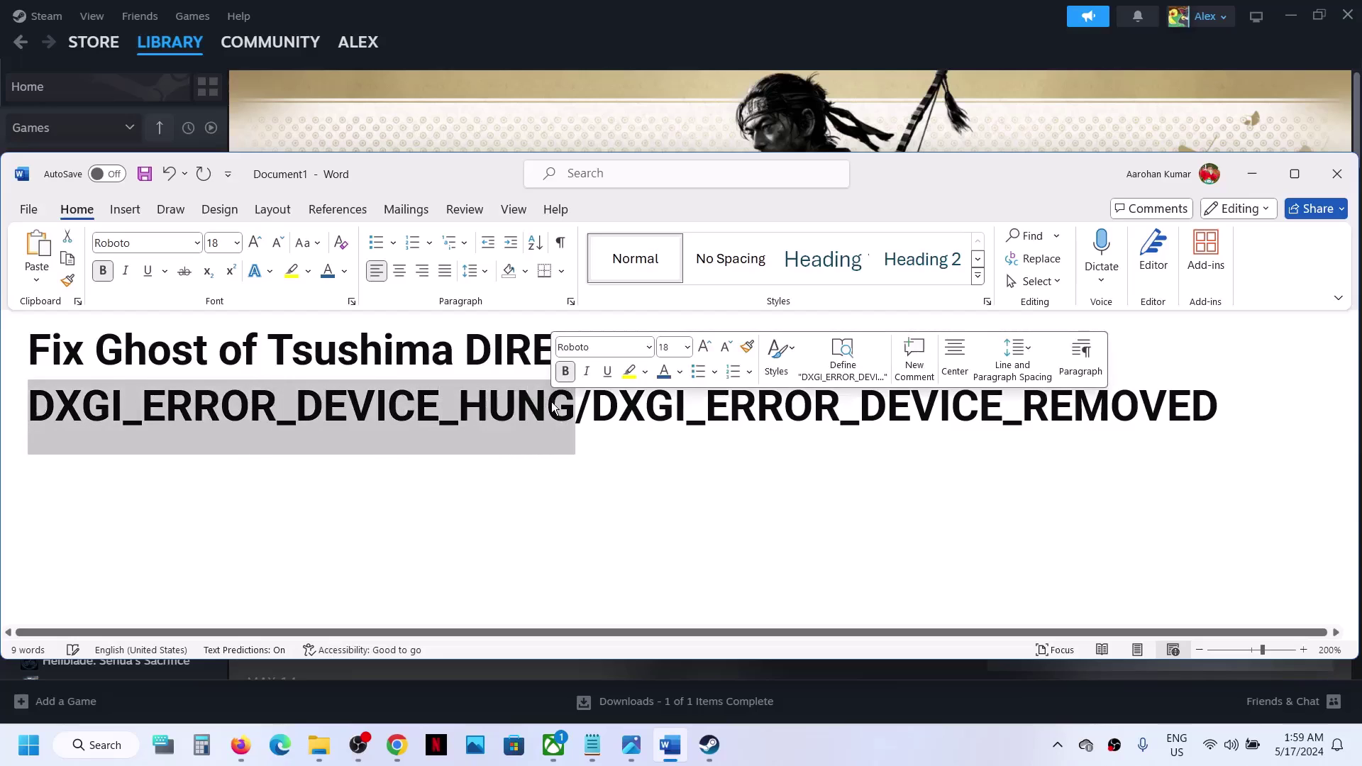
pyautogui.moveTo(656, 401); pyautogui.dragTo(1021, 408)
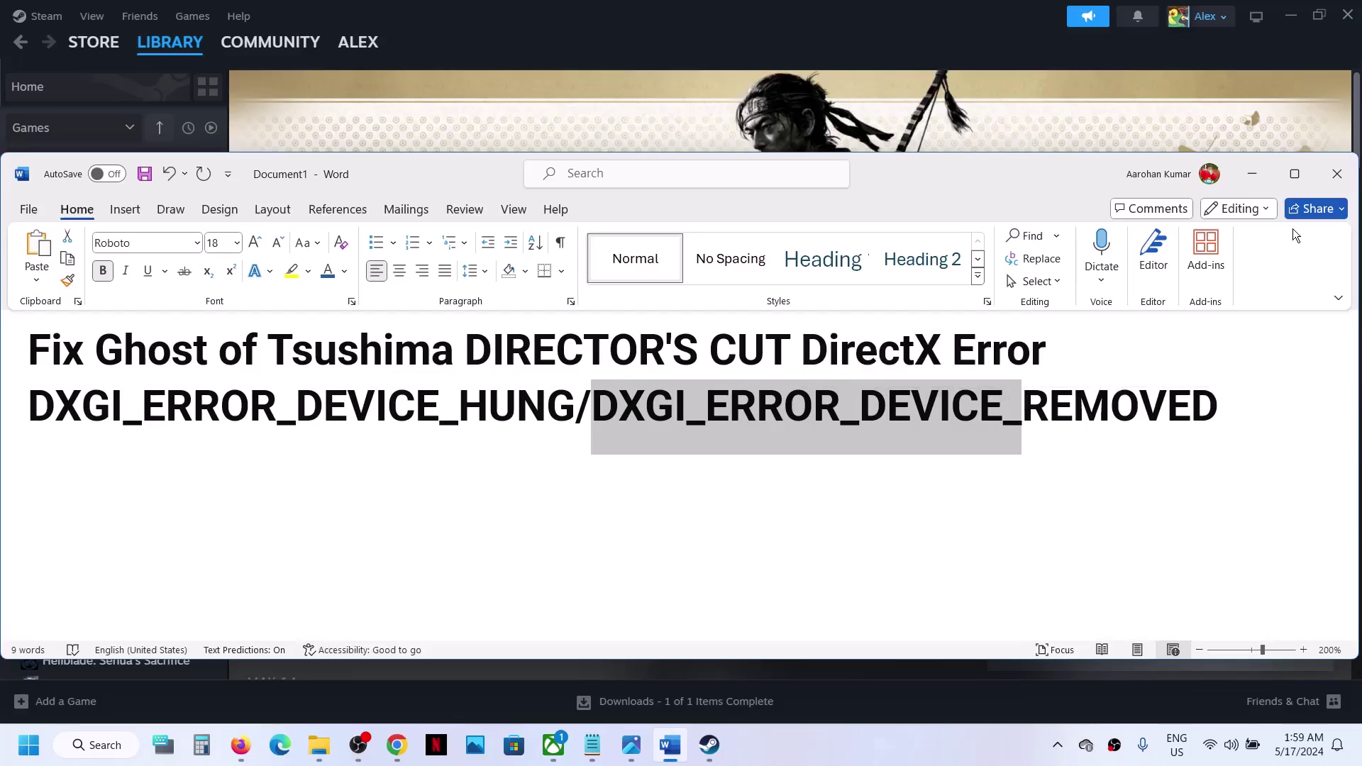
pyautogui.click(1249, 186)
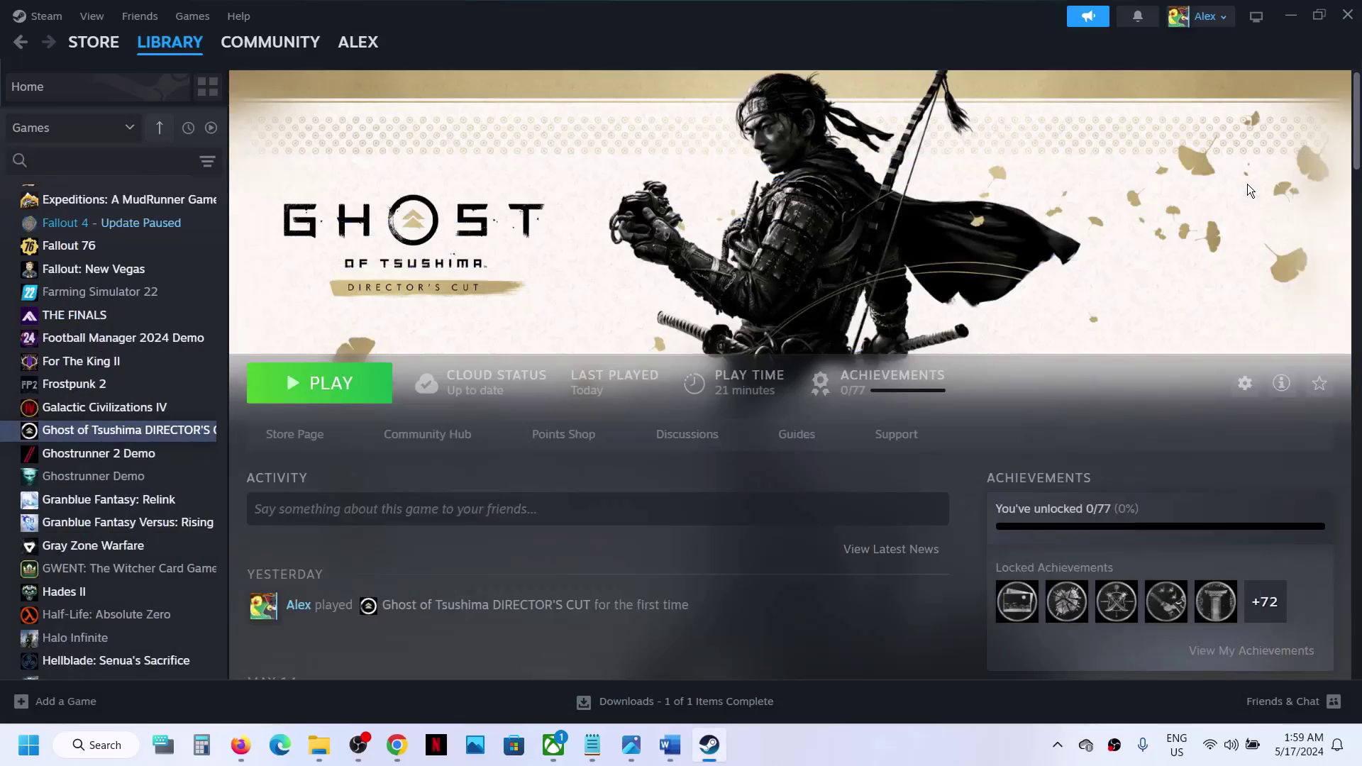
pyautogui.click(910, 743)
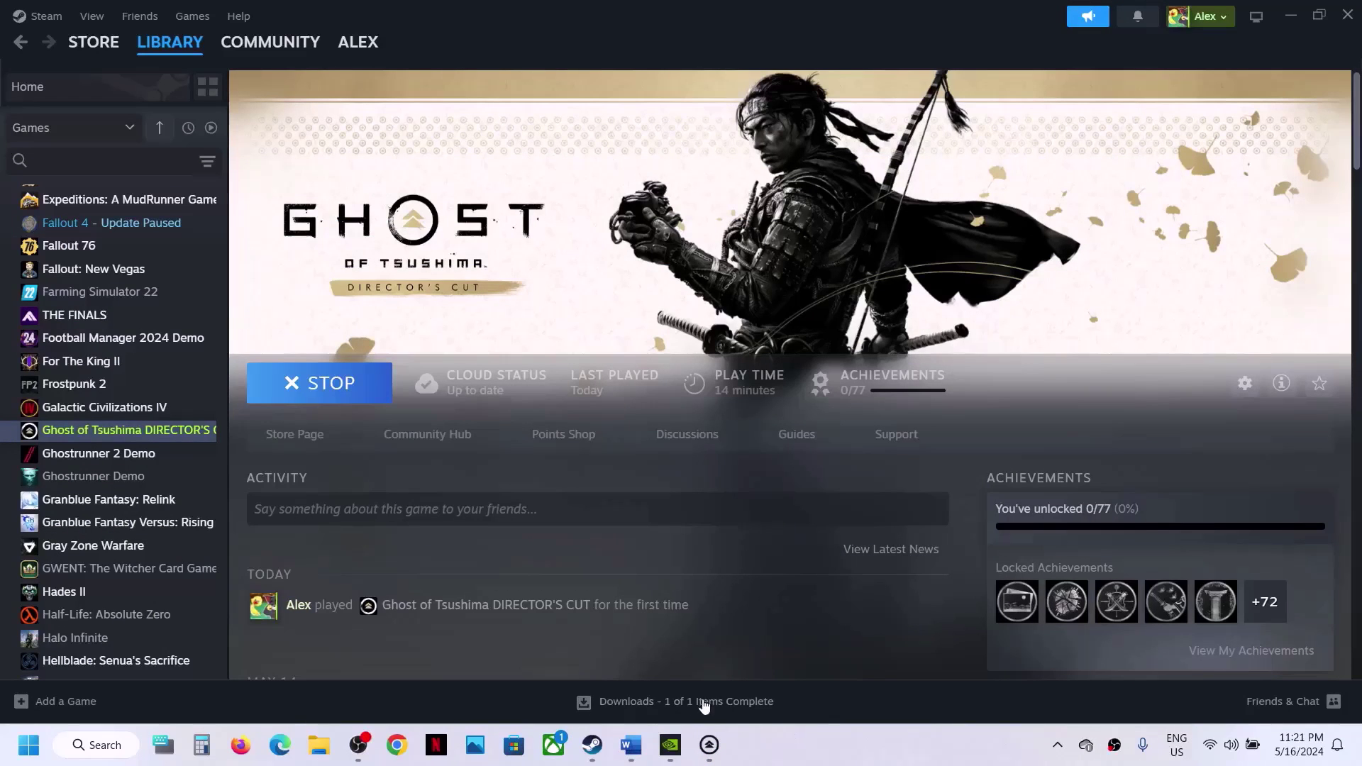
pyautogui.click(631, 745)
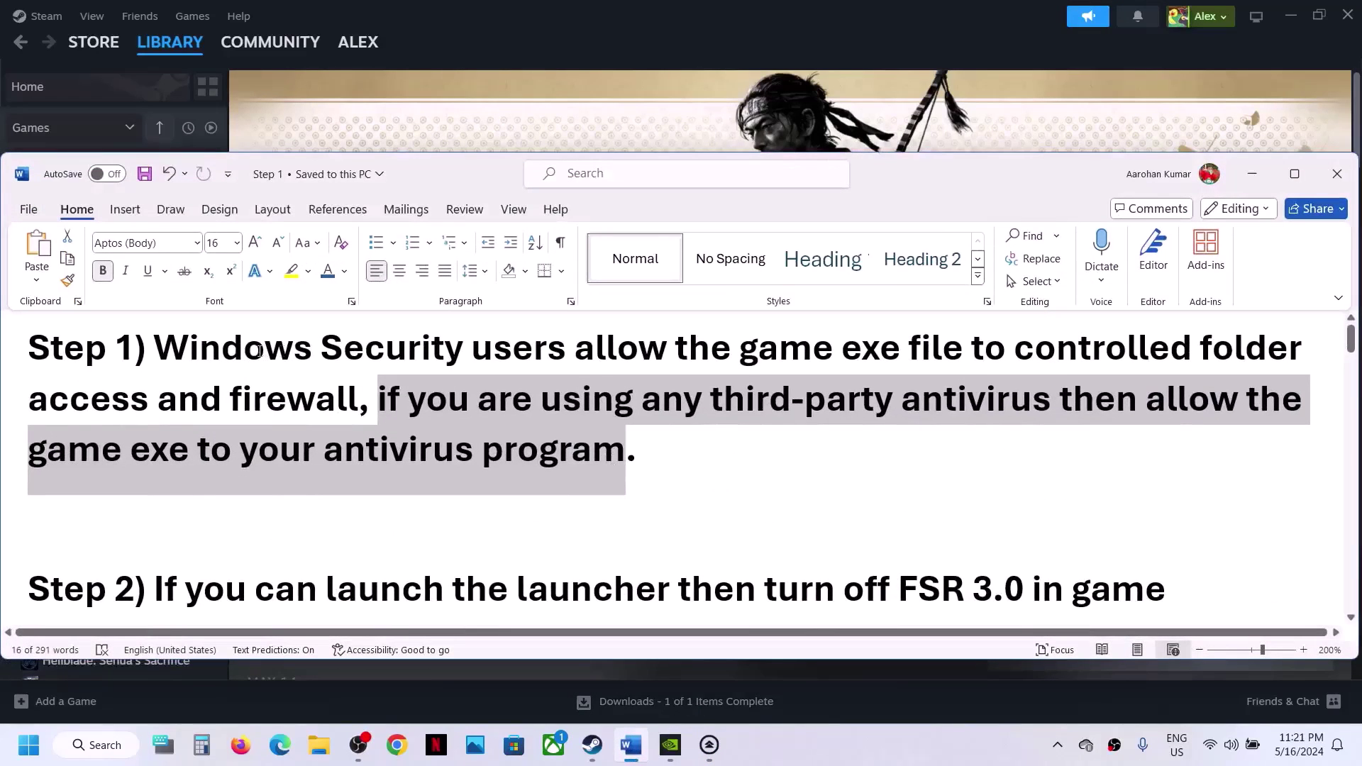
pyautogui.moveTo(190, 351); pyautogui.dragTo(85, 351)
pyautogui.moveTo(115, 394); pyautogui.dragTo(351, 401)
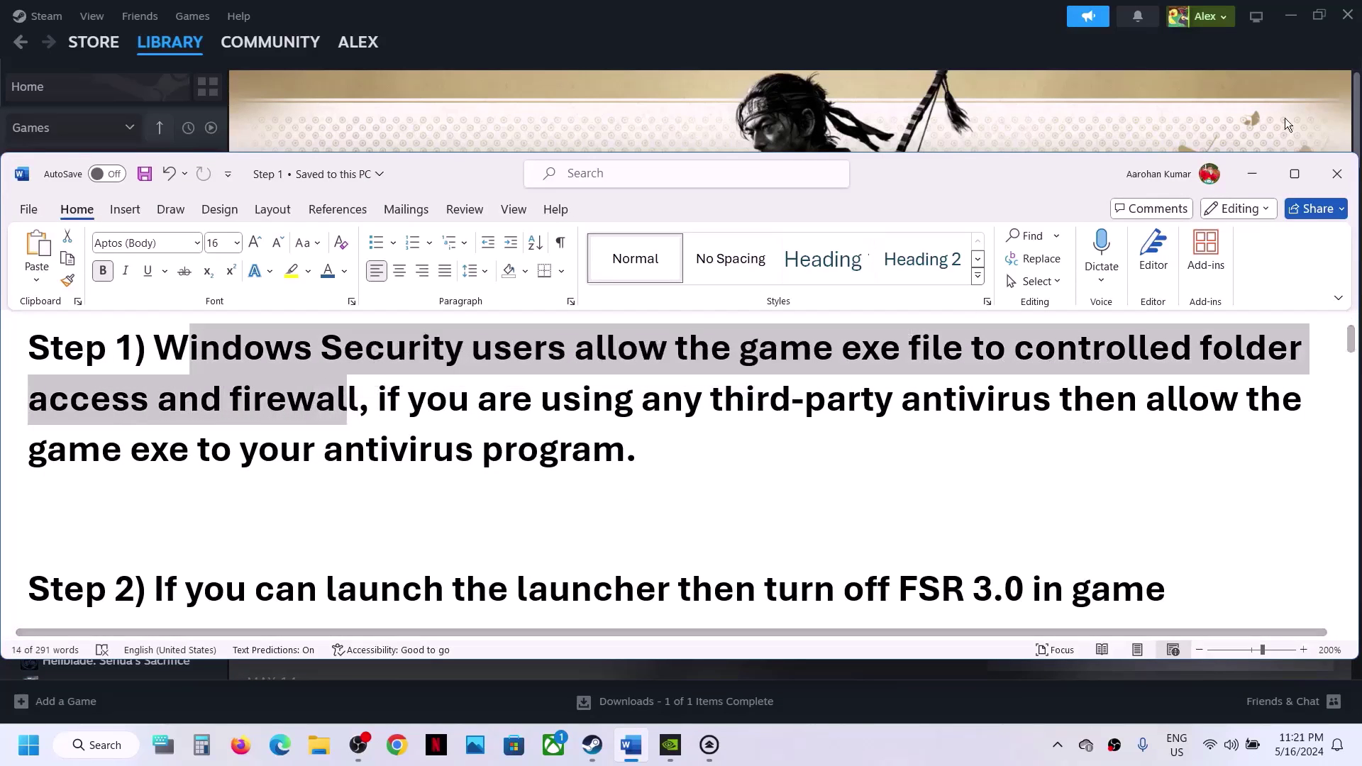
pyautogui.click(1252, 174)
# Go from Settings' Privacy & security to Windows Security's Virus & threat protection
pyautogui.click(29, 745)
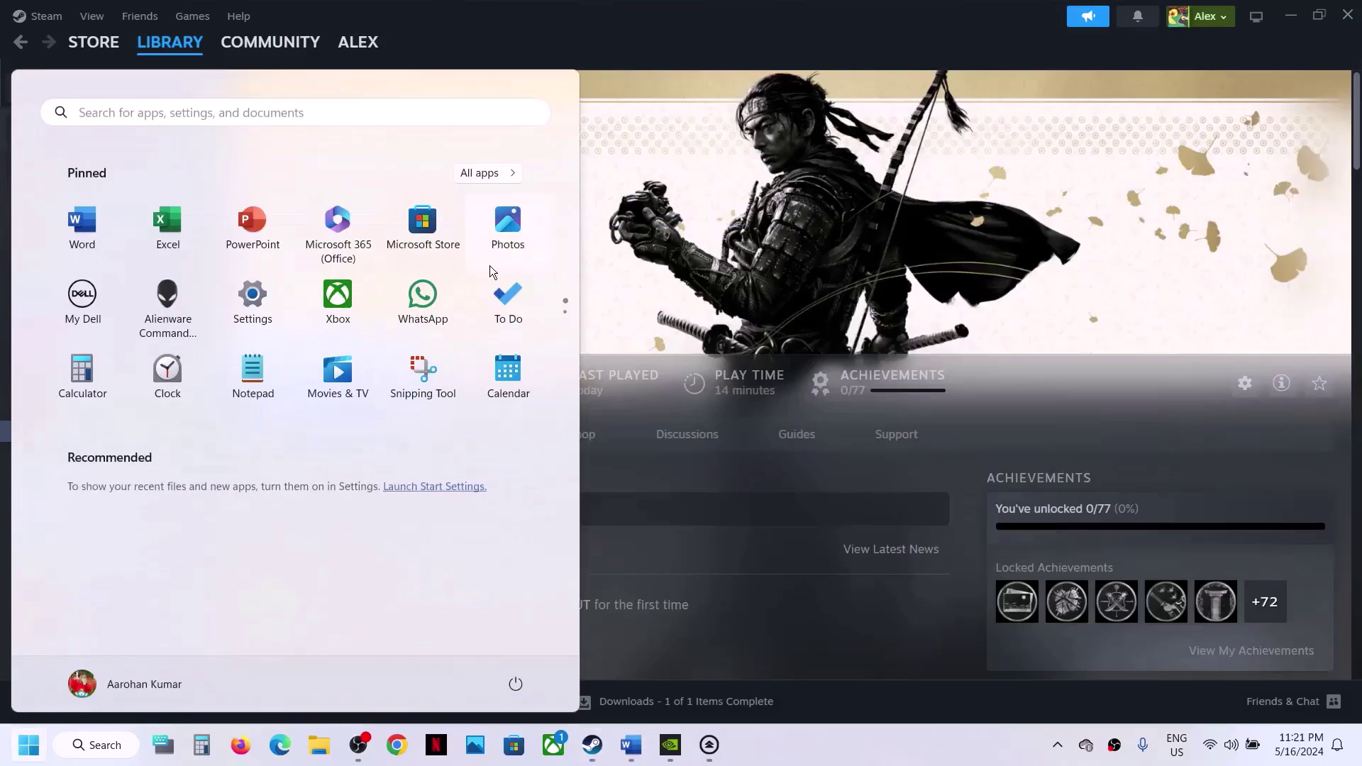
pyautogui.click(252, 298)
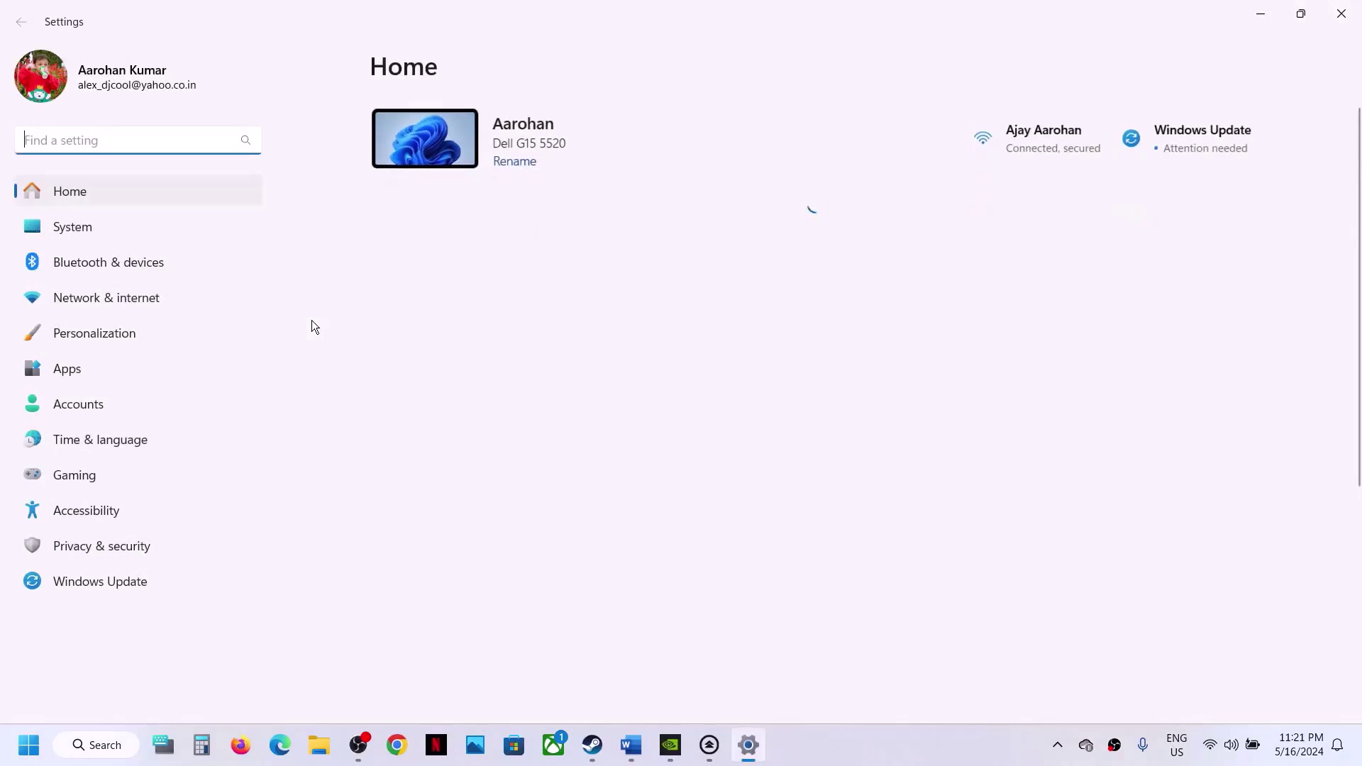
pyautogui.click(109, 547)
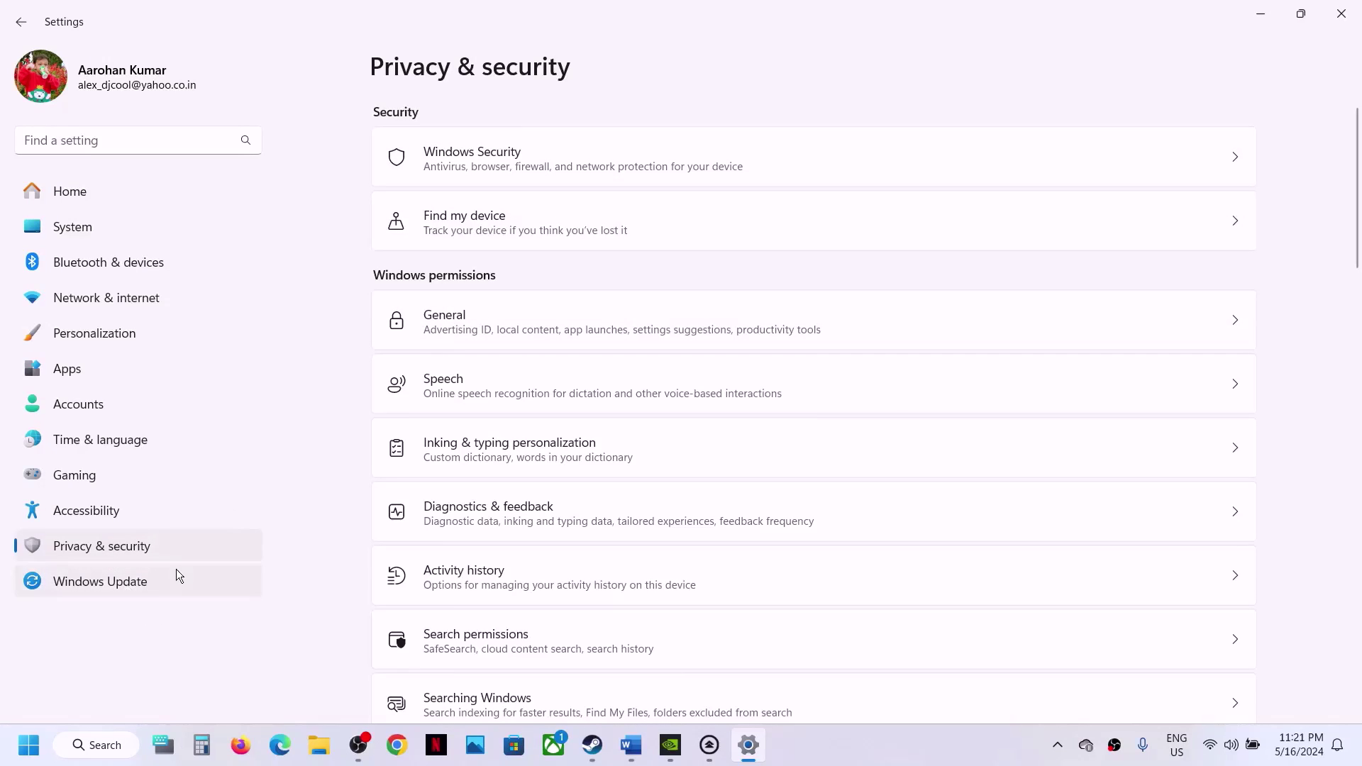
pyautogui.click(500, 159)
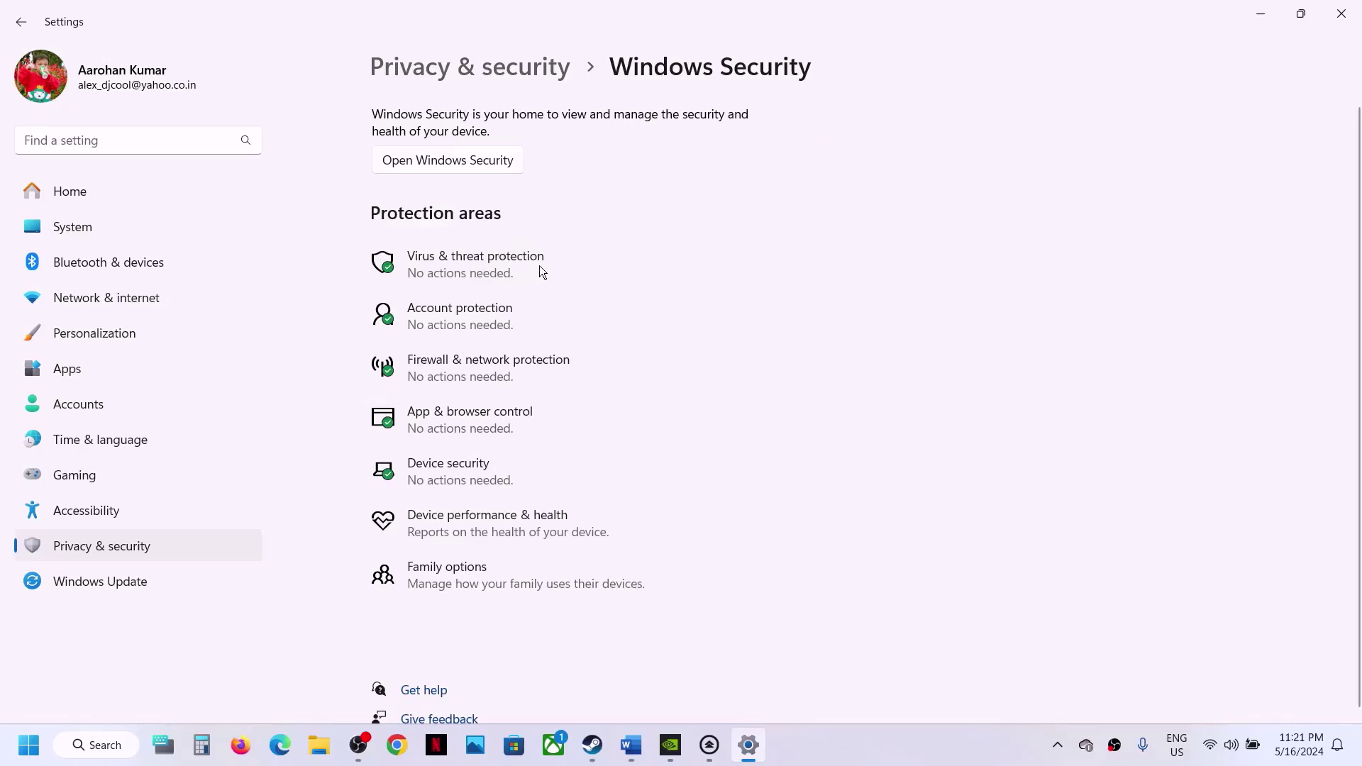
pyautogui.click(509, 268)
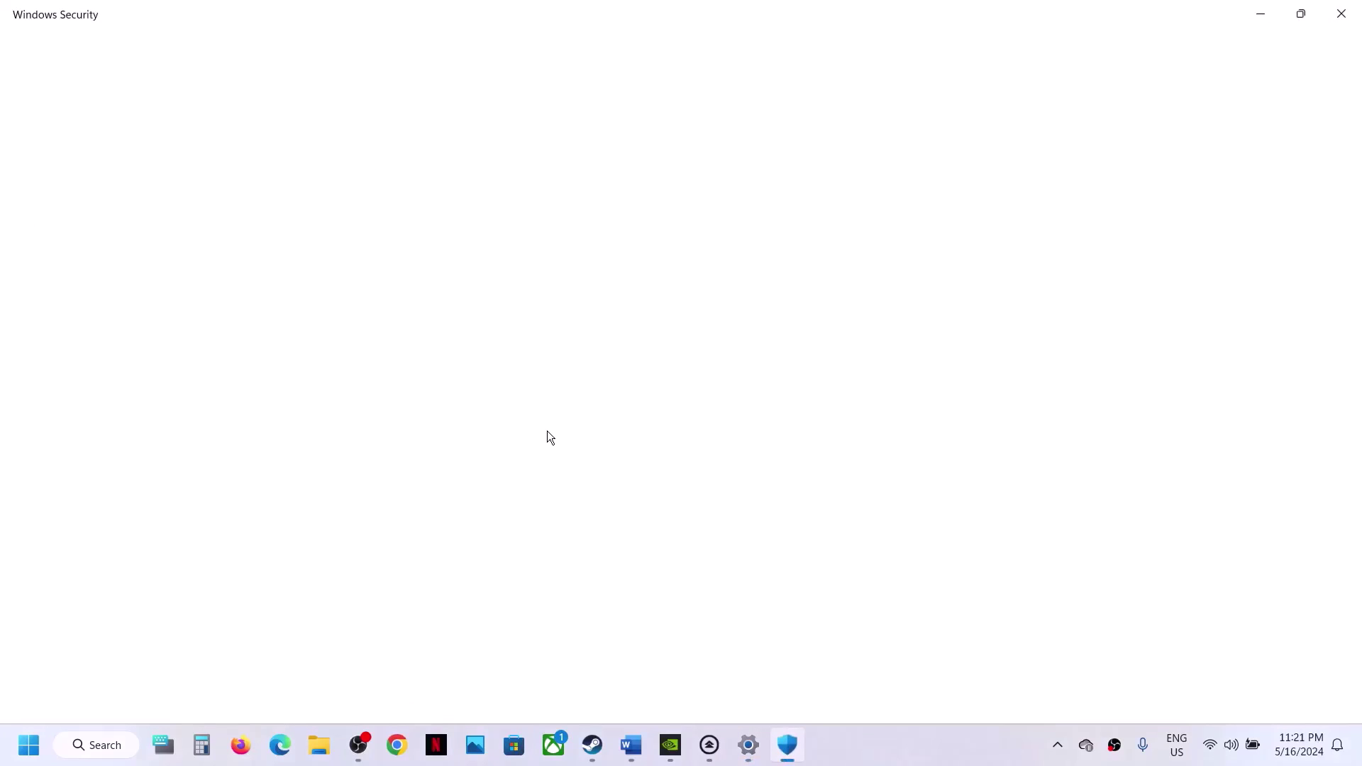
# In ransomware protection, approve the admin prompt for Controlled folder access and start adding an allowed app
pyautogui.scroll(-2, 547, 432)
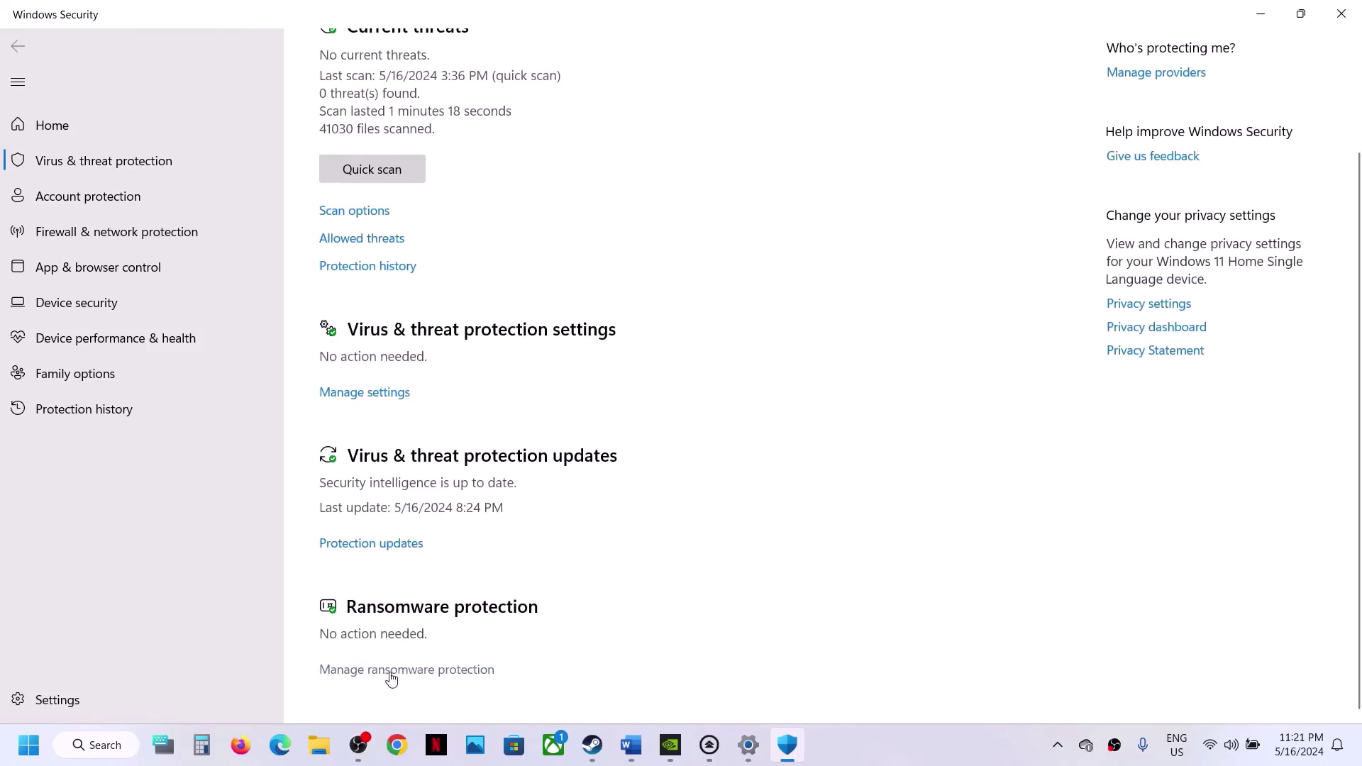
pyautogui.click(423, 671)
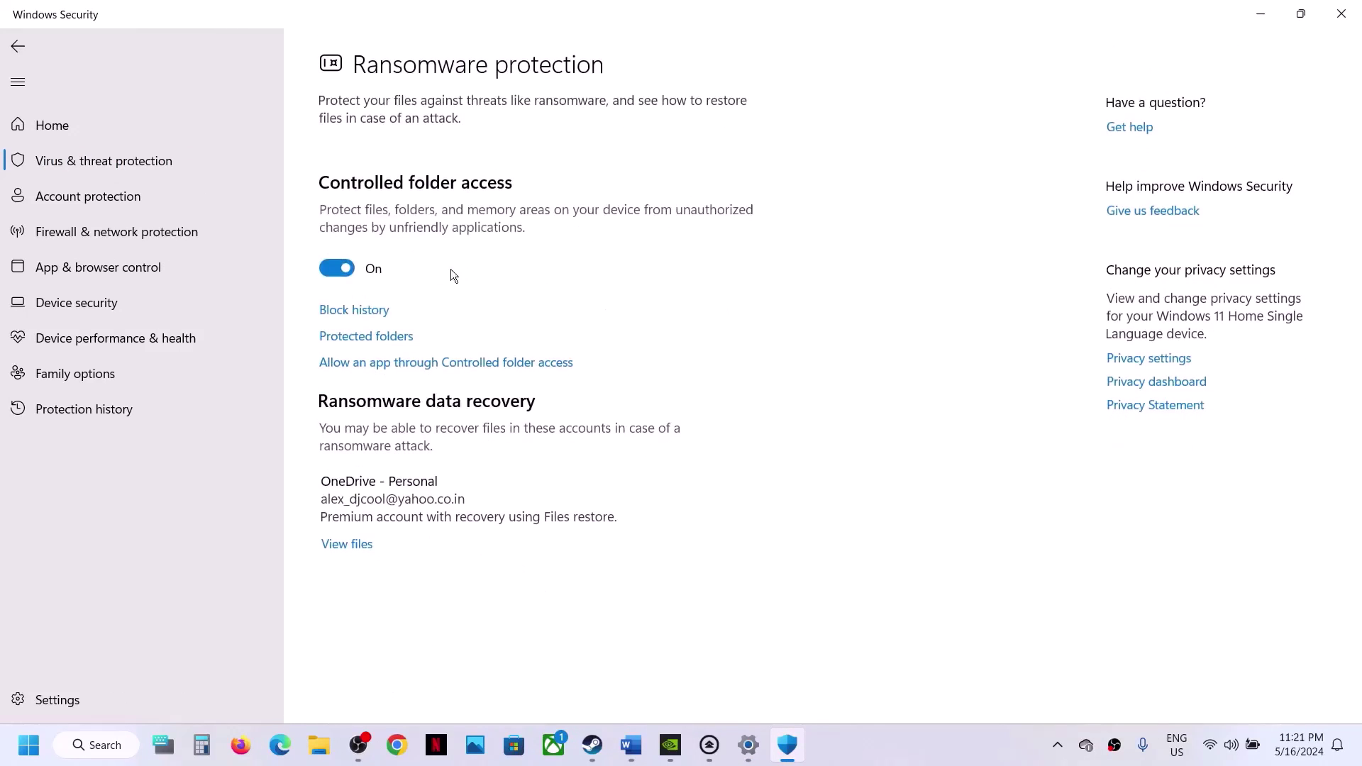
pyautogui.click(475, 369)
pyautogui.click(564, 518)
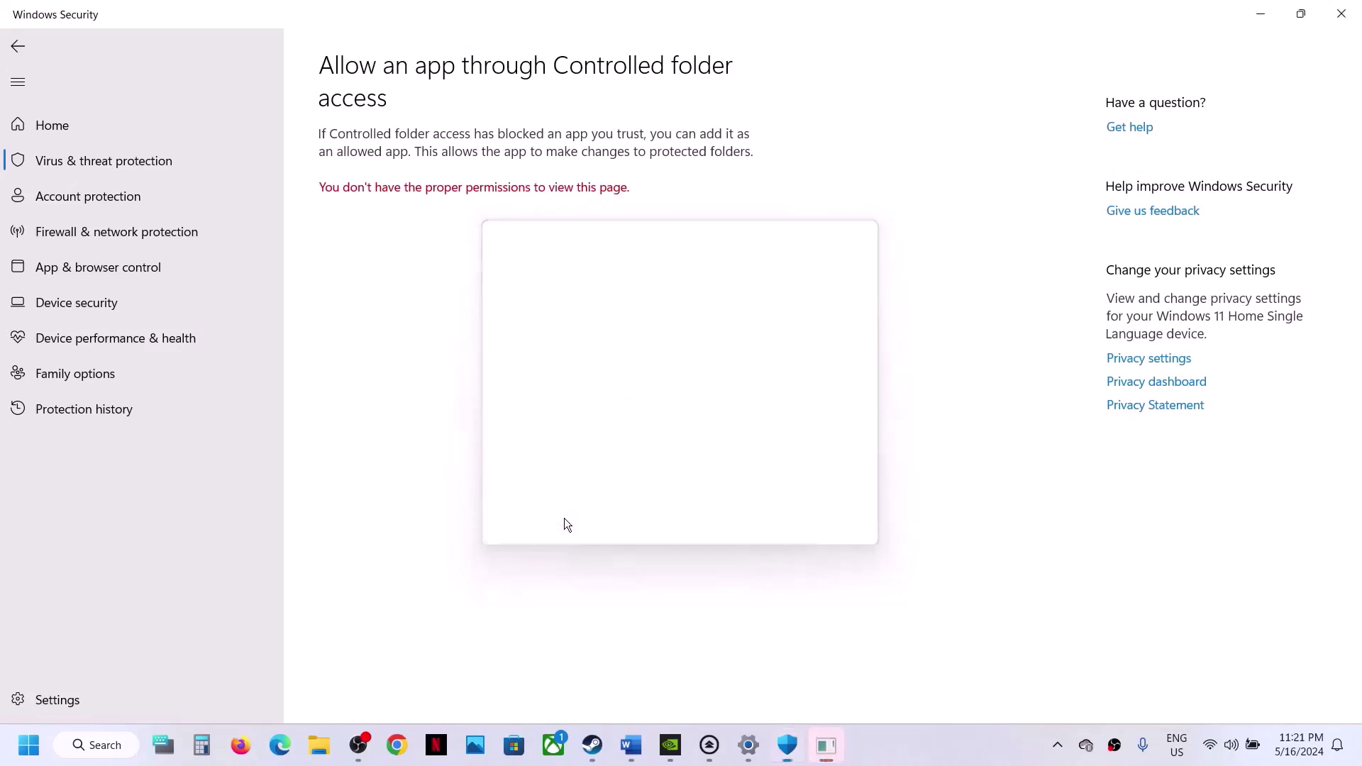
pyautogui.scroll(-2, 470, 229)
pyautogui.click(446, 79)
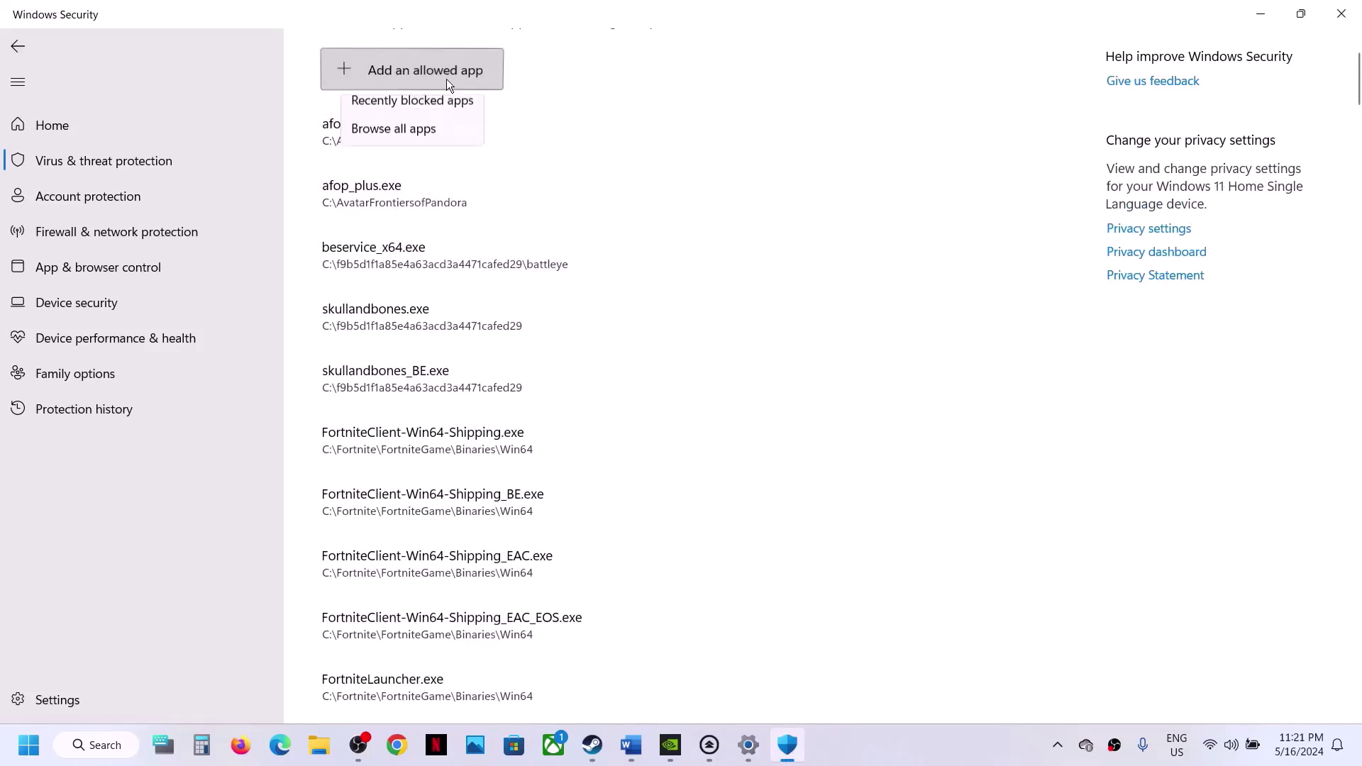
# Browse all apps and navigate to C:\Program Files (x86)
pyautogui.click(420, 139)
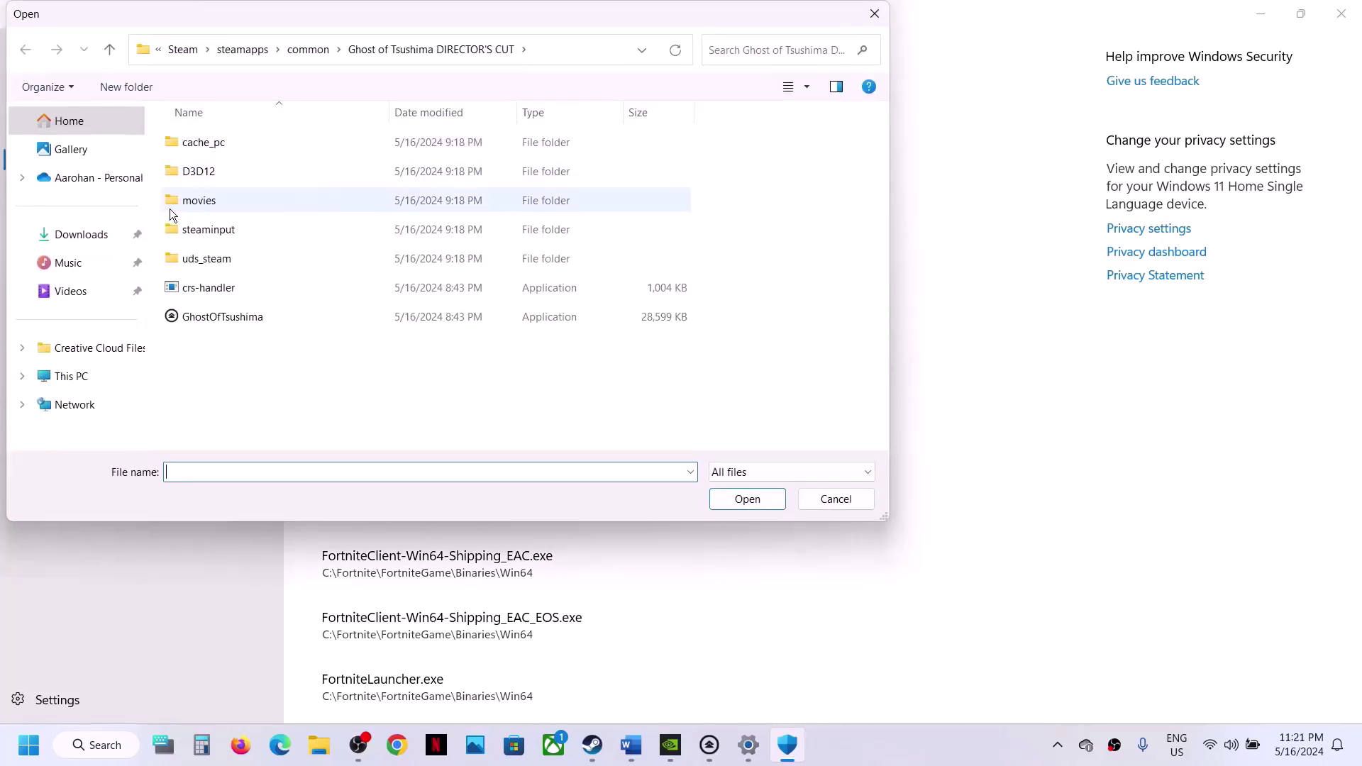
pyautogui.click(67, 387)
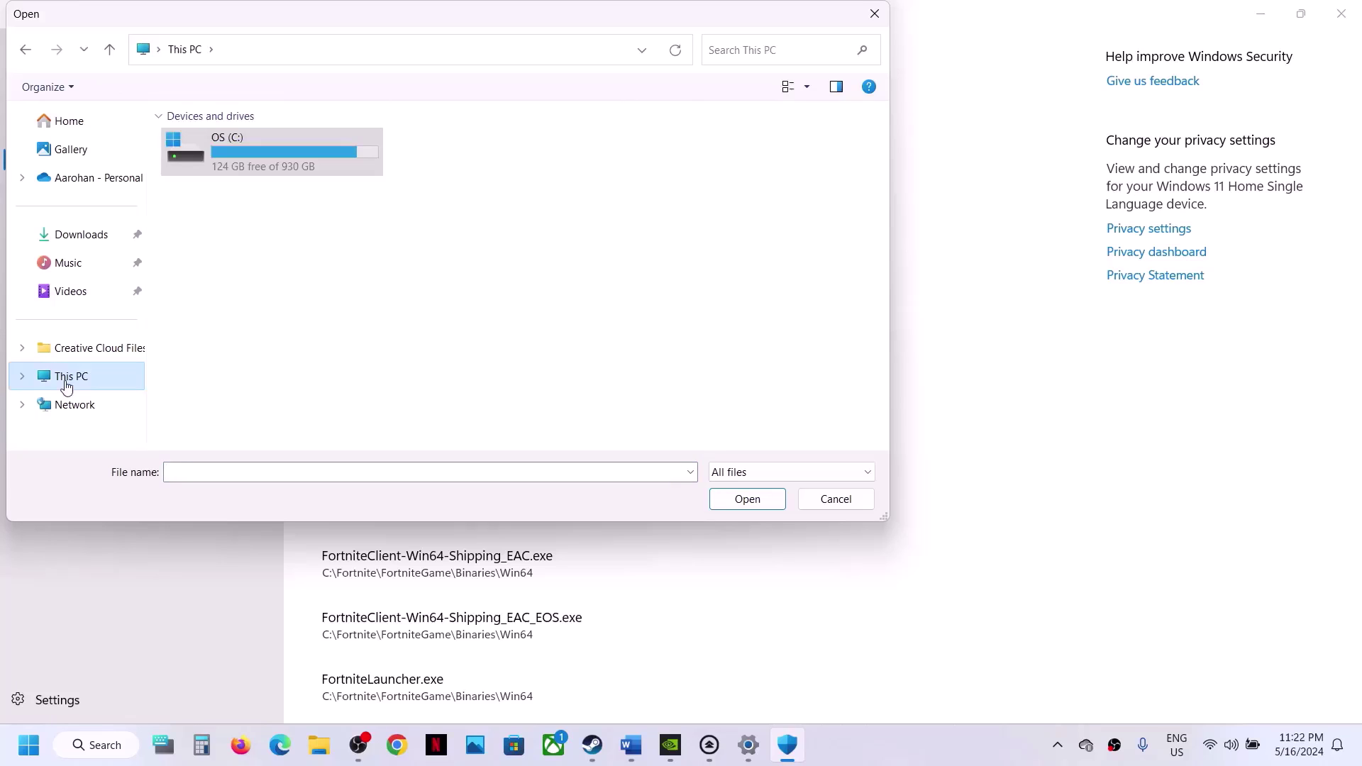
pyautogui.doubleClick(248, 157)
pyautogui.scroll(-3, 245, 259)
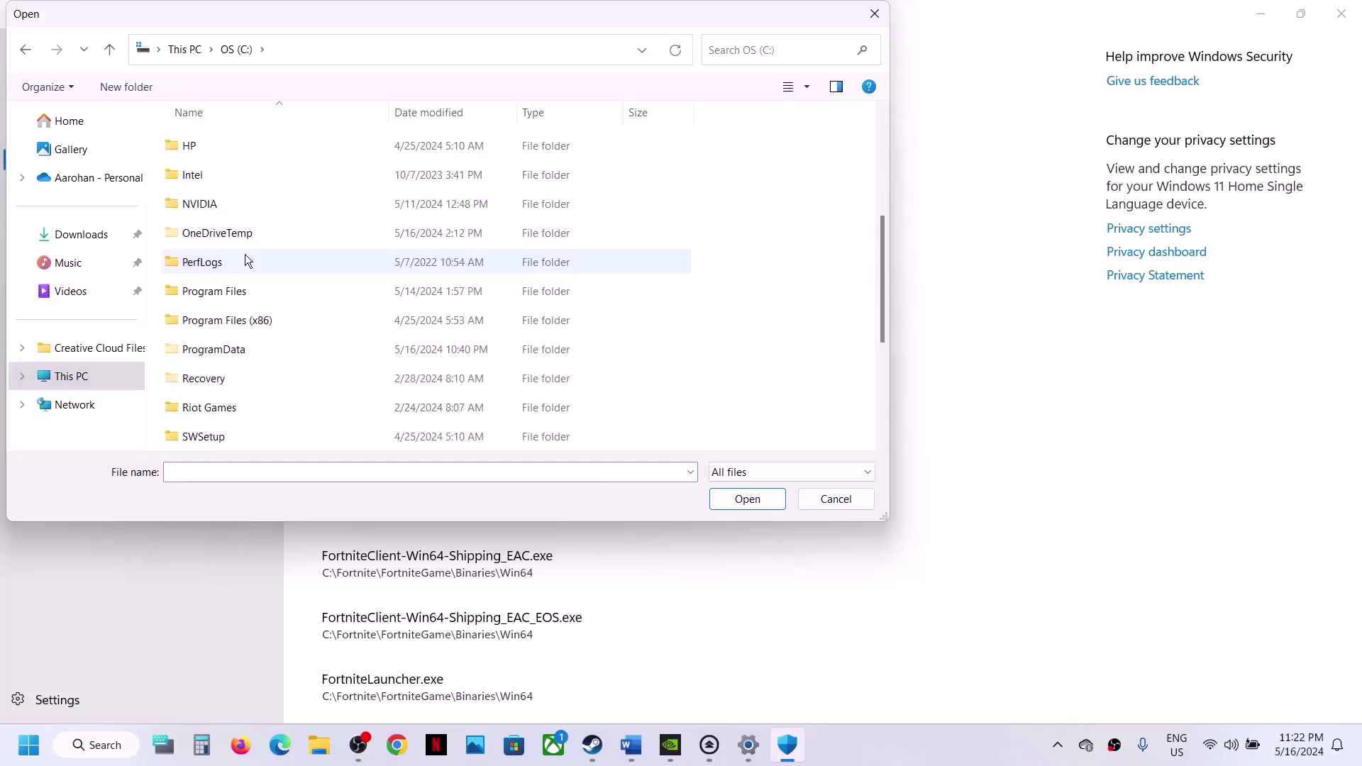
pyautogui.click(215, 322)
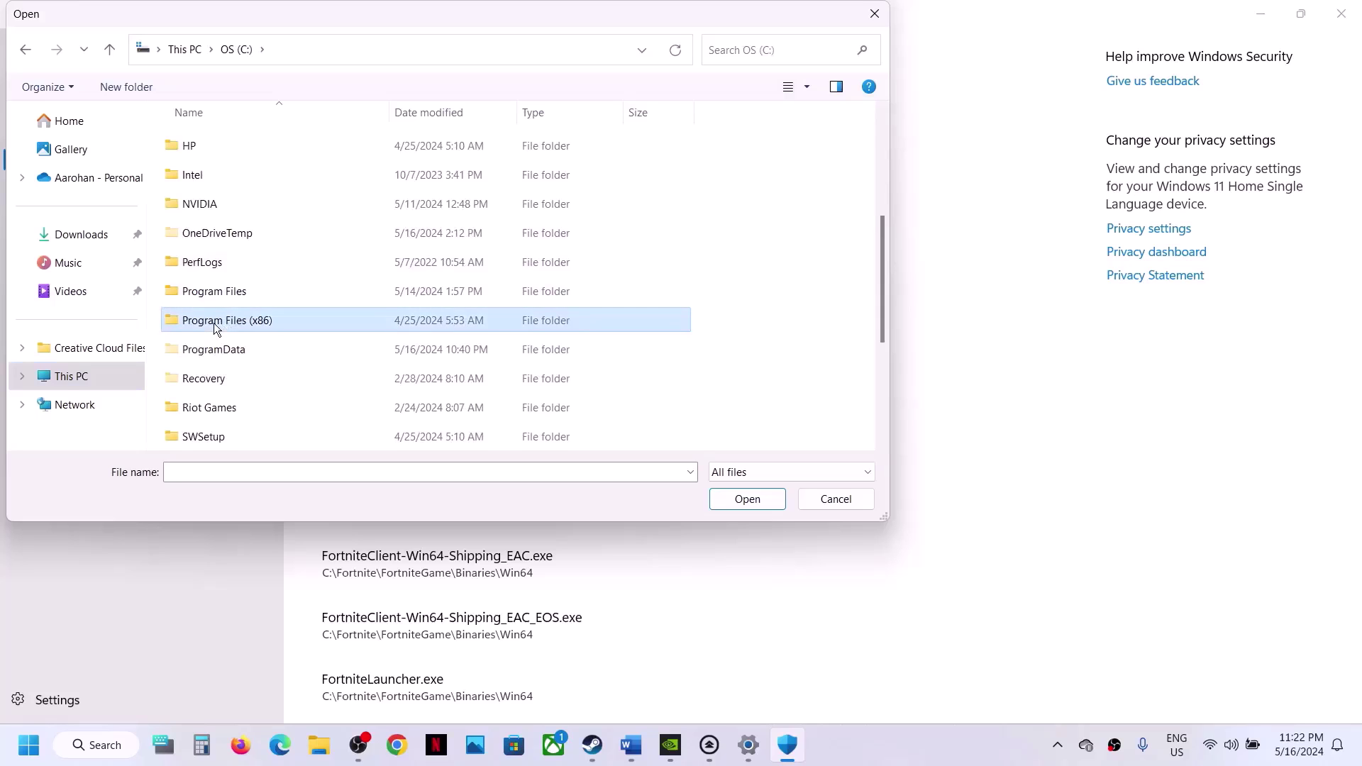
pyautogui.doubleClick(215, 322)
pyautogui.scroll(-8, 215, 322)
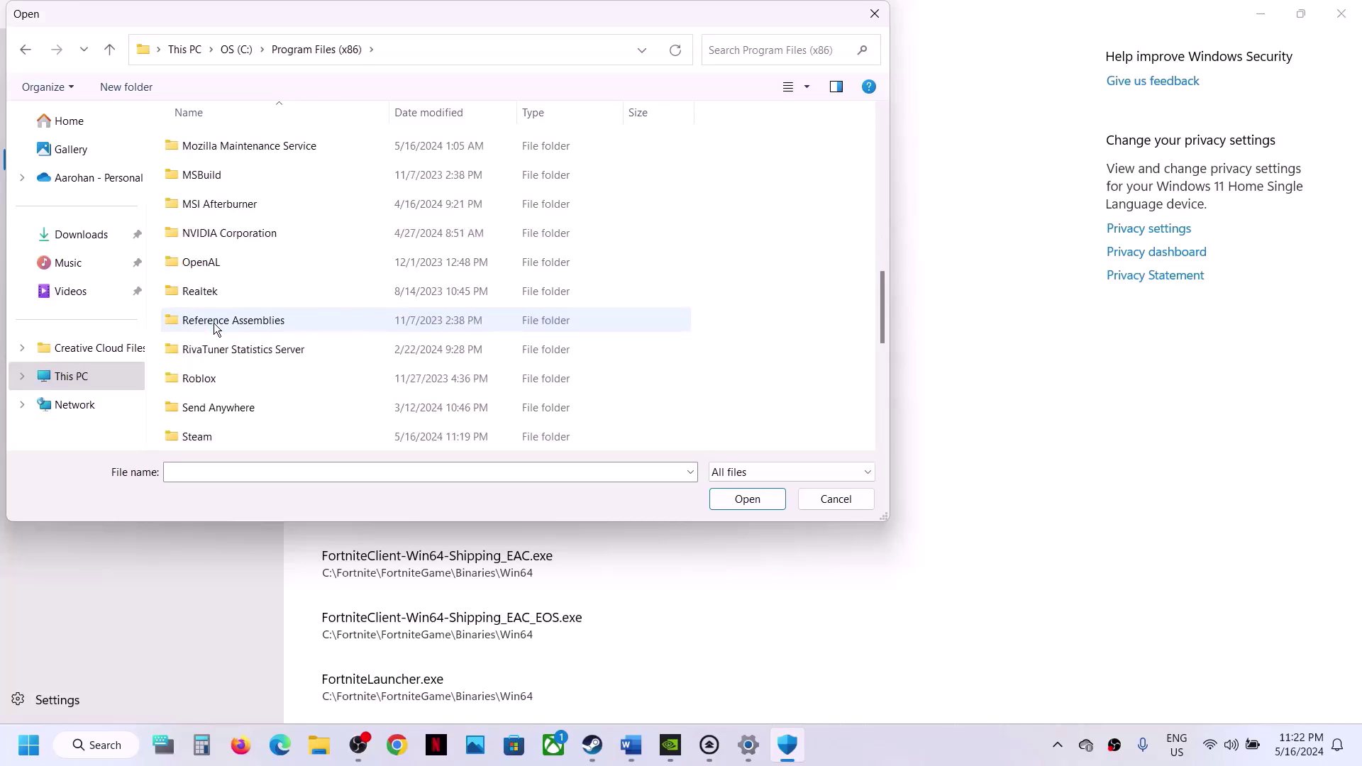
pyautogui.scroll(-2, 213, 384)
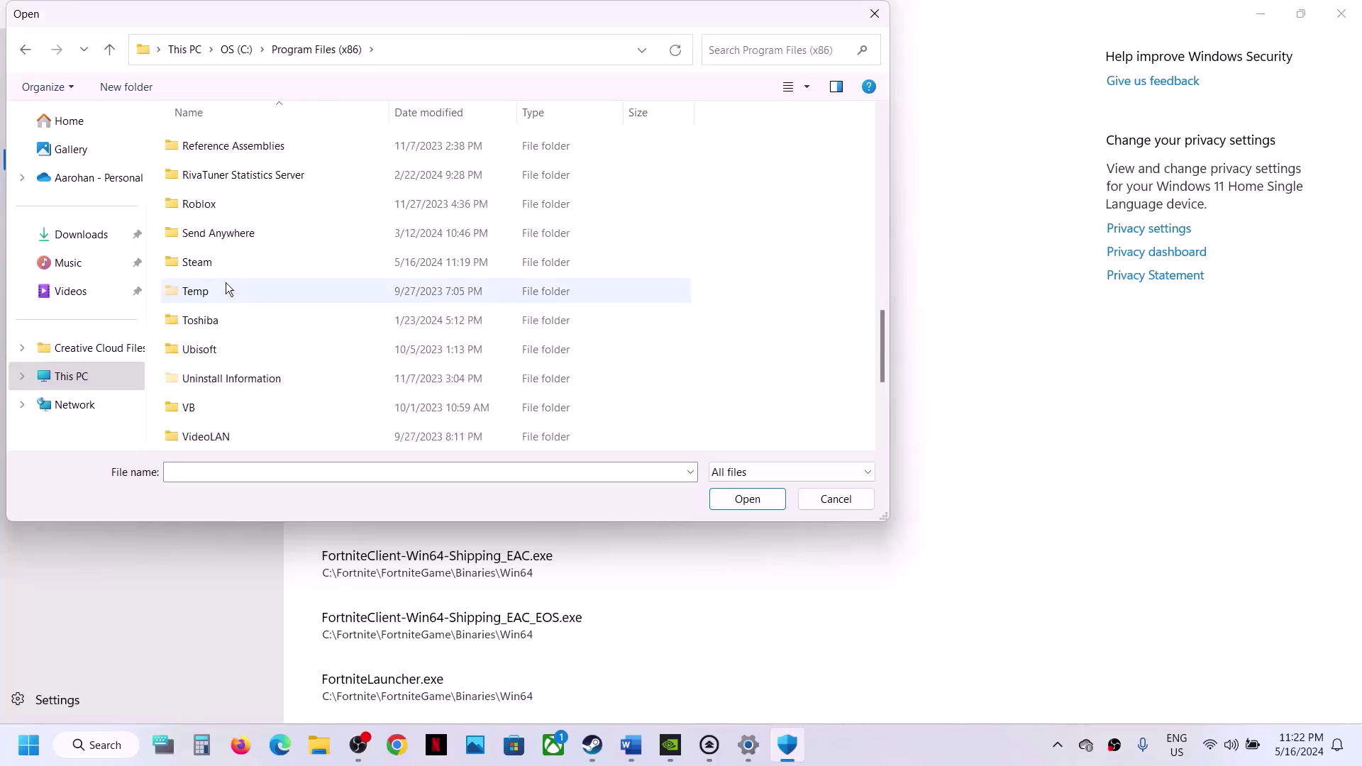
# Open Steam\steamapps\common\Ghost of Tsushima DIRECTOR'S CUT and add GhostOfTsushima as an allowed app
pyautogui.doubleClick(211, 263)
pyautogui.scroll(-4, 231, 262)
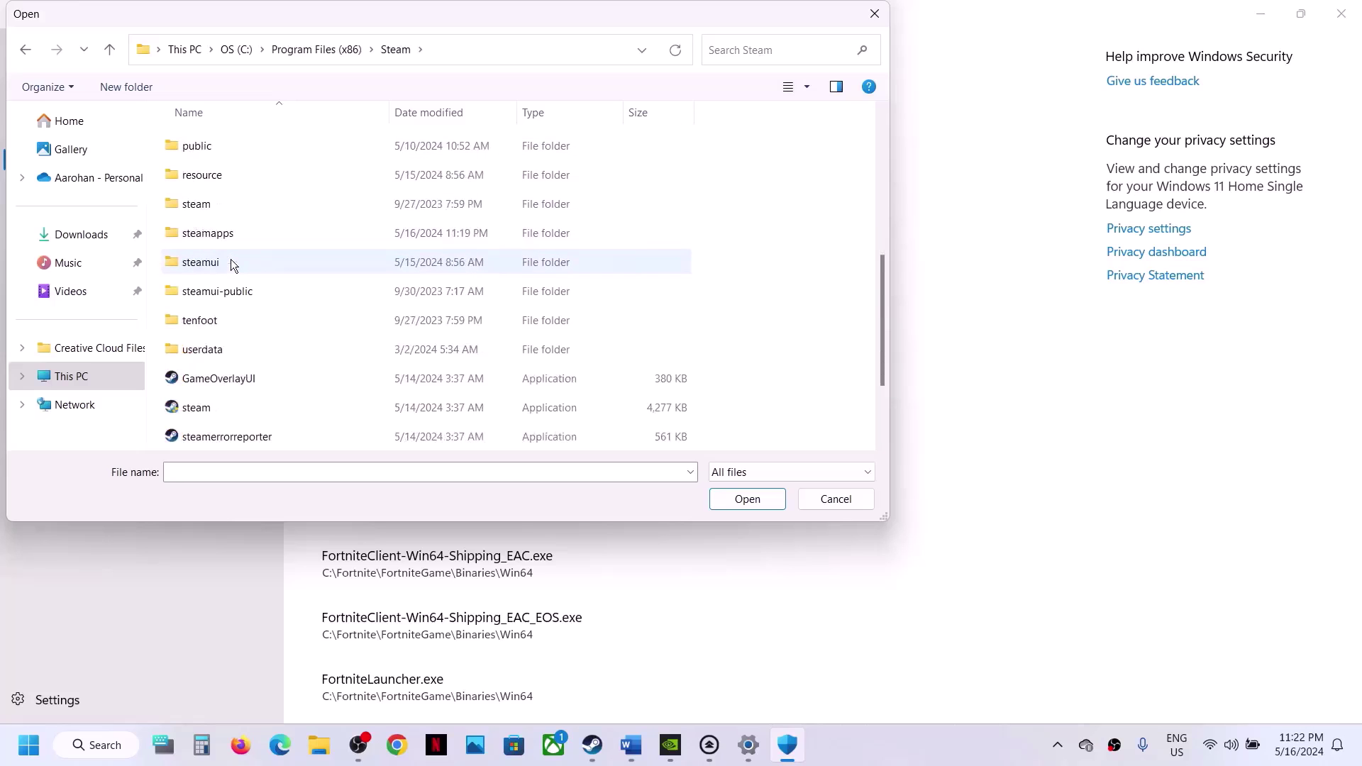
pyautogui.click(215, 236)
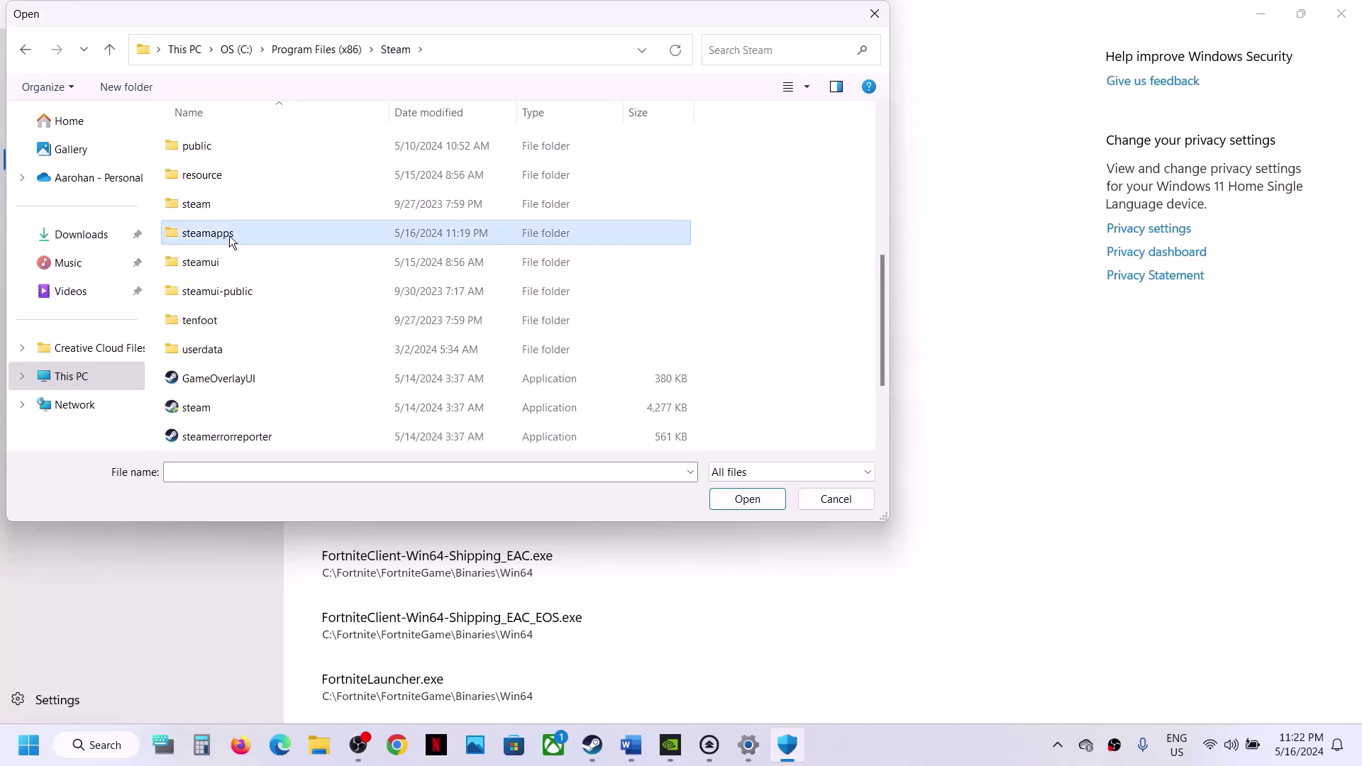
pyautogui.doubleClick(230, 238)
pyautogui.doubleClick(220, 143)
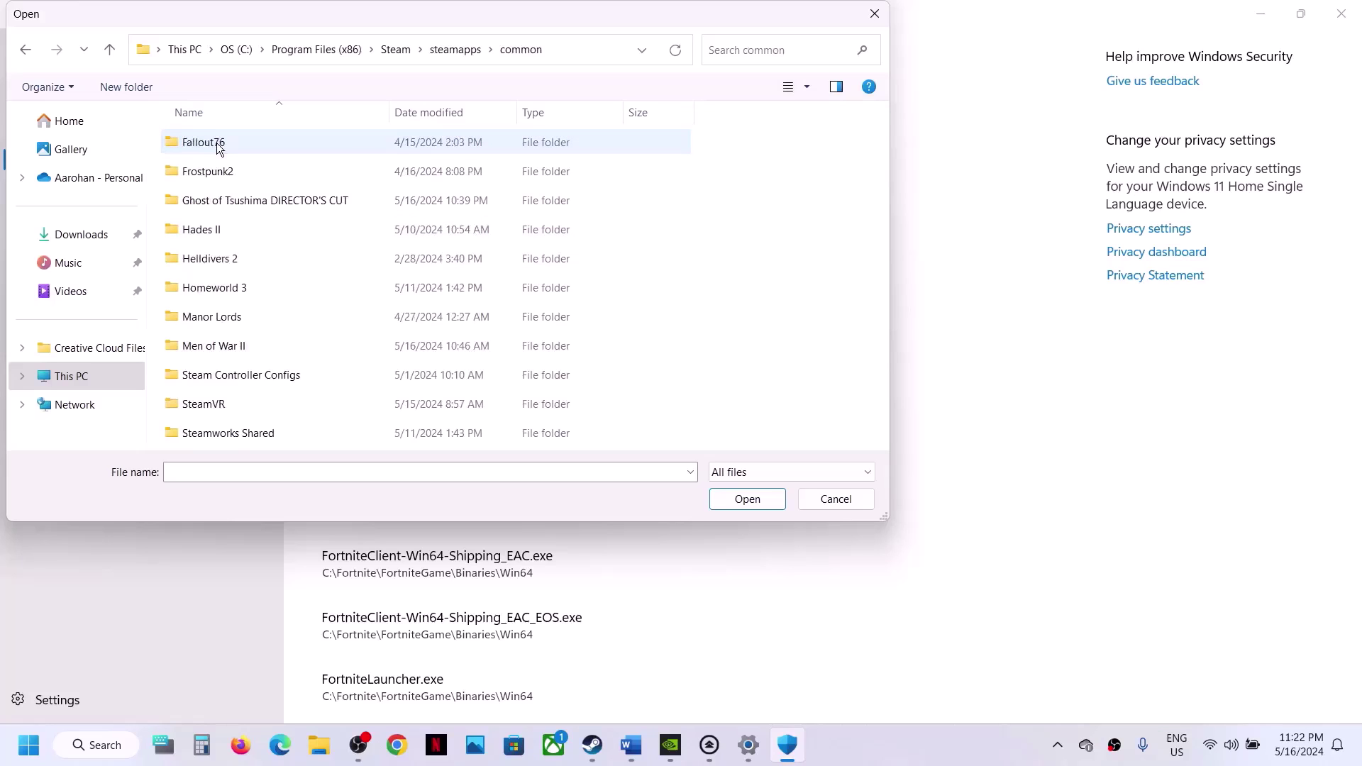
pyautogui.click(275, 204)
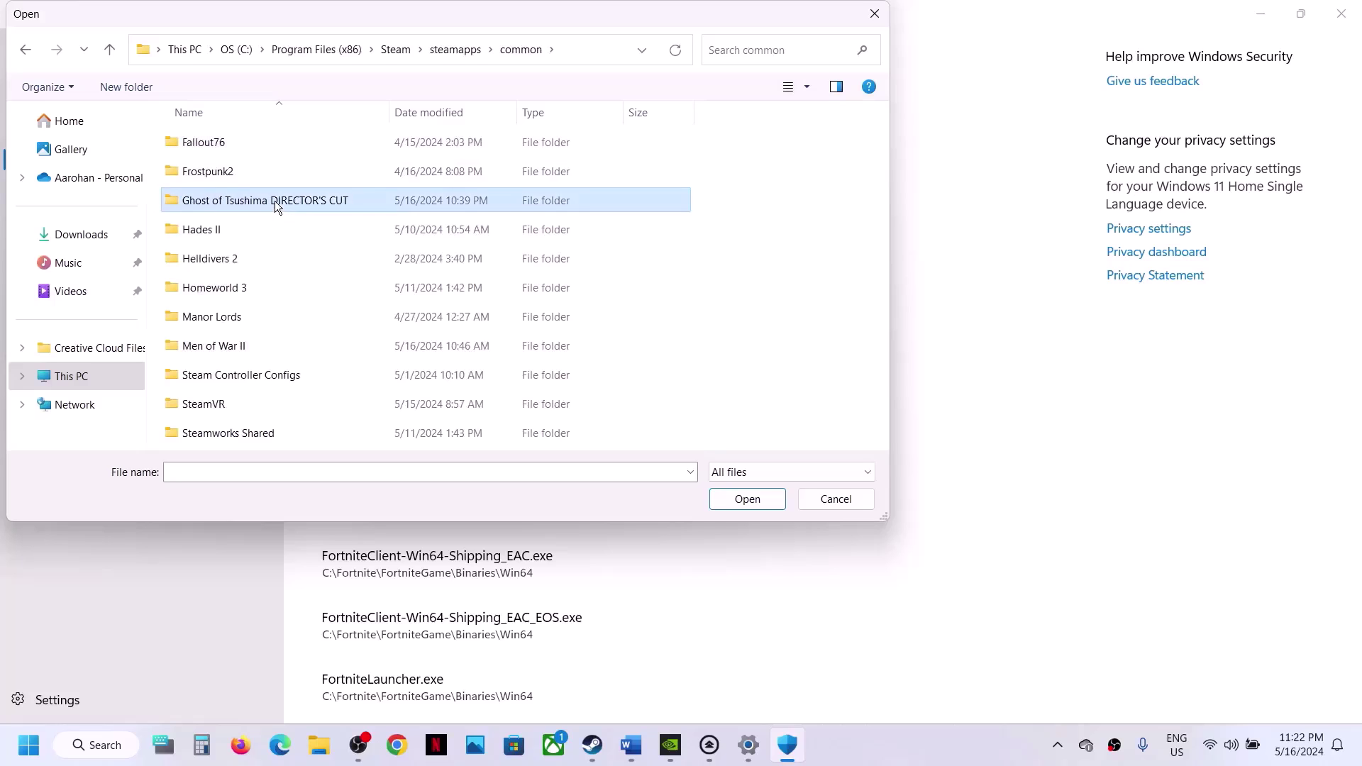
pyautogui.doubleClick(274, 202)
pyautogui.click(219, 318)
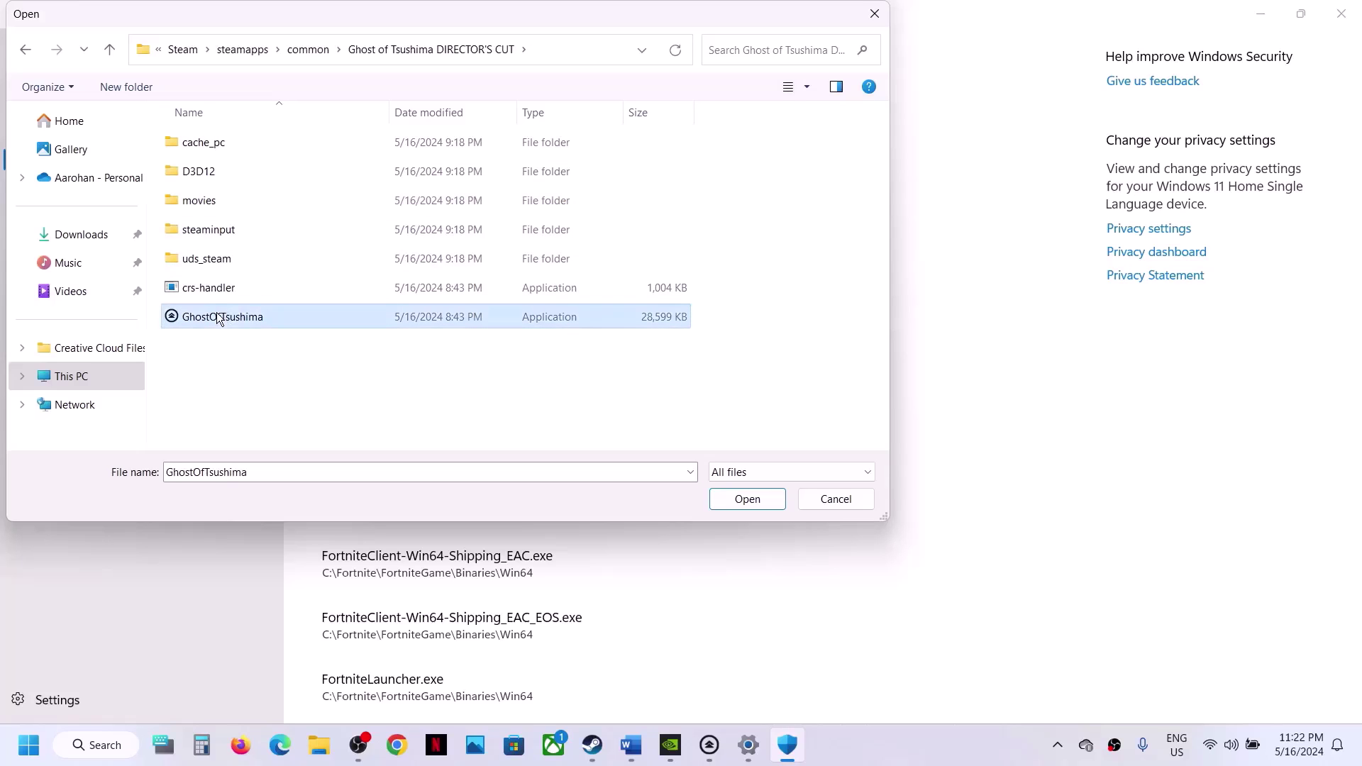
pyautogui.click(748, 499)
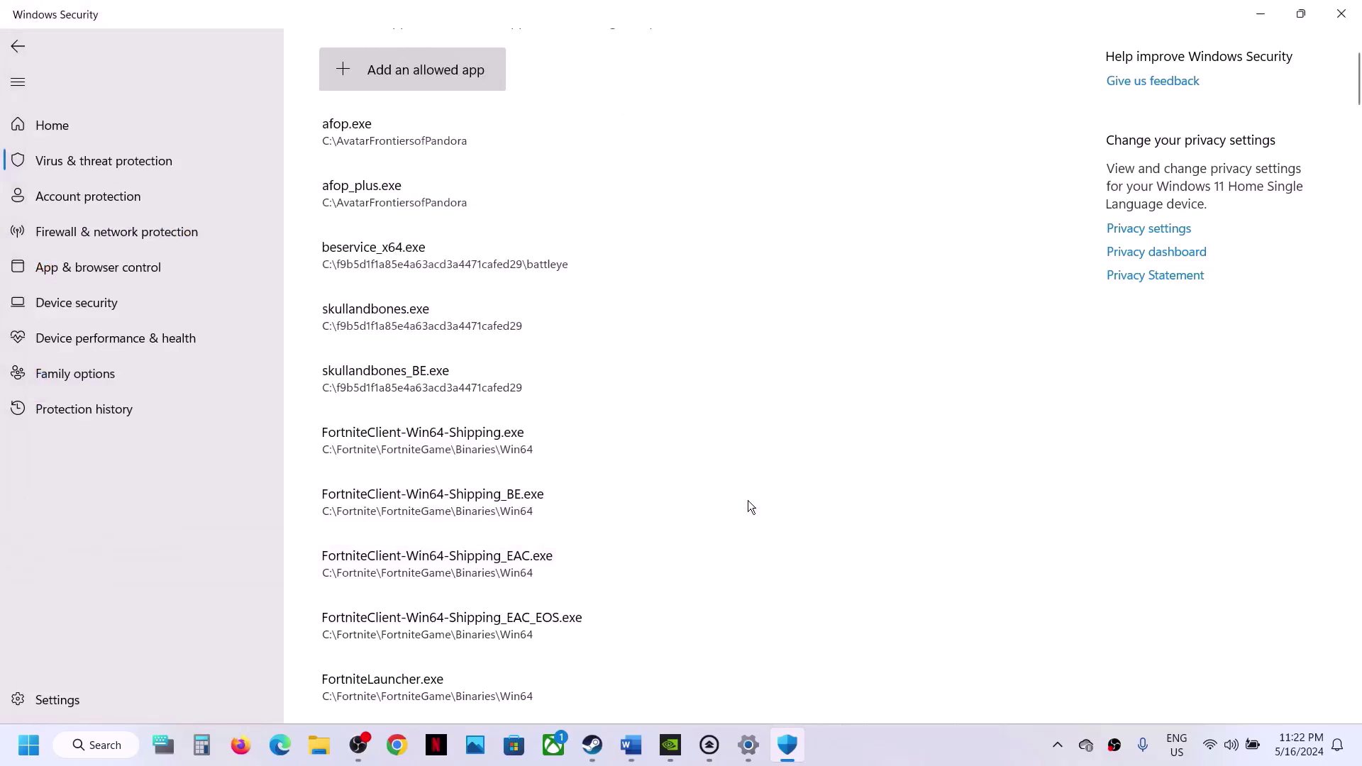
# Launch Control Panel and open Windows Defender Firewall's allowed apps with Change settings unlocked
pyautogui.click(28, 745)
pyautogui.write('control')
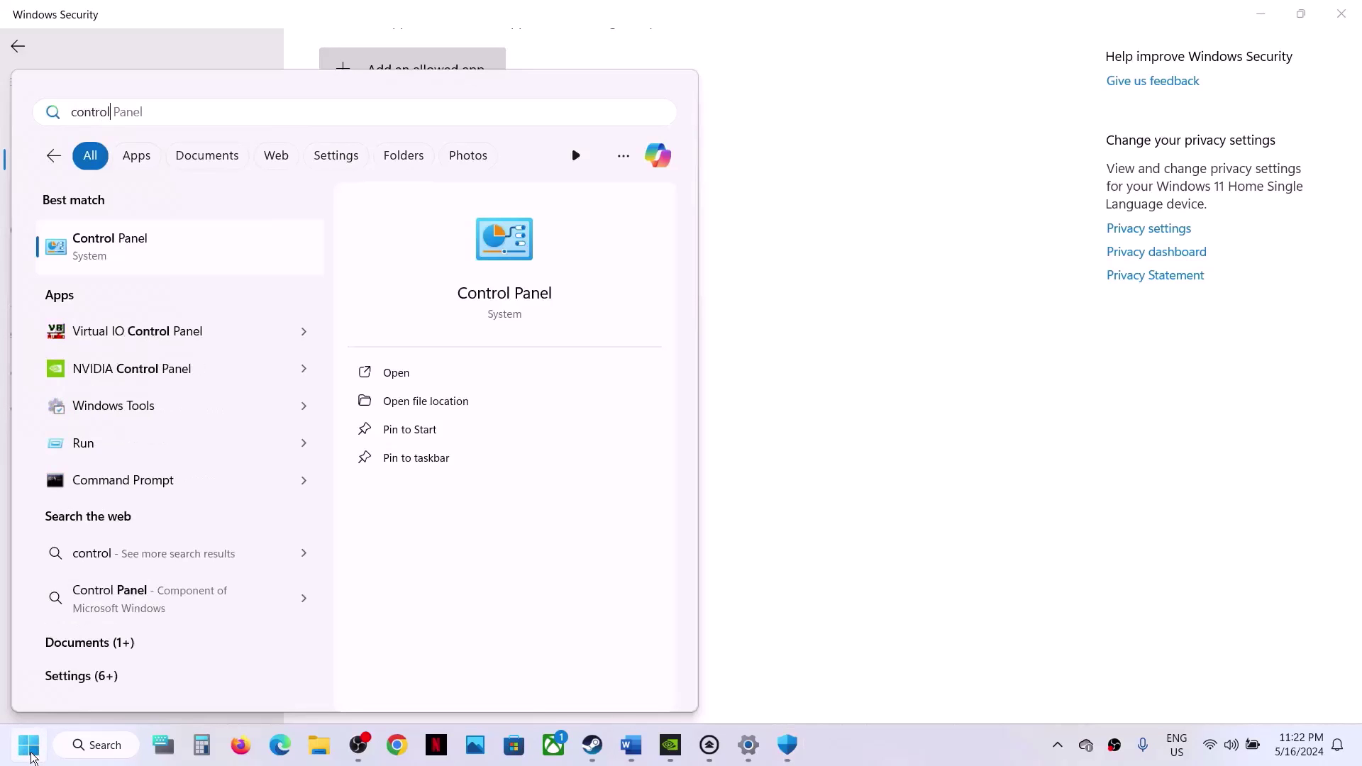
pyautogui.press('Return')
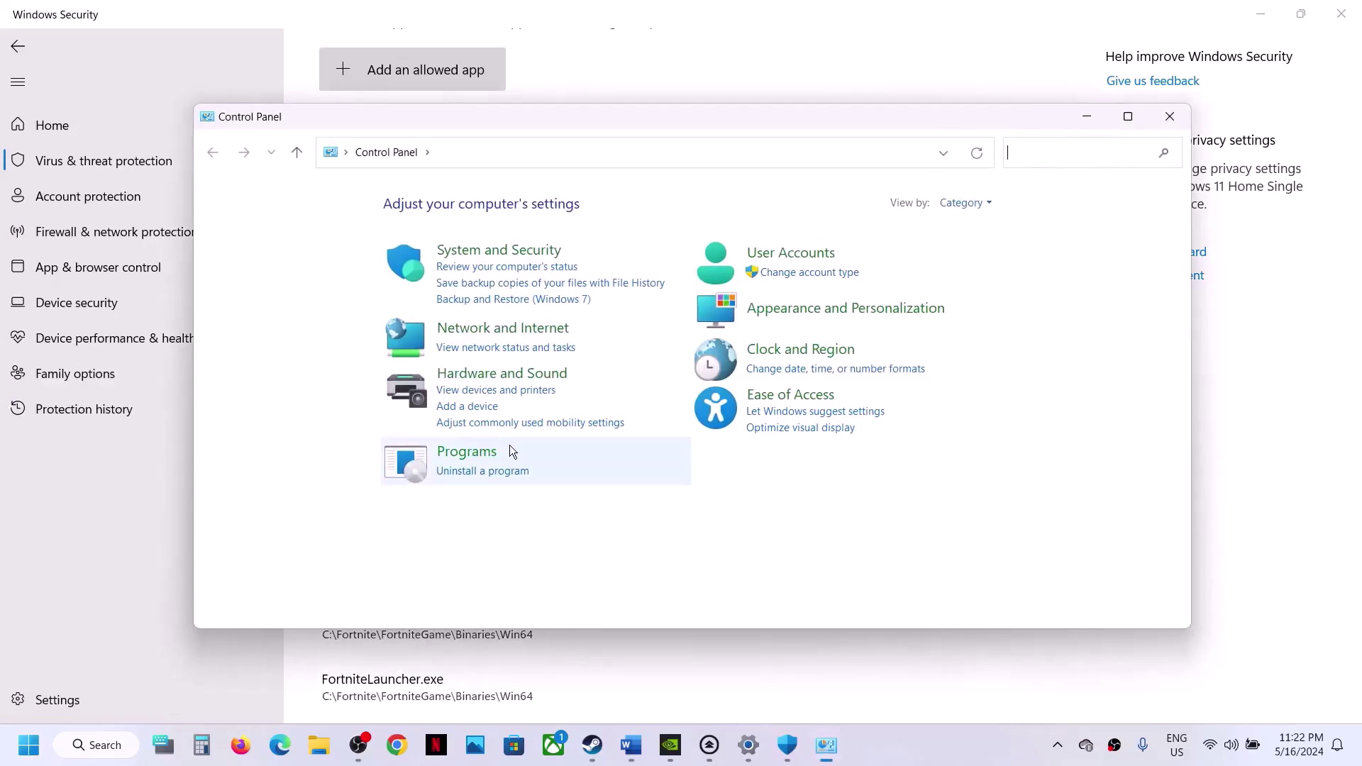
pyautogui.click(497, 250)
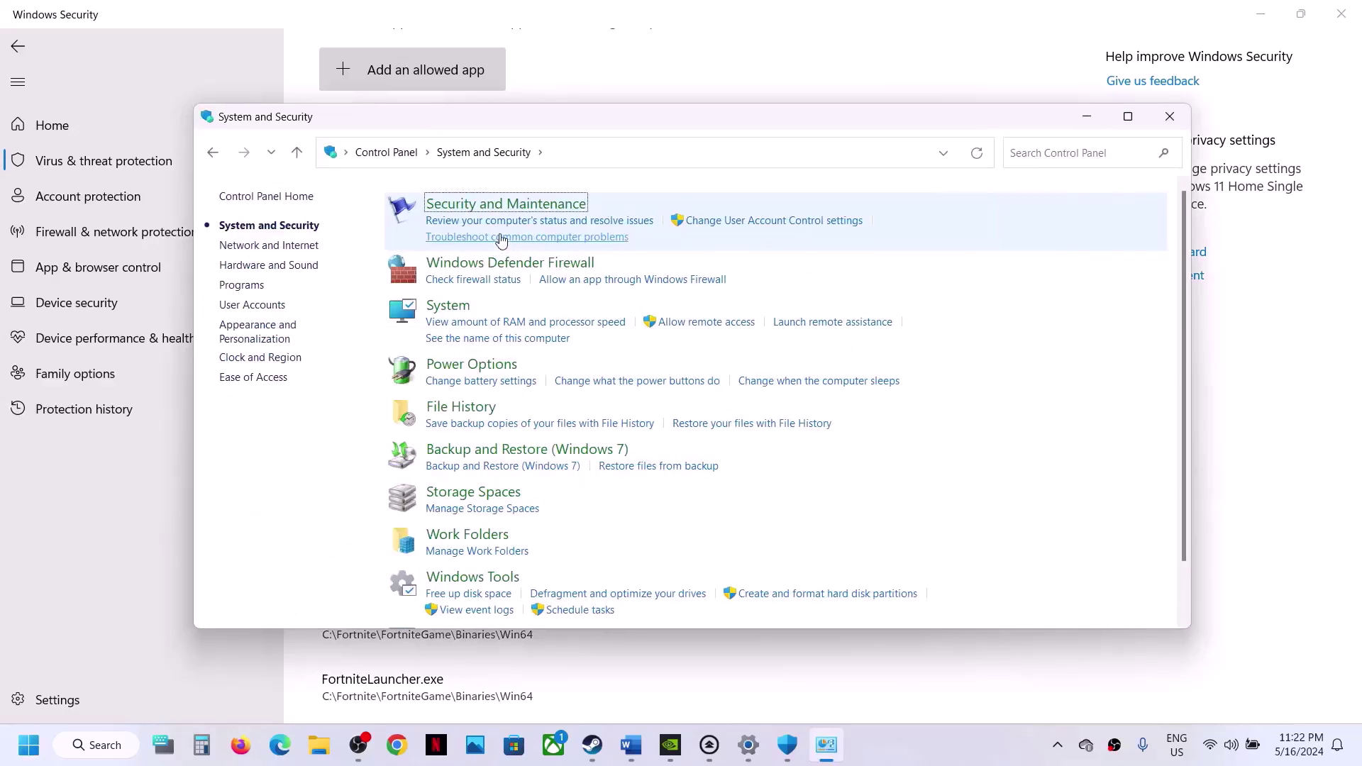
pyautogui.click(481, 264)
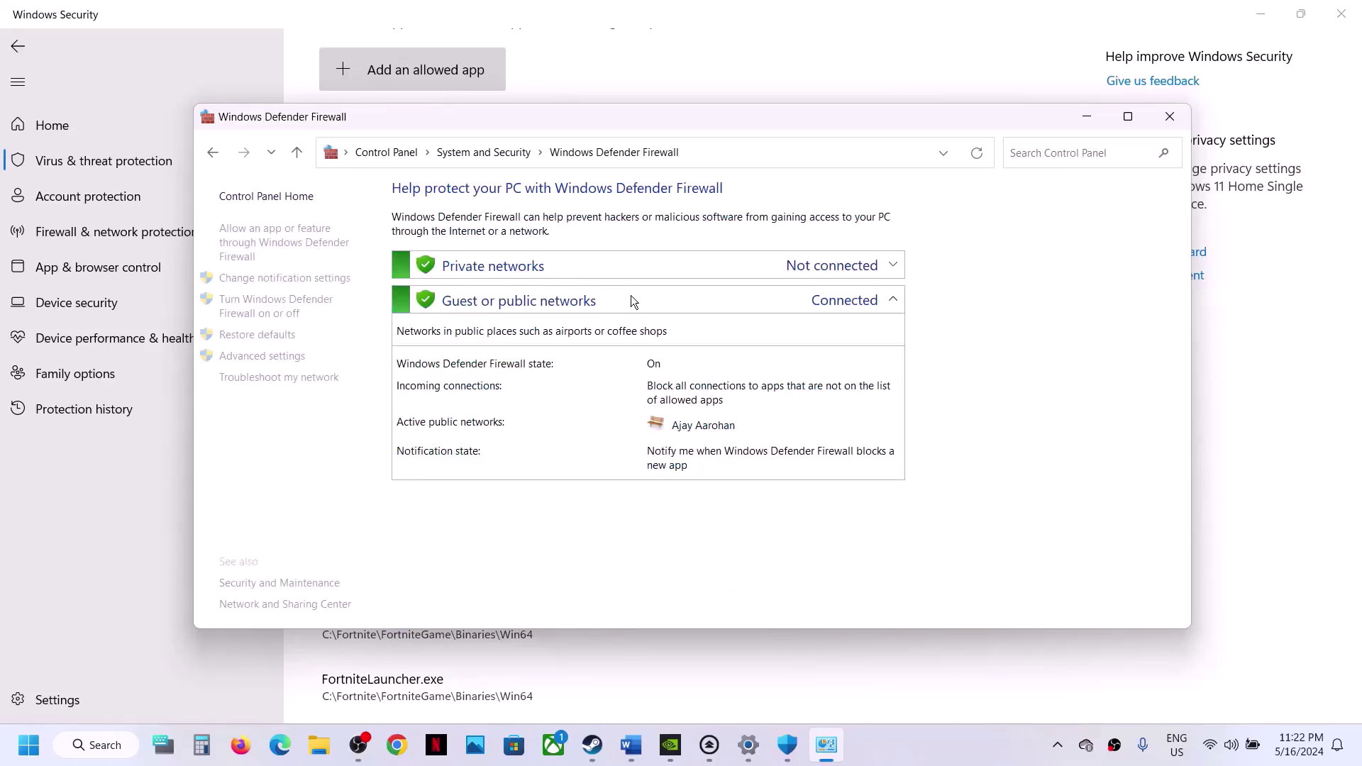
pyautogui.click(306, 242)
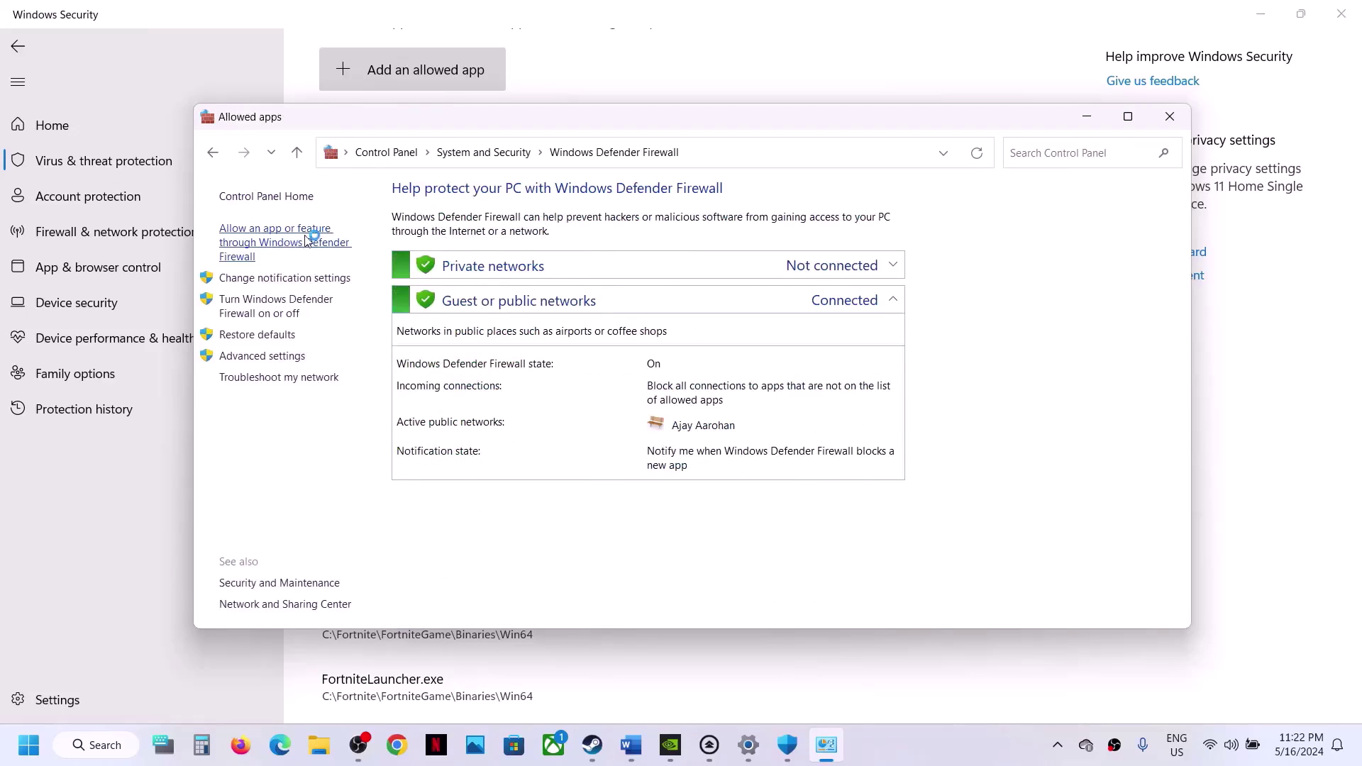
pyautogui.click(923, 246)
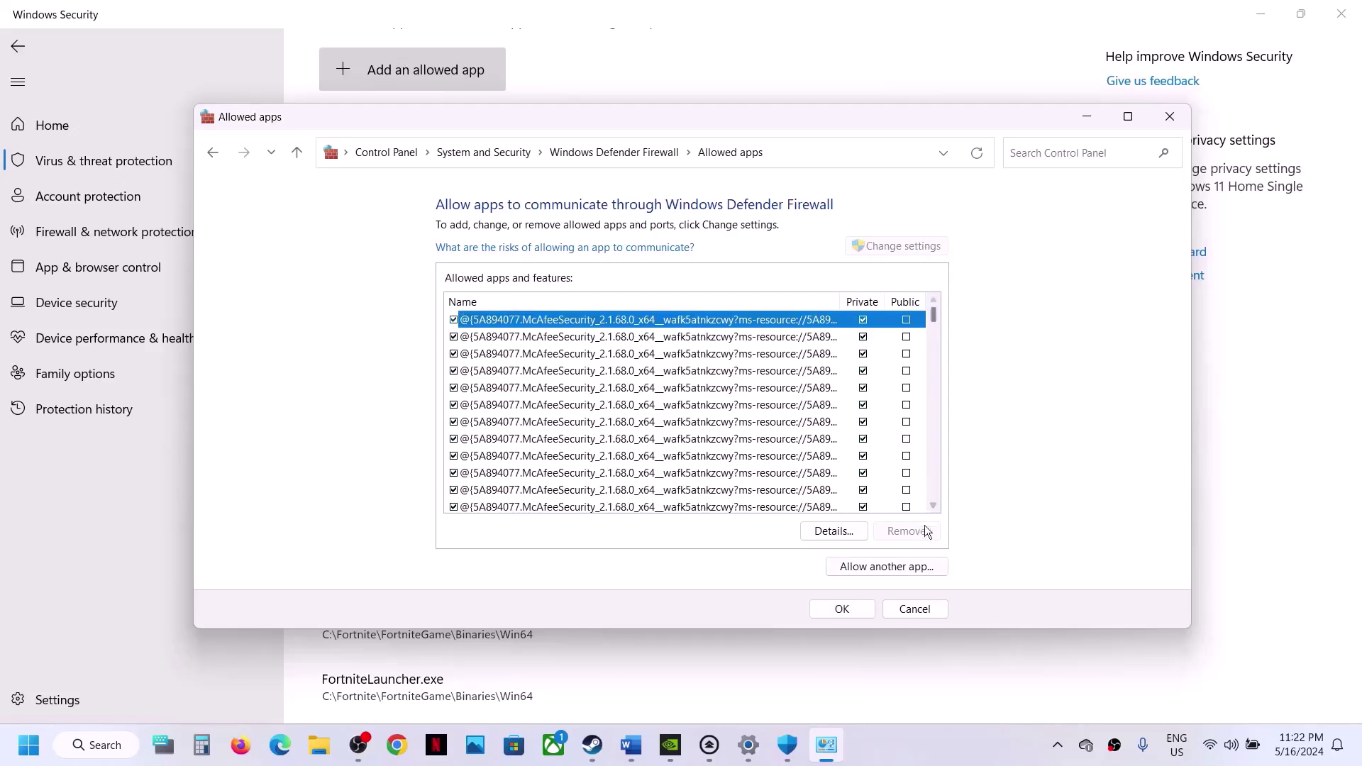
# Try adding GhostOfTsushima.exe as another firewall app; it's already an exception, so cancel
pyautogui.click(878, 565)
pyautogui.click(796, 467)
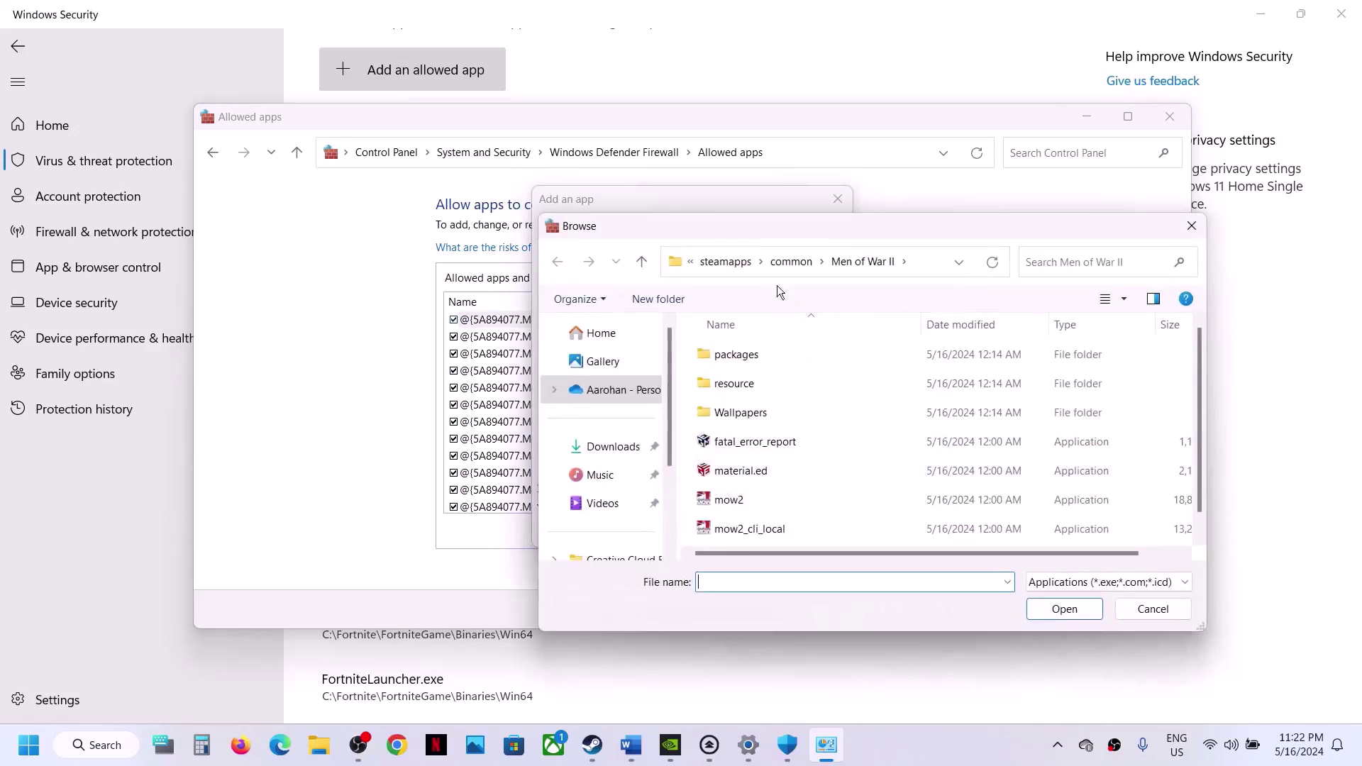
pyautogui.click(777, 262)
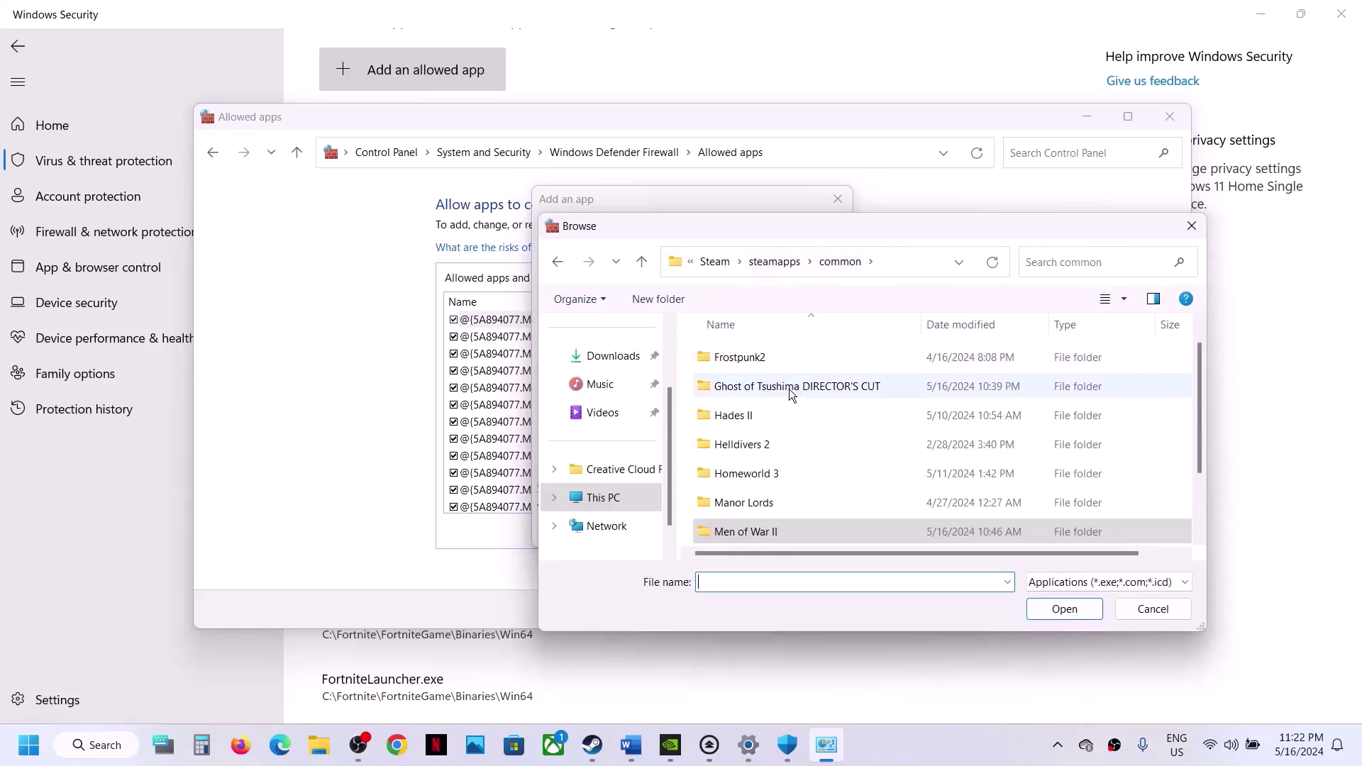
pyautogui.doubleClick(789, 389)
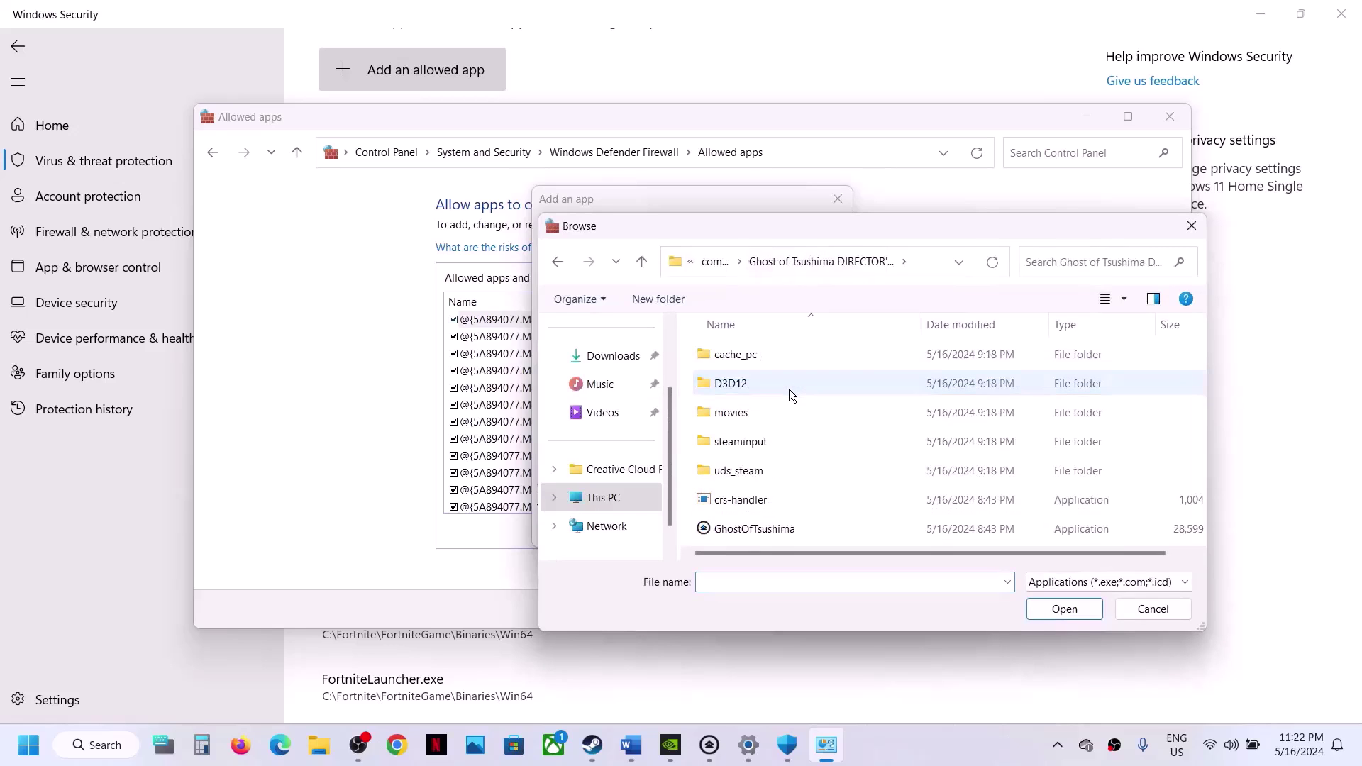
pyautogui.click(752, 531)
pyautogui.click(1070, 614)
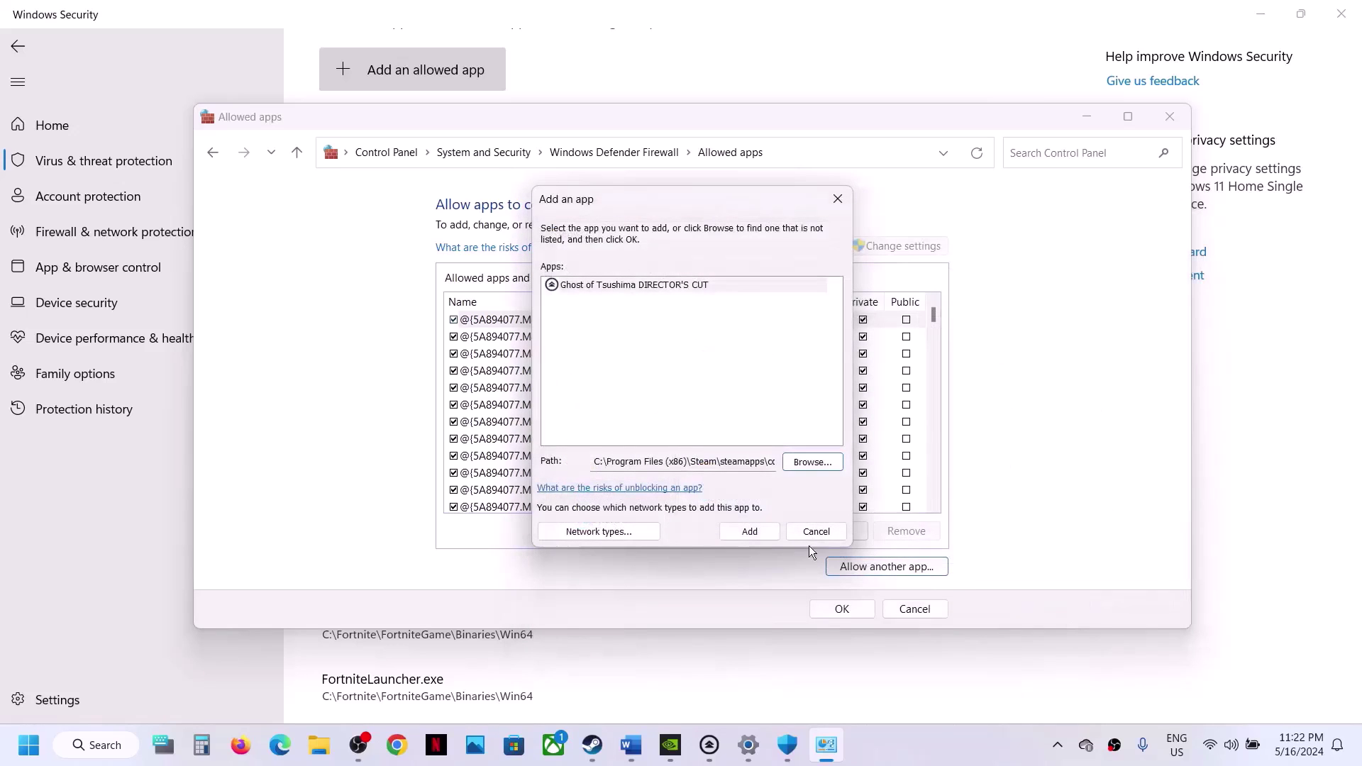
pyautogui.click(749, 531)
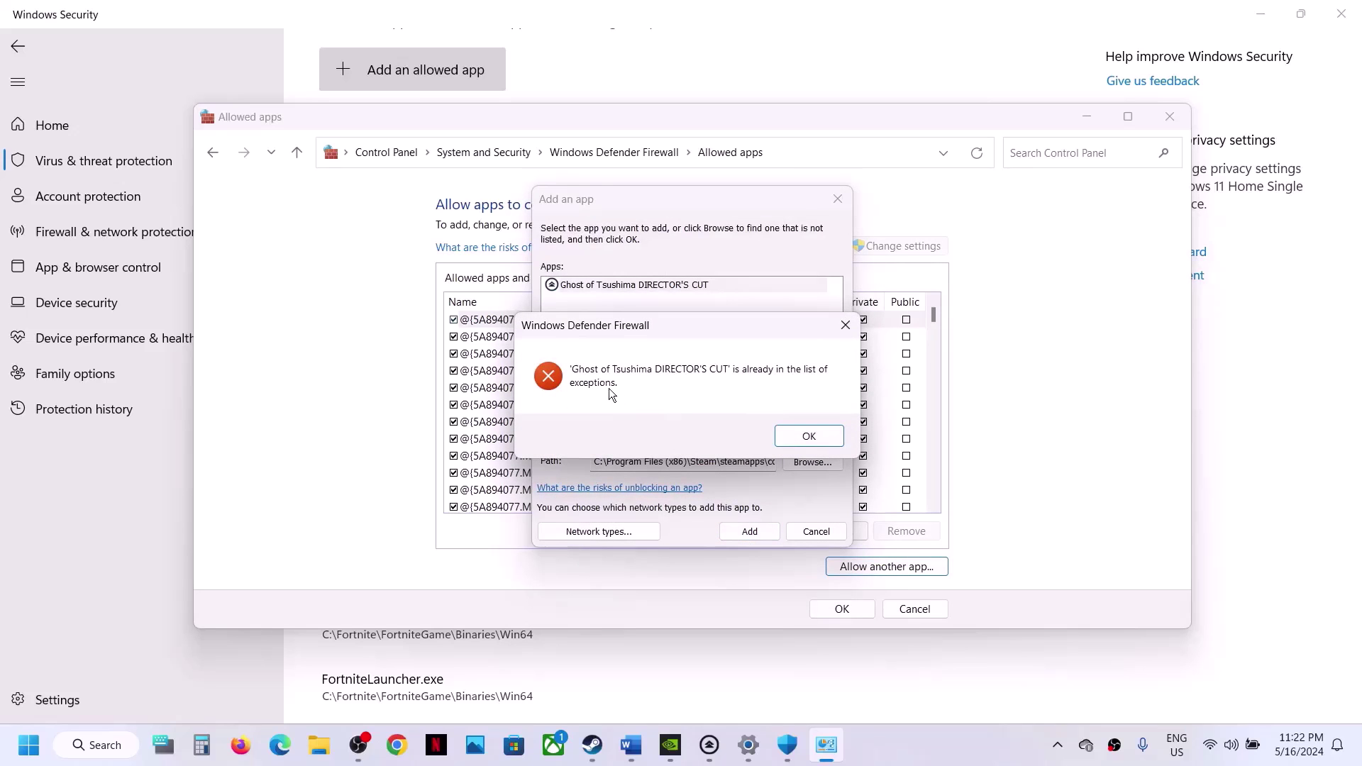
pyautogui.click(809, 435)
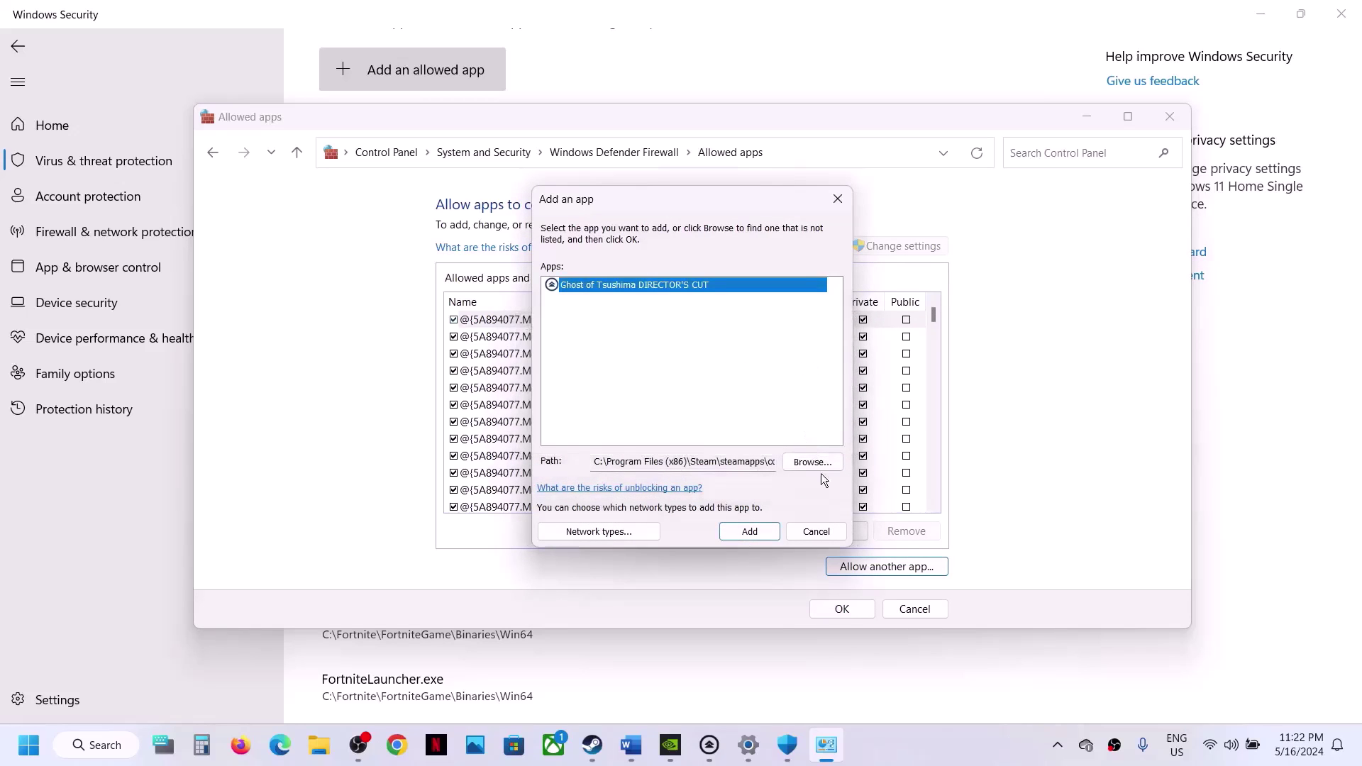
pyautogui.click(820, 531)
# Confirm Ghost of Tsushima DIRECTOR'S CUT is allowed on private and public networks, save, and close the security windows
pyautogui.click(624, 456)
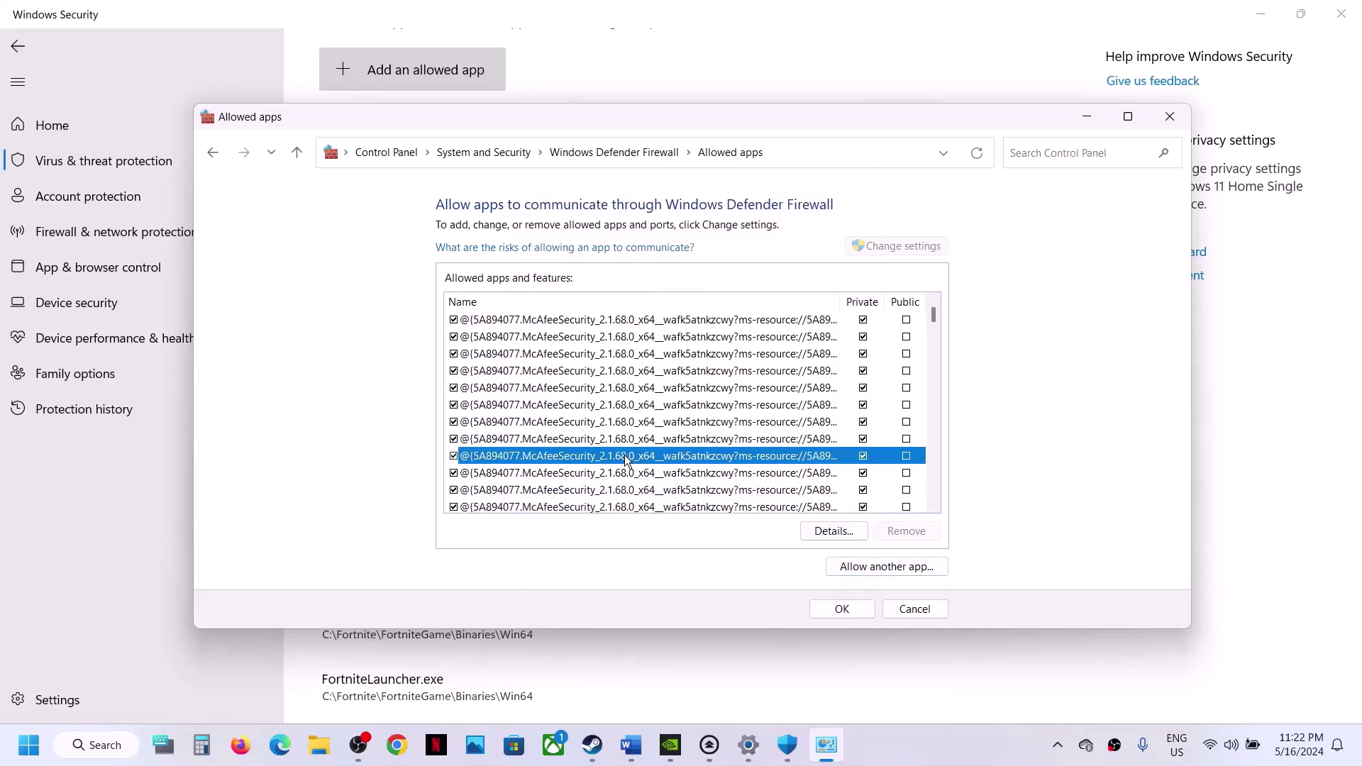
pyautogui.press('g')
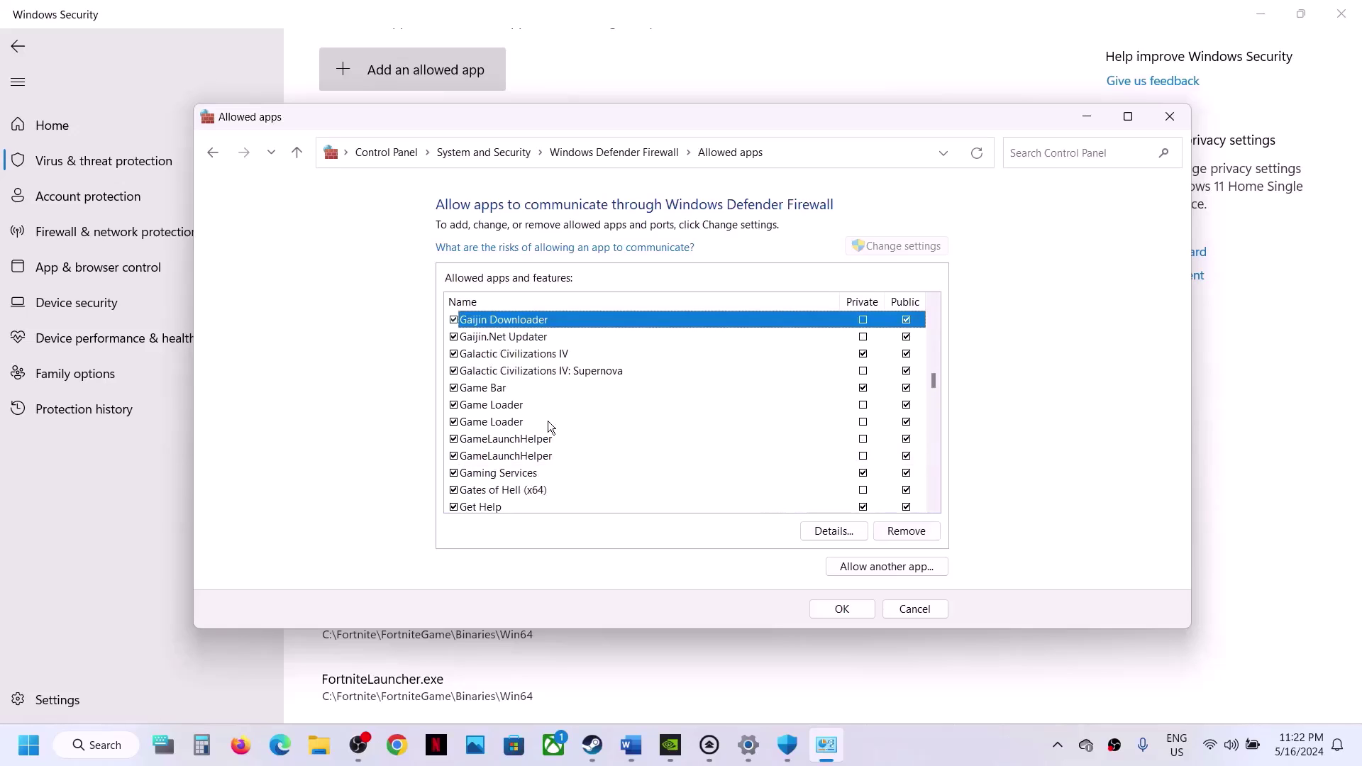
pyautogui.click(931, 507)
pyautogui.click(931, 506)
pyautogui.click(931, 506)
pyautogui.click(547, 474)
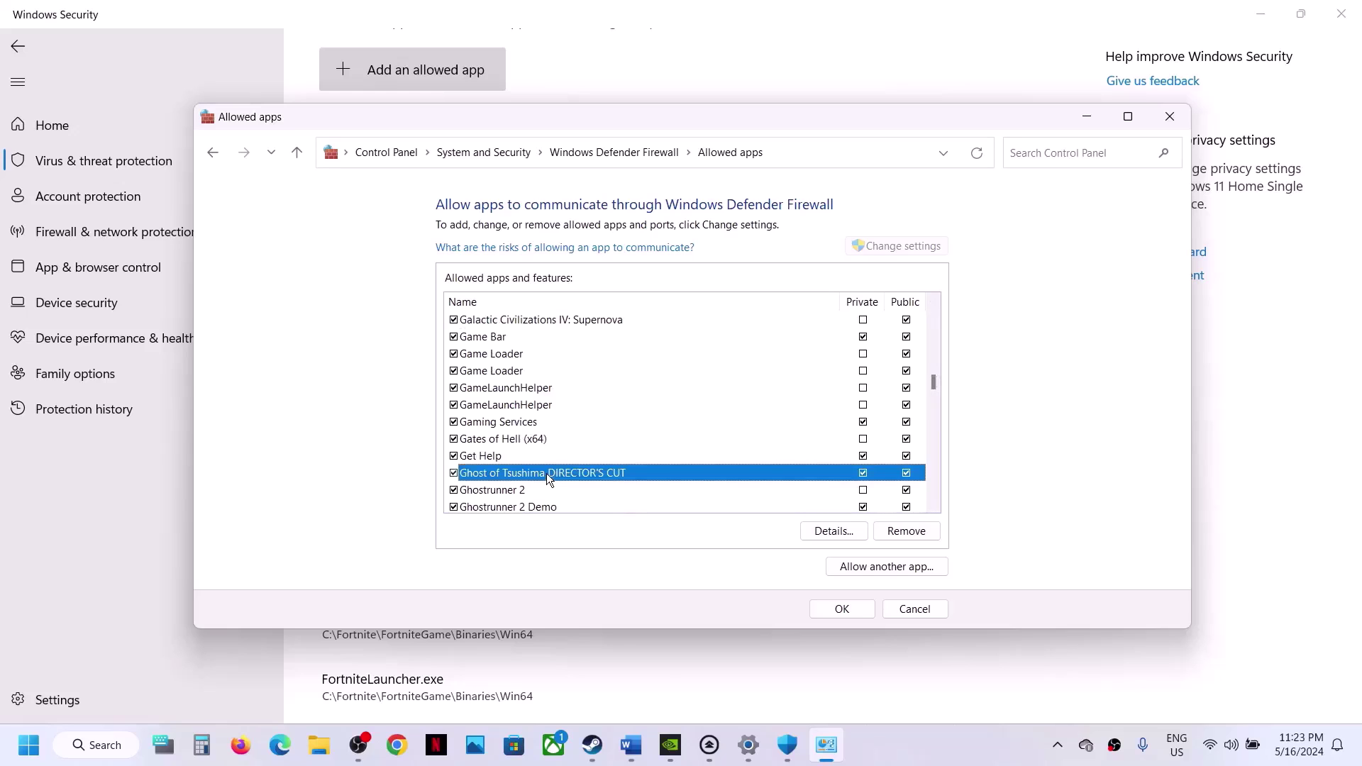
pyautogui.click(842, 610)
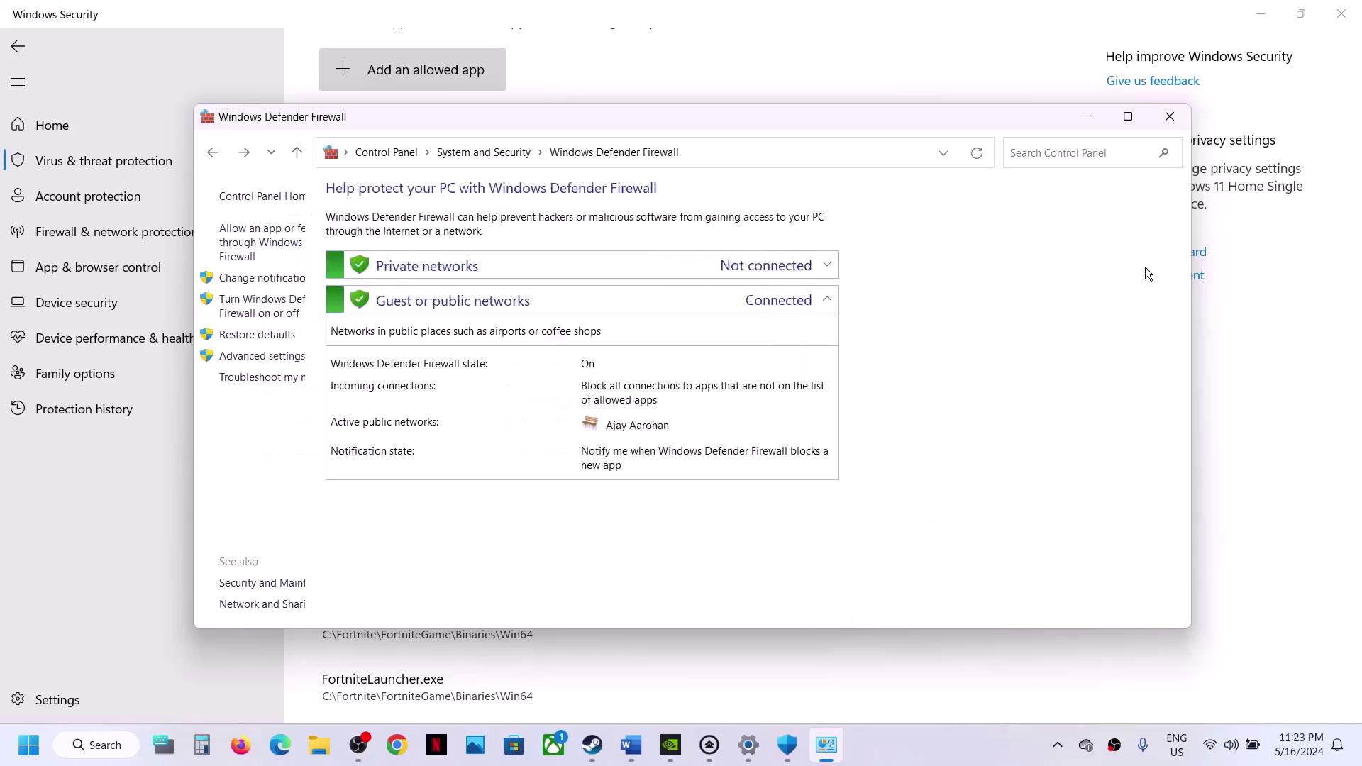
pyautogui.click(1169, 118)
pyautogui.click(1355, 8)
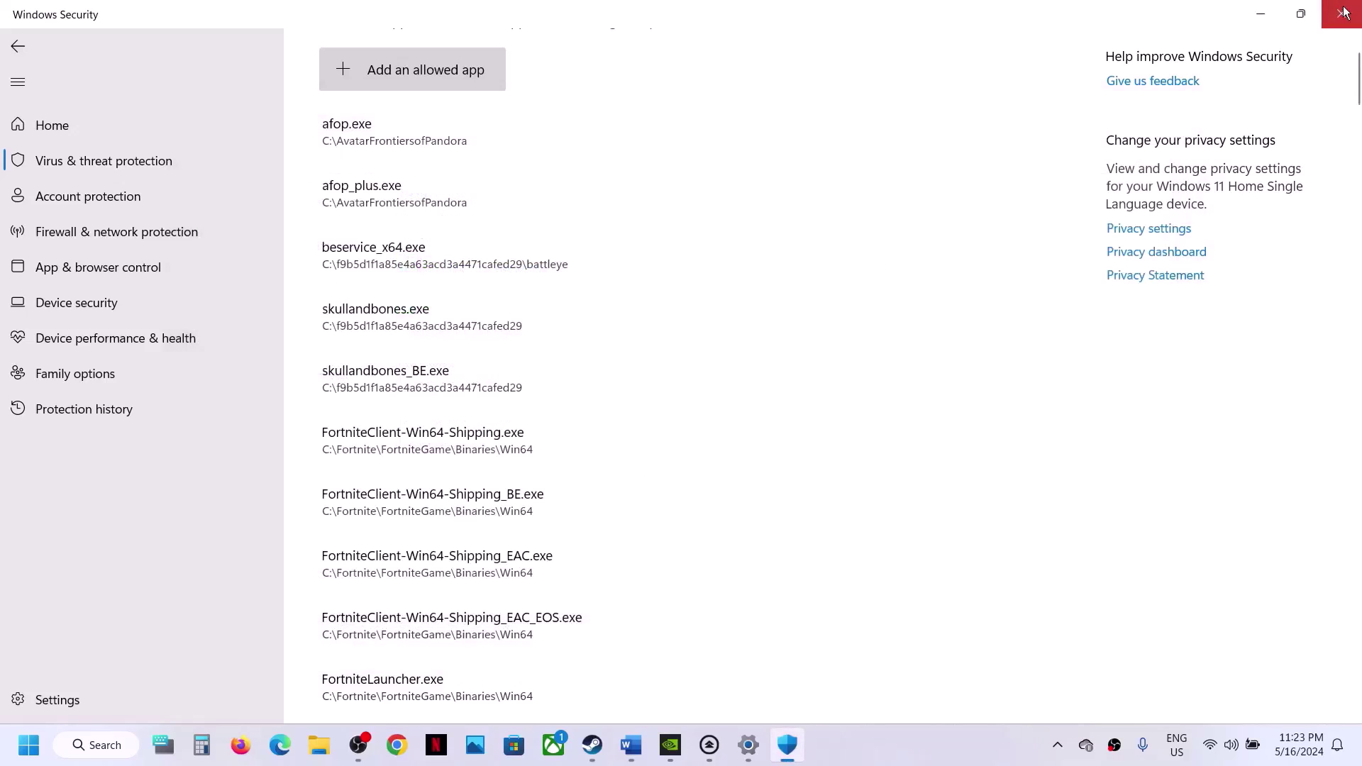
pyautogui.click(1341, 13)
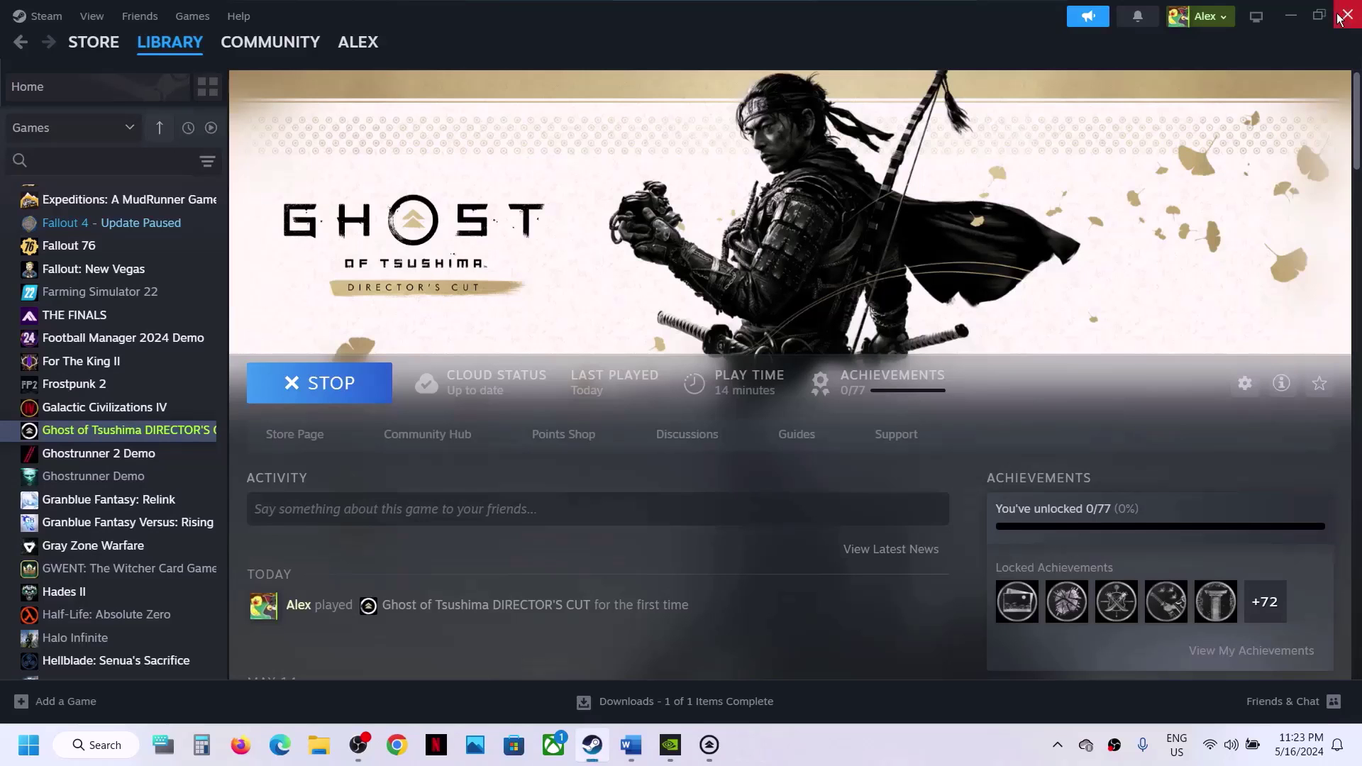
pyautogui.click(631, 745)
pyautogui.scroll(-4, 500, 460)
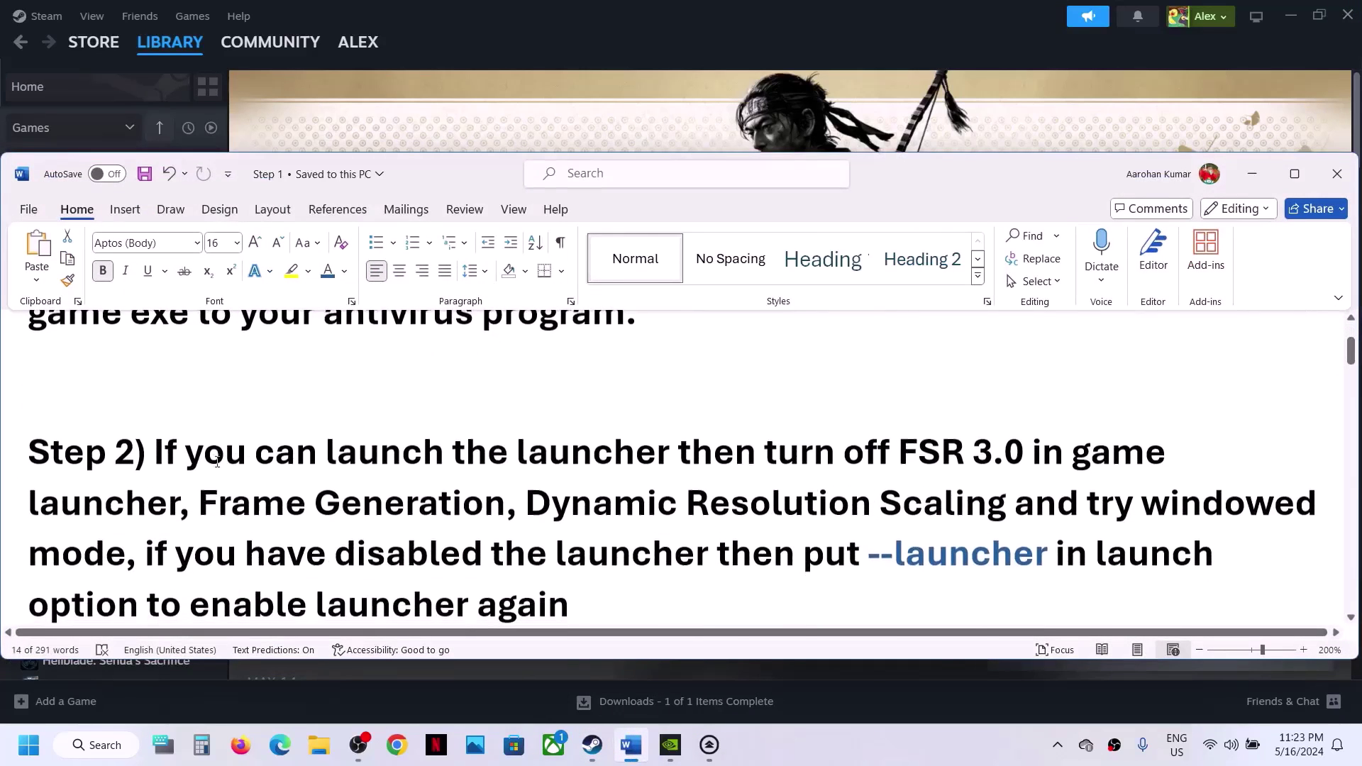
pyautogui.moveTo(155, 454); pyautogui.dragTo(408, 501)
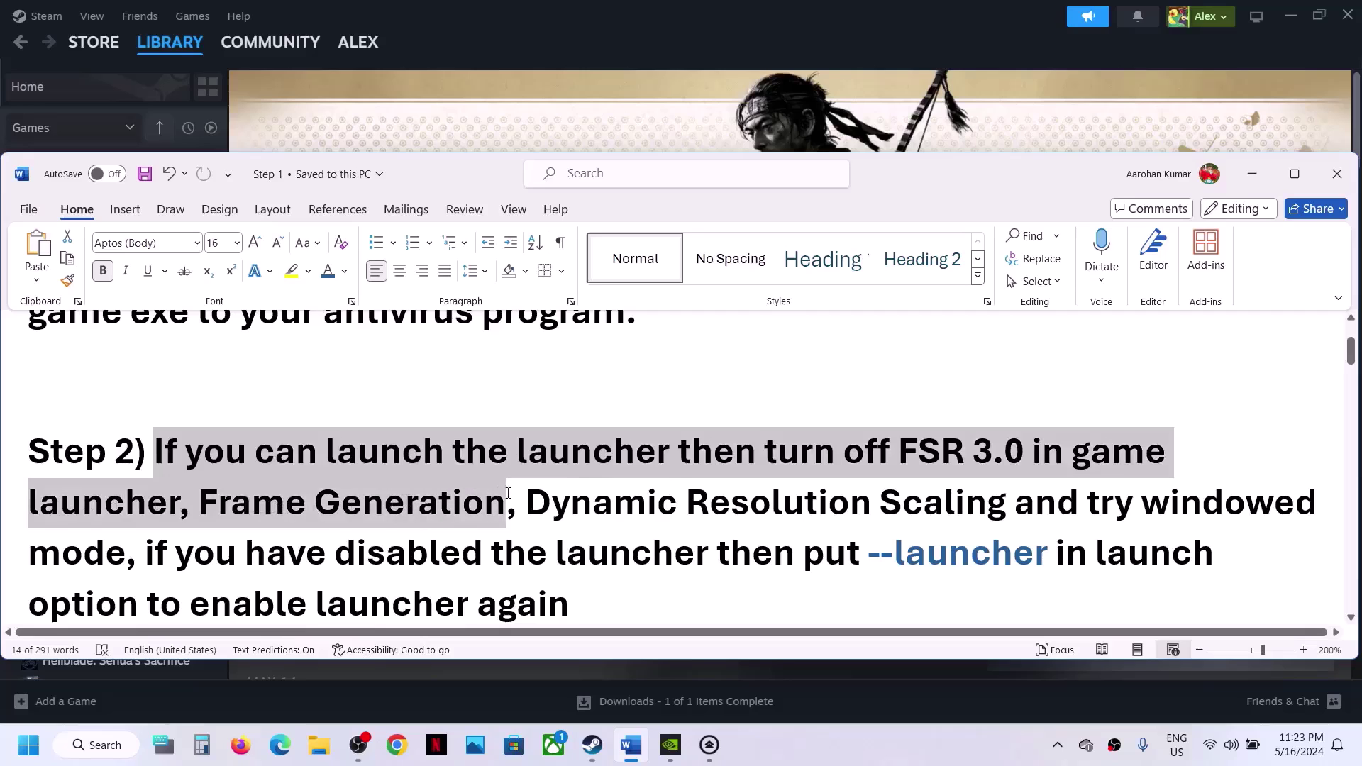
pyautogui.moveTo(507, 493); pyautogui.dragTo(585, 501)
pyautogui.moveTo(668, 497); pyautogui.dragTo(122, 562)
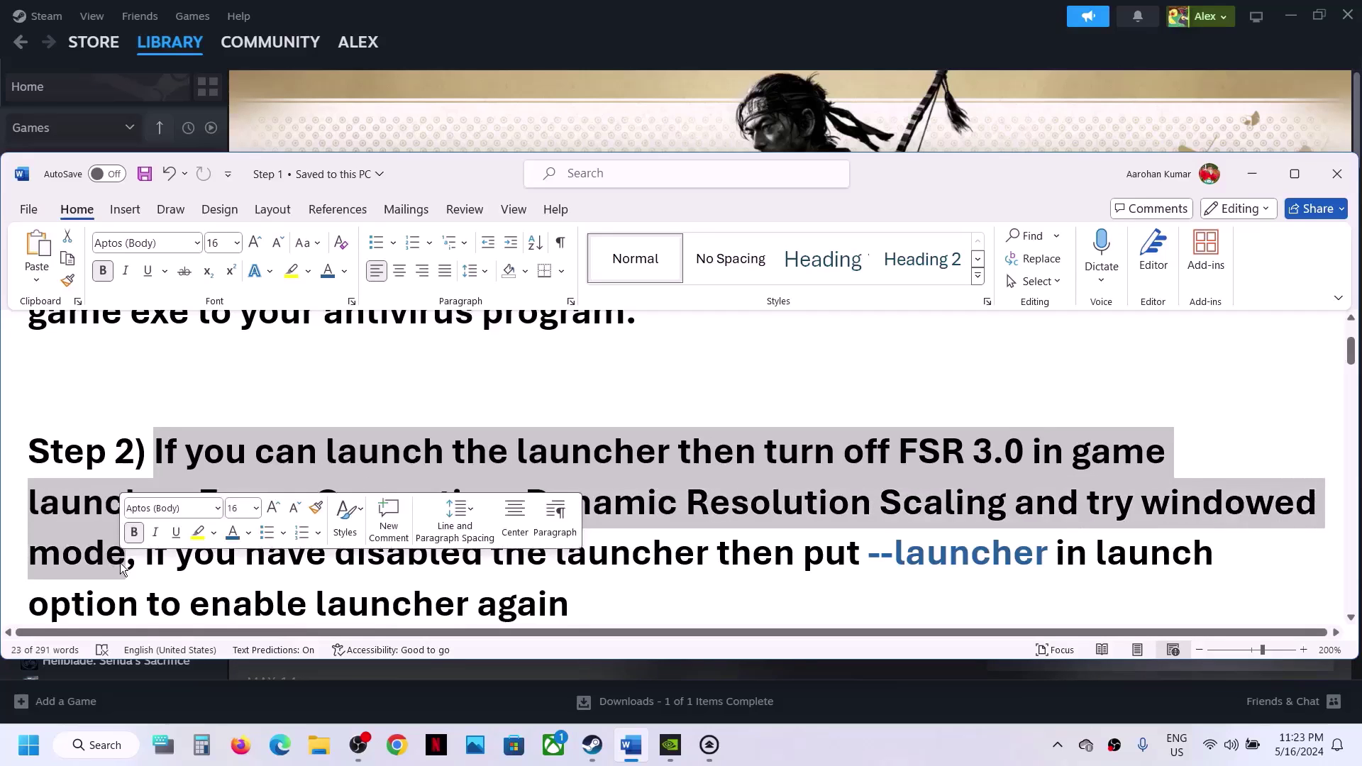
pyautogui.click(592, 745)
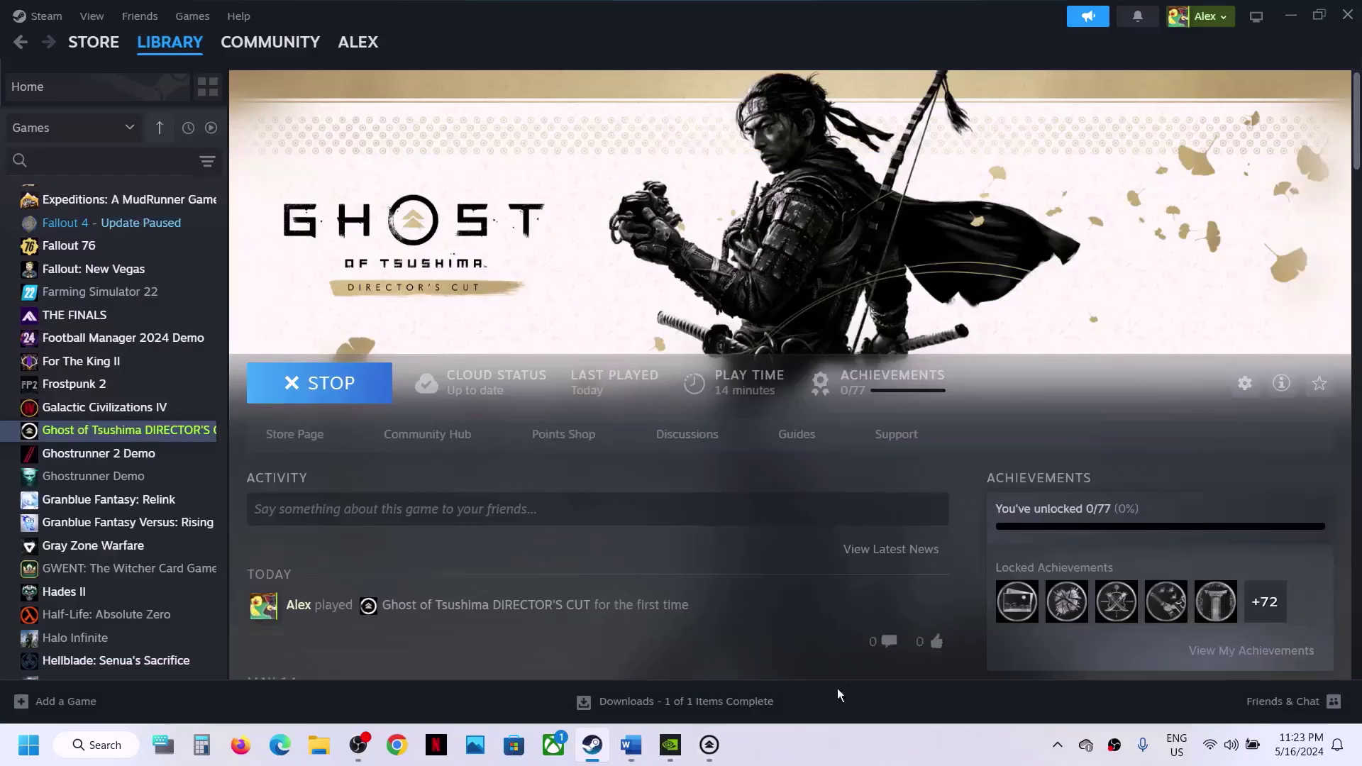
# Open the Ghost of Tsushima launcher setup and set Window Mode to Windowed
pyautogui.click(710, 745)
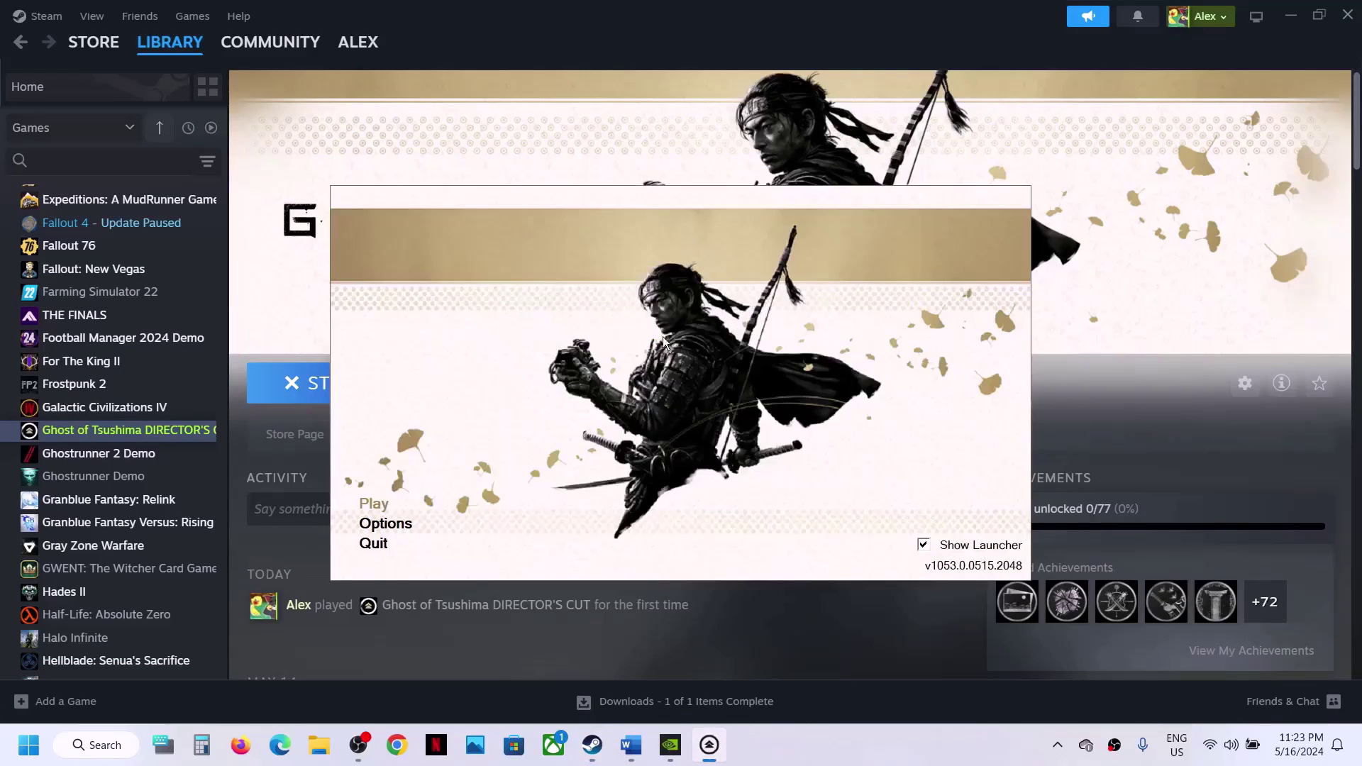
pyautogui.click(386, 526)
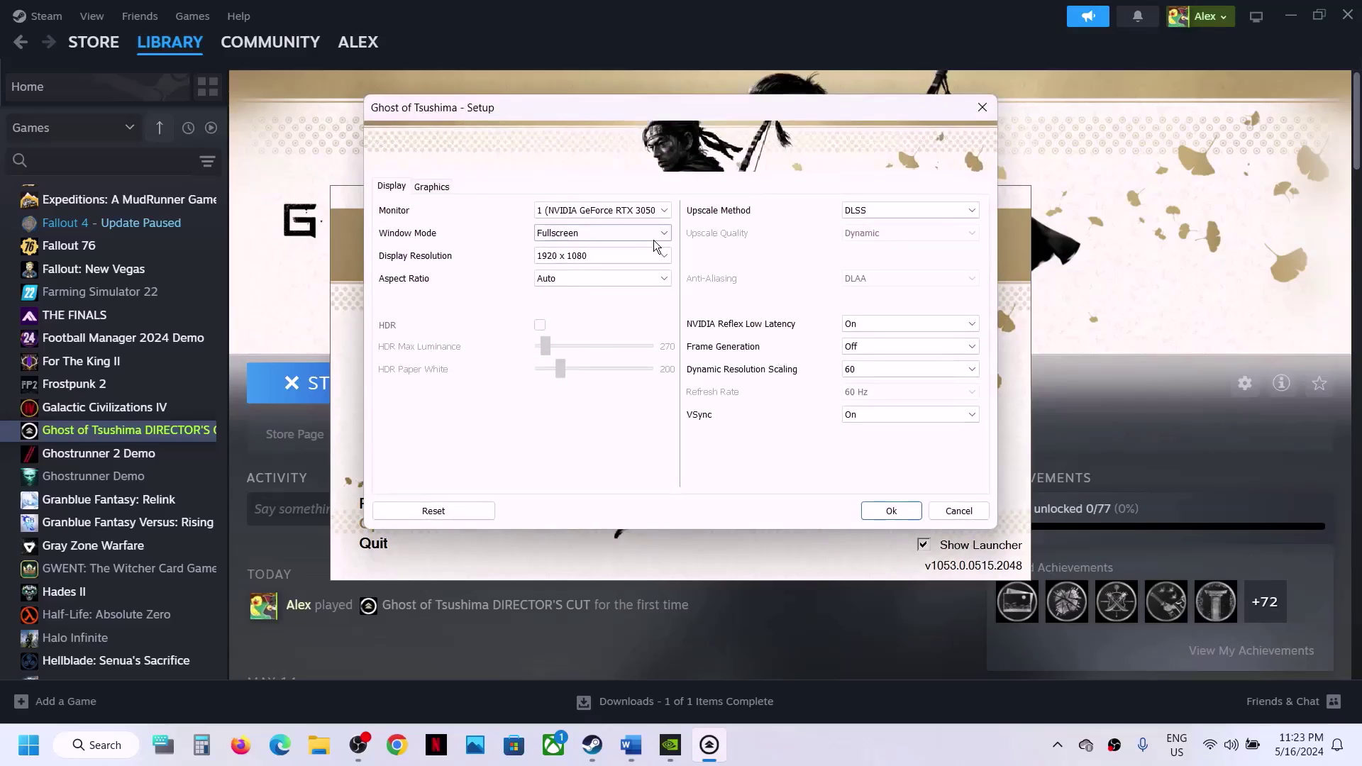
pyautogui.click(614, 238)
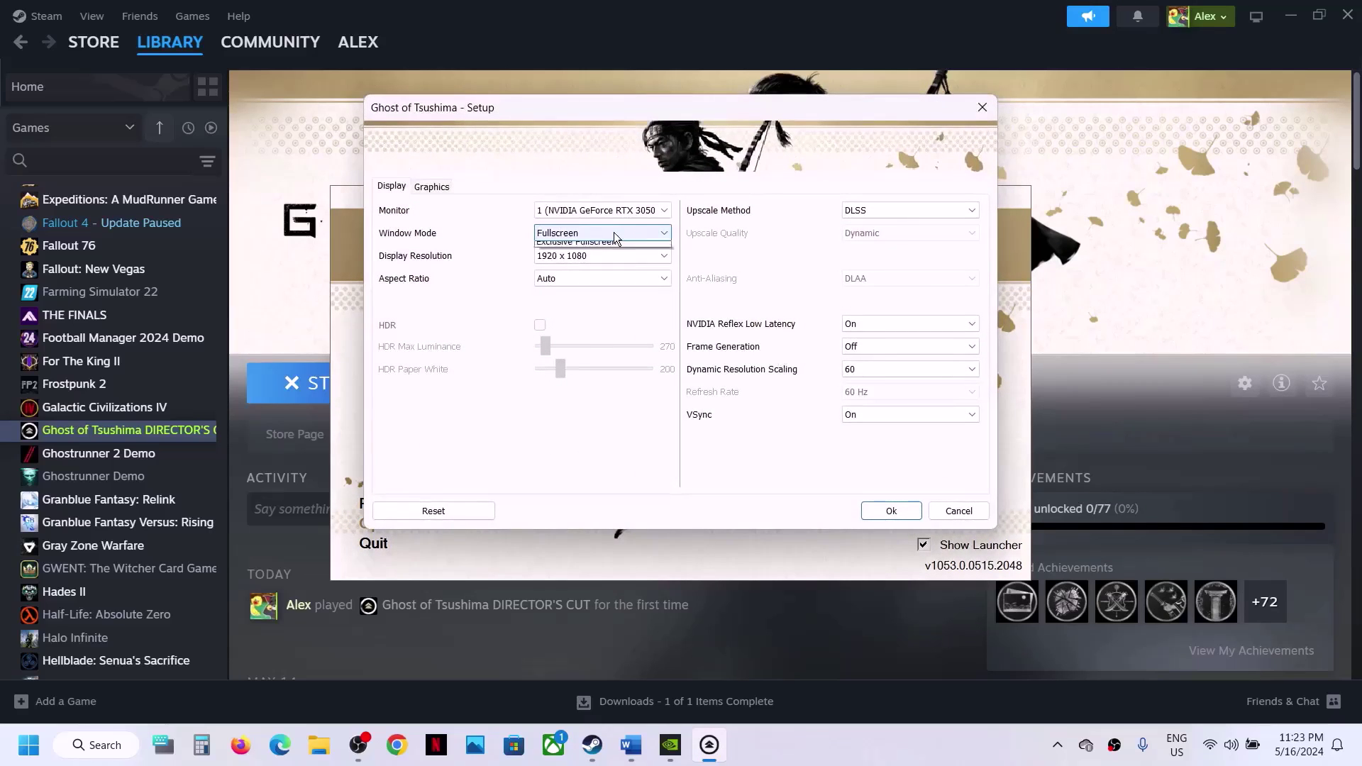
pyautogui.click(582, 272)
pyautogui.click(596, 233)
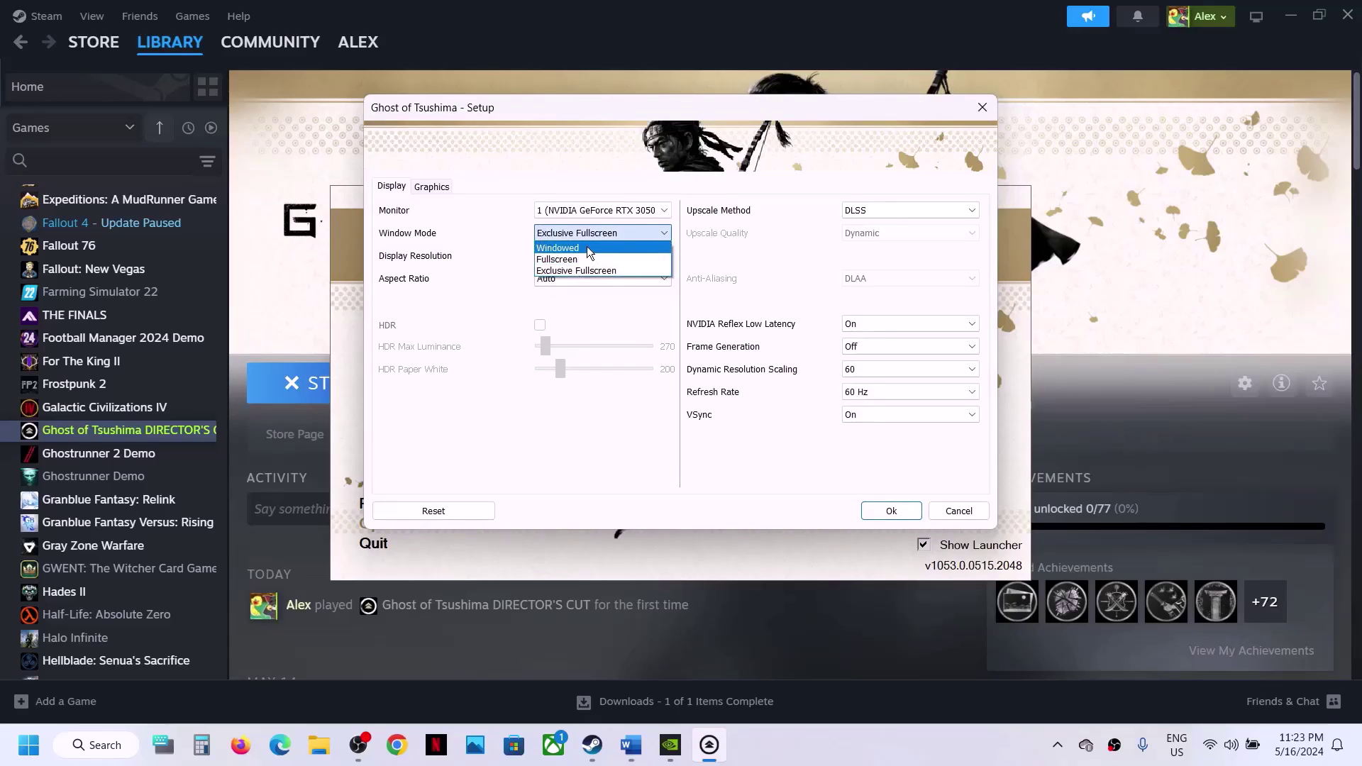
pyautogui.click(588, 248)
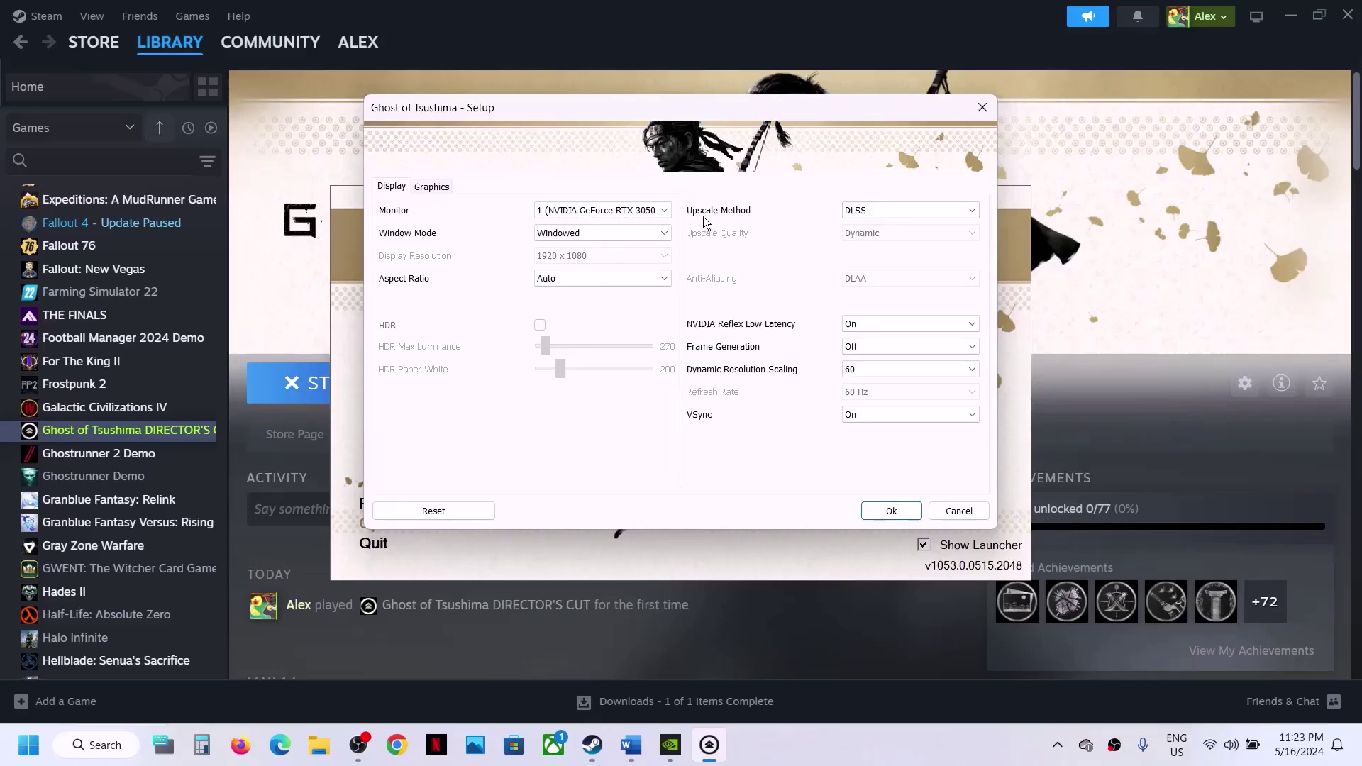
# Set Upscale Method to Off, leaving anti-aliasing on TAA
pyautogui.click(884, 211)
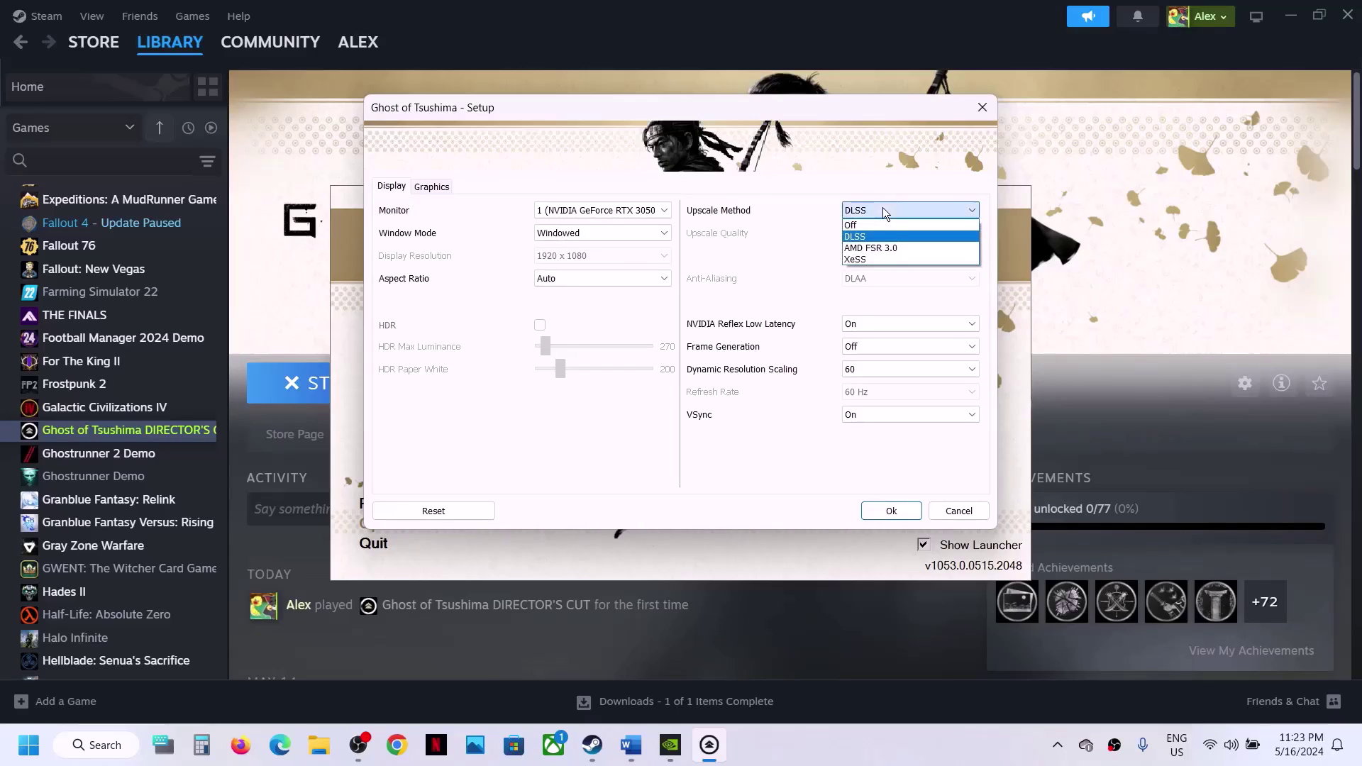
pyautogui.click(872, 248)
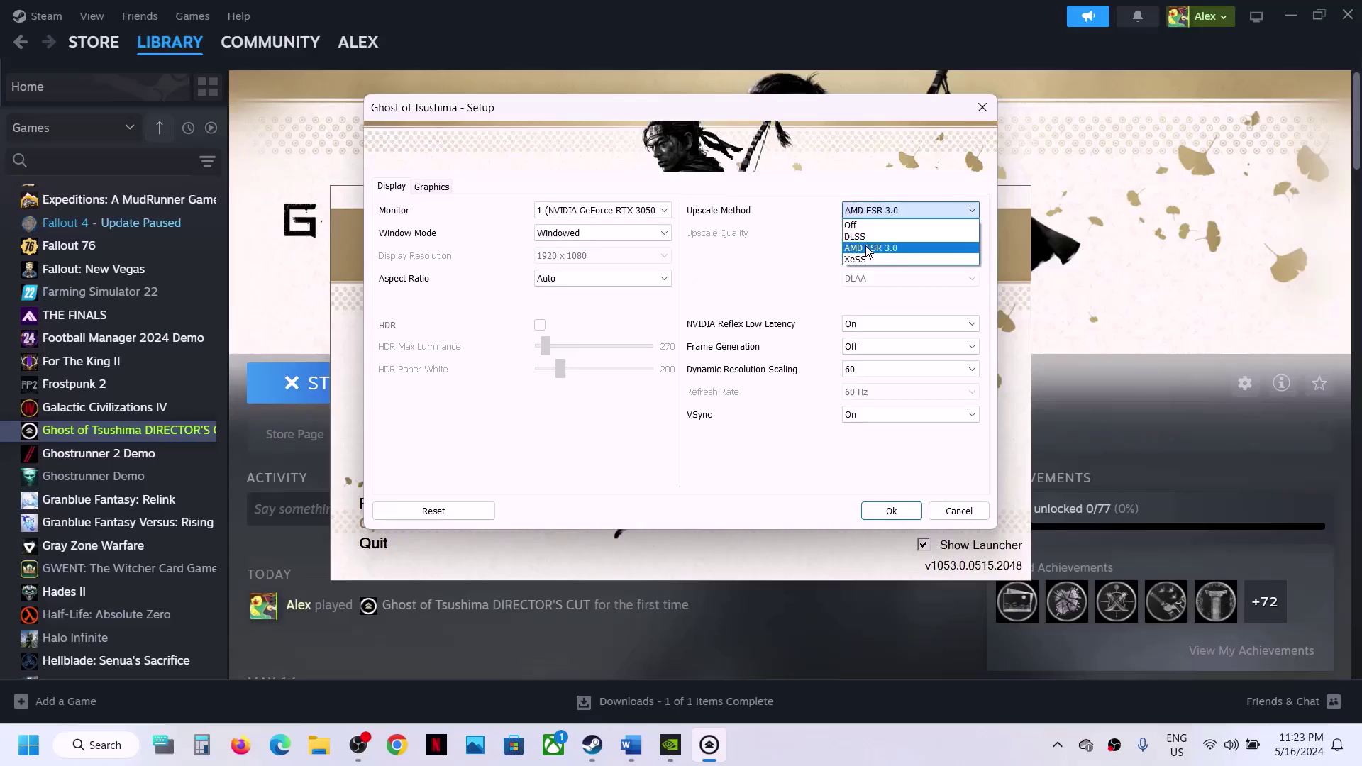
pyautogui.click(914, 212)
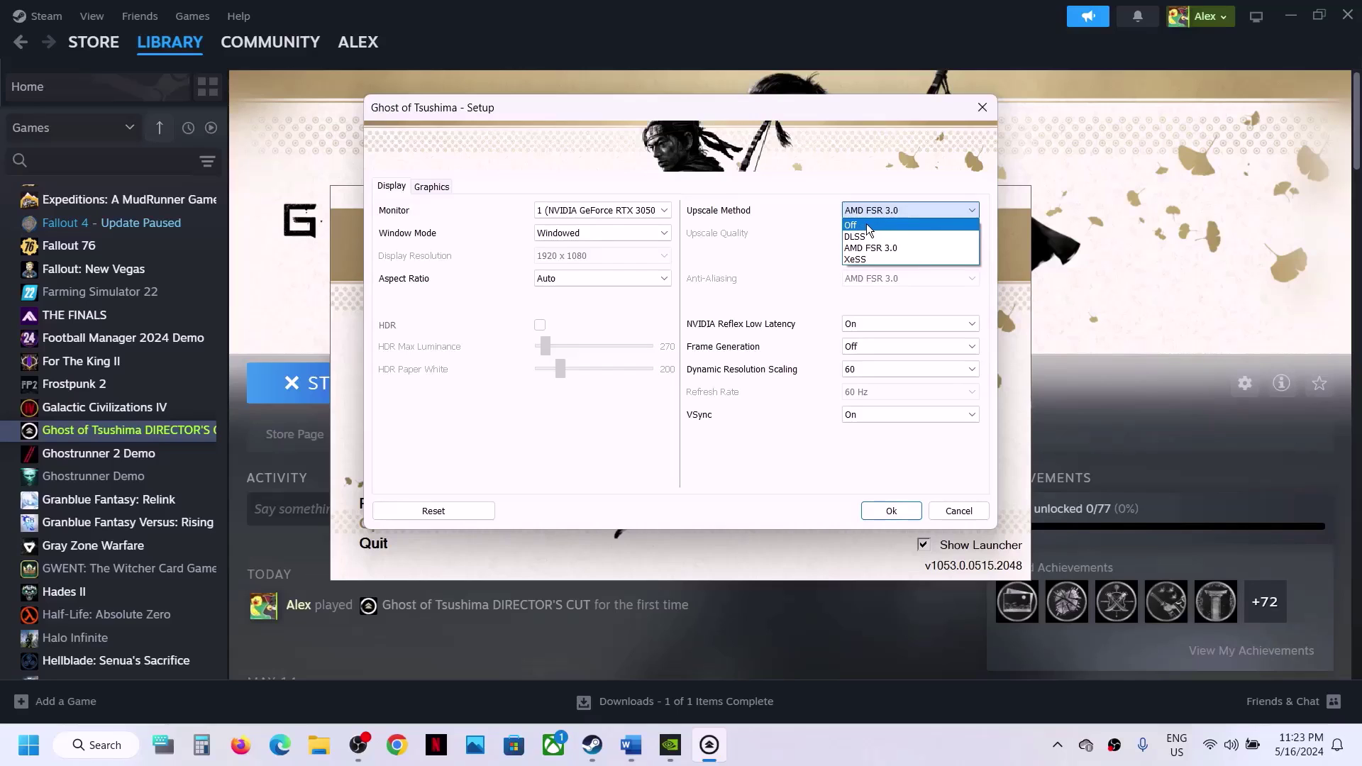
pyautogui.click(872, 227)
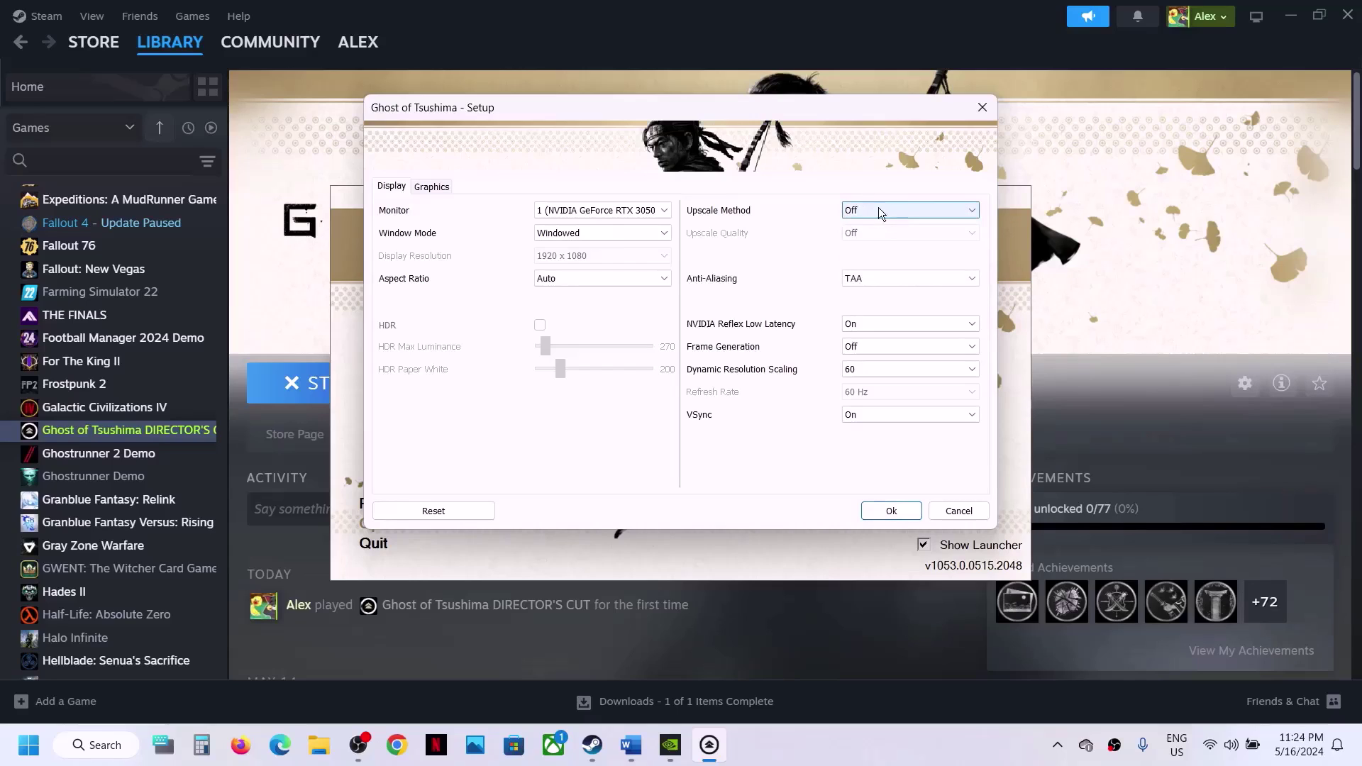
pyautogui.click(884, 211)
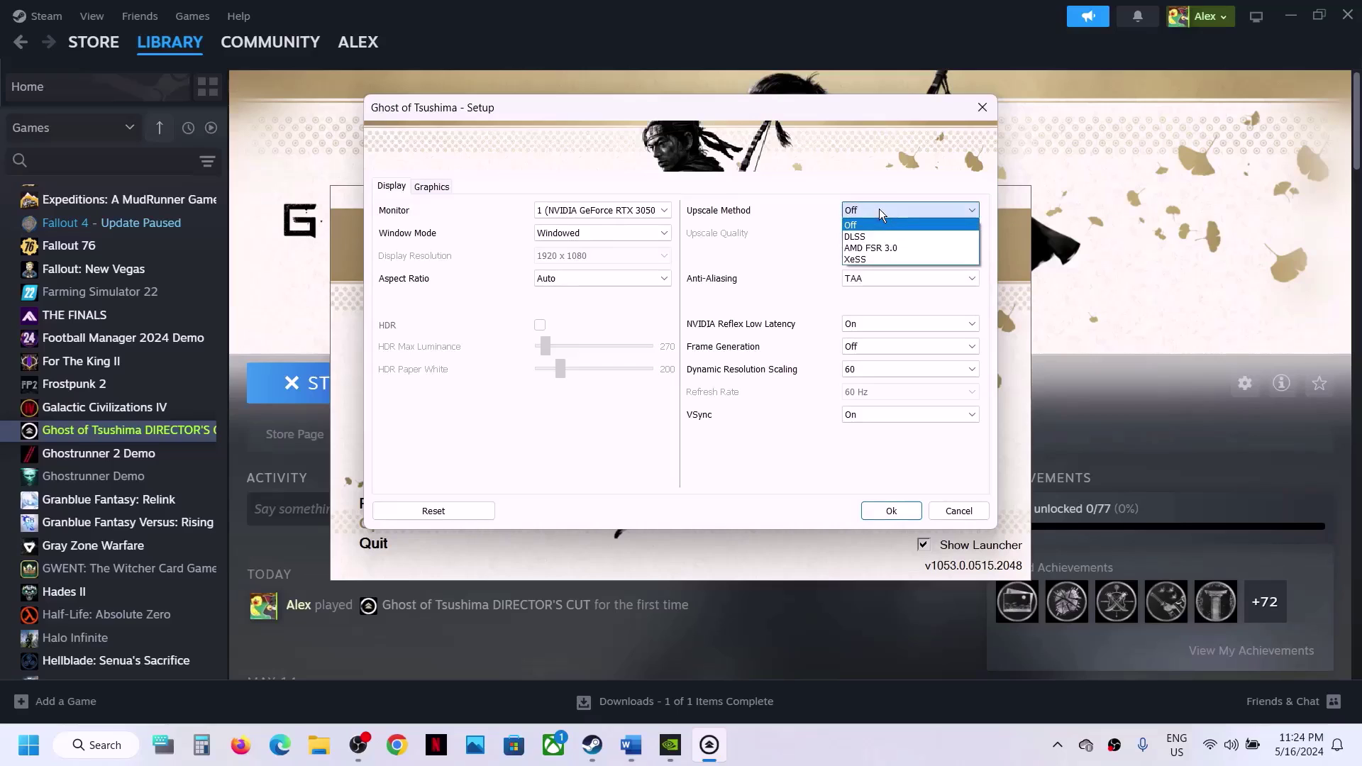
pyautogui.click(818, 234)
pyautogui.click(862, 212)
pyautogui.click(866, 226)
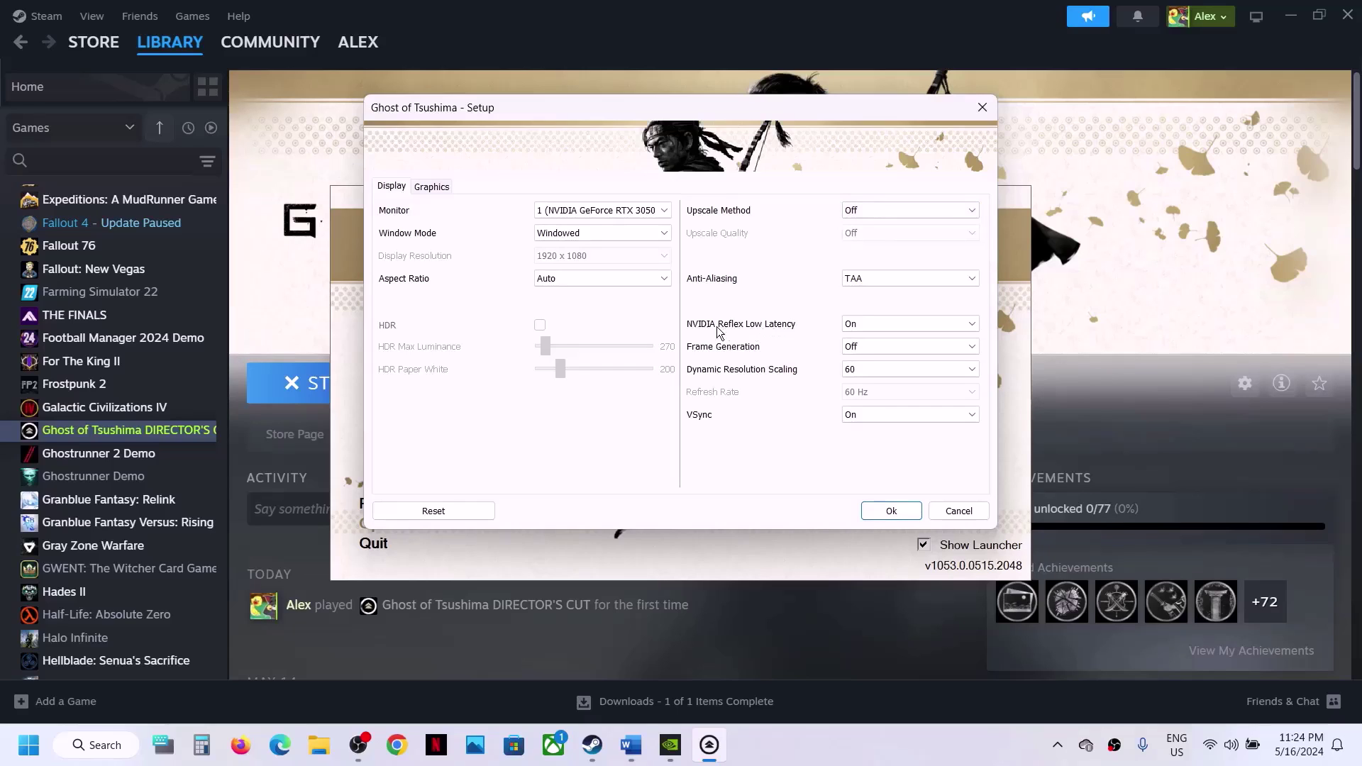
# Turn NVIDIA Reflex Low Latency off and set Frame Generation back to Off
pyautogui.click(855, 326)
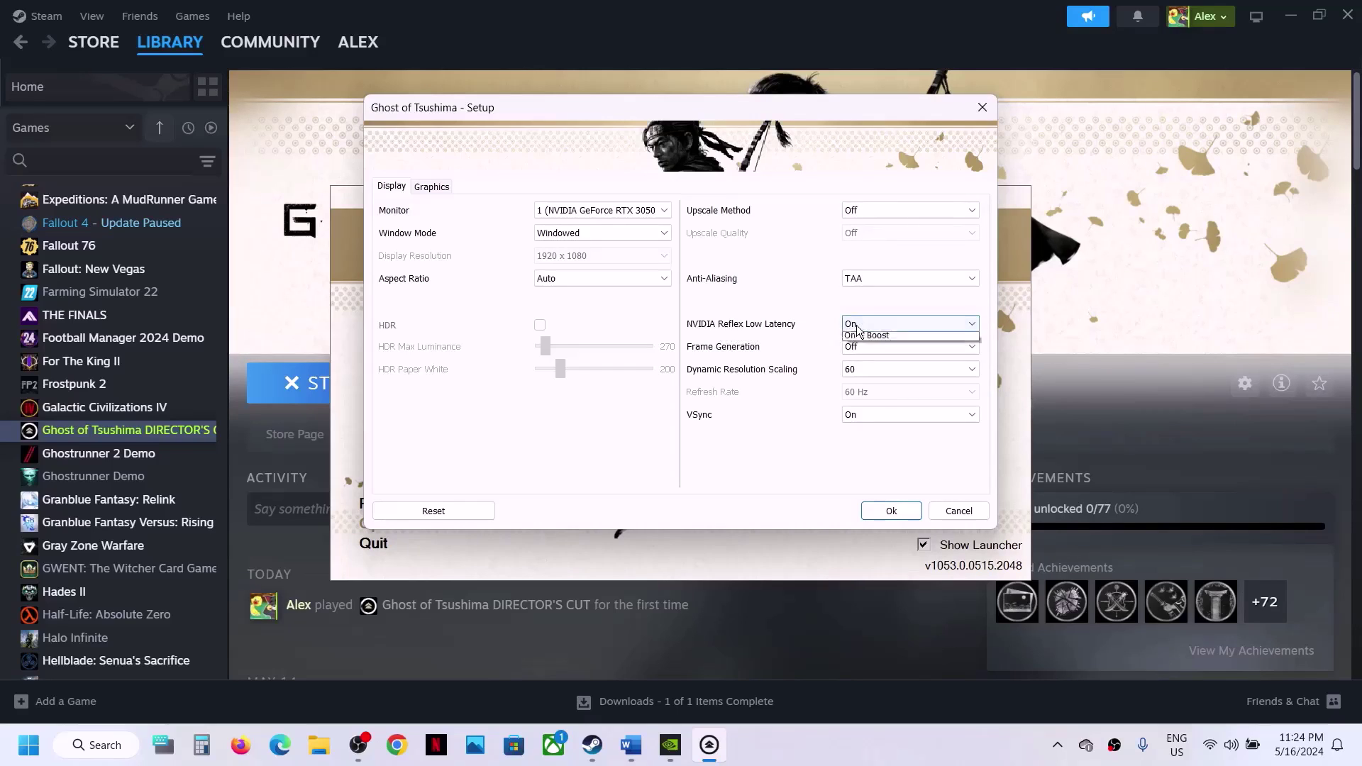
pyautogui.click(846, 344)
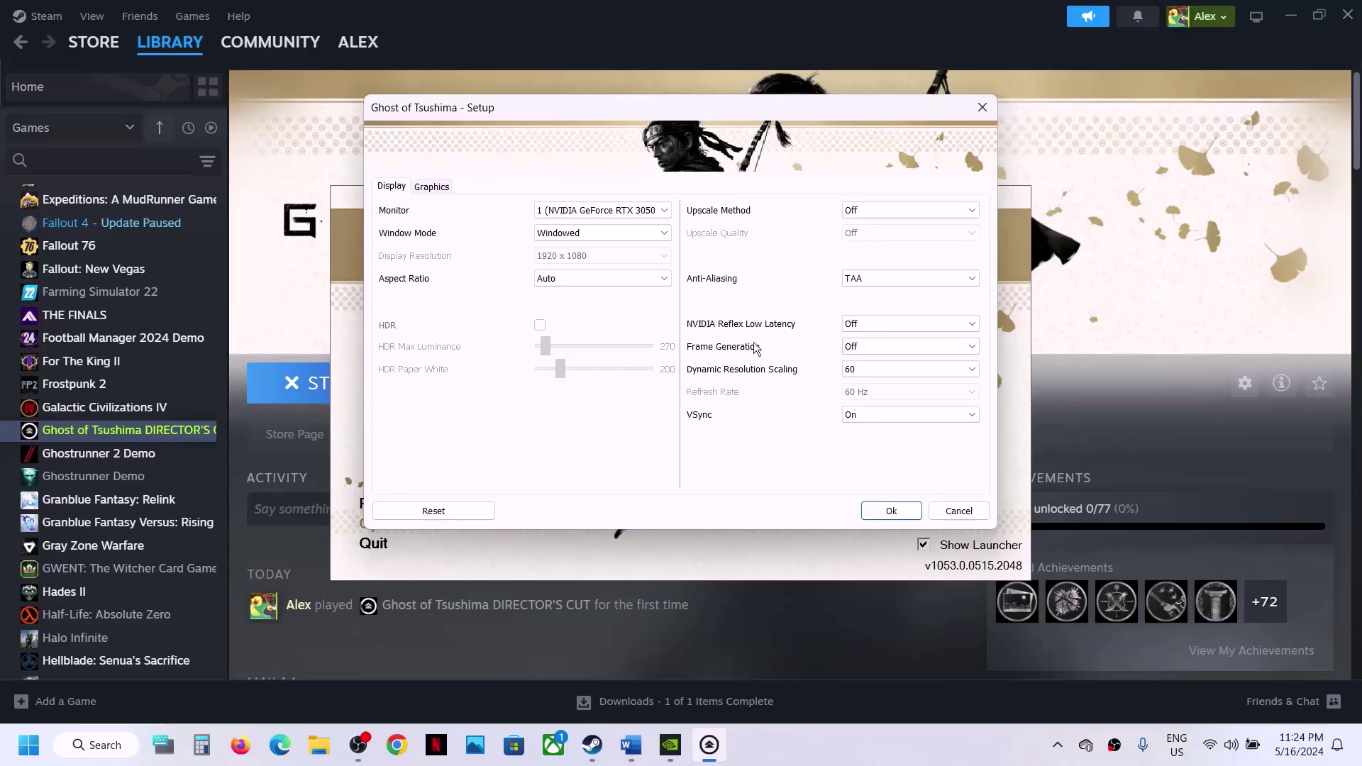
pyautogui.click(871, 349)
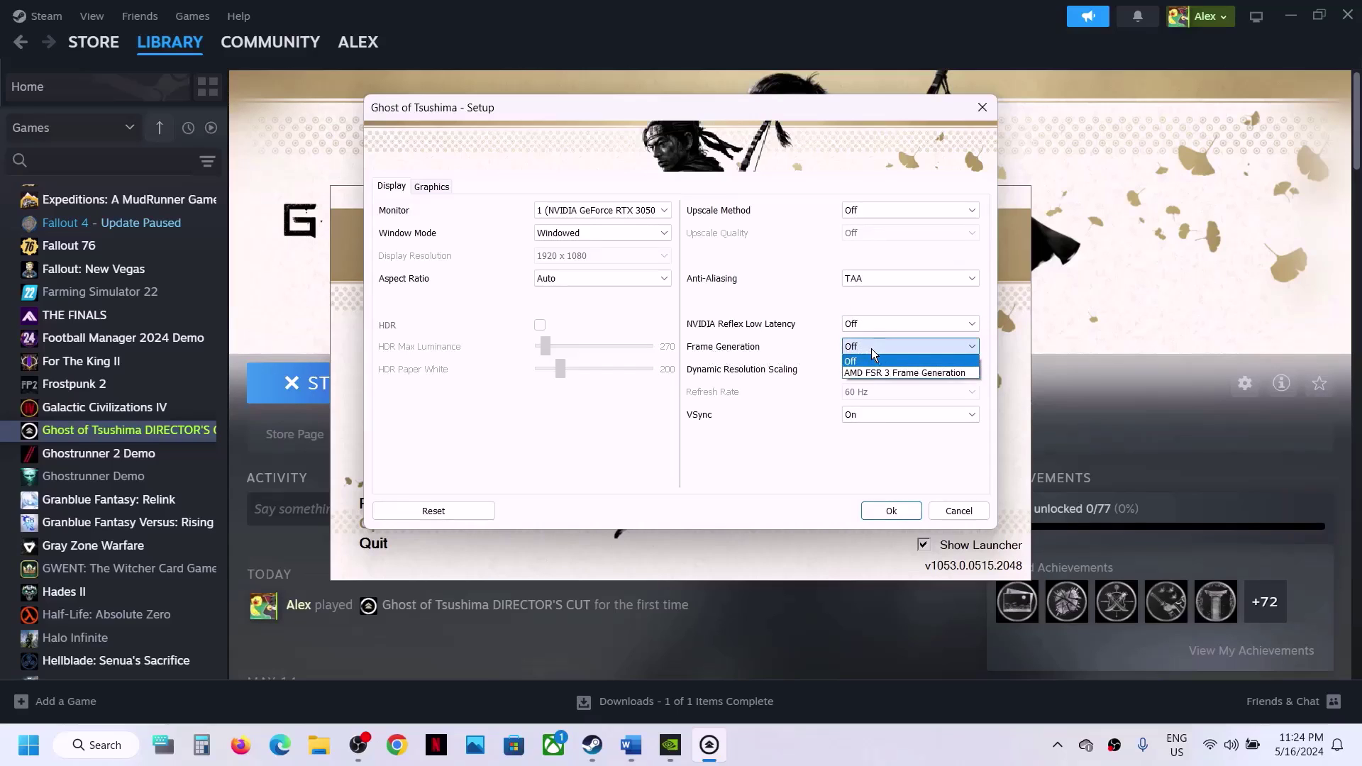
pyautogui.click(883, 372)
pyautogui.click(901, 361)
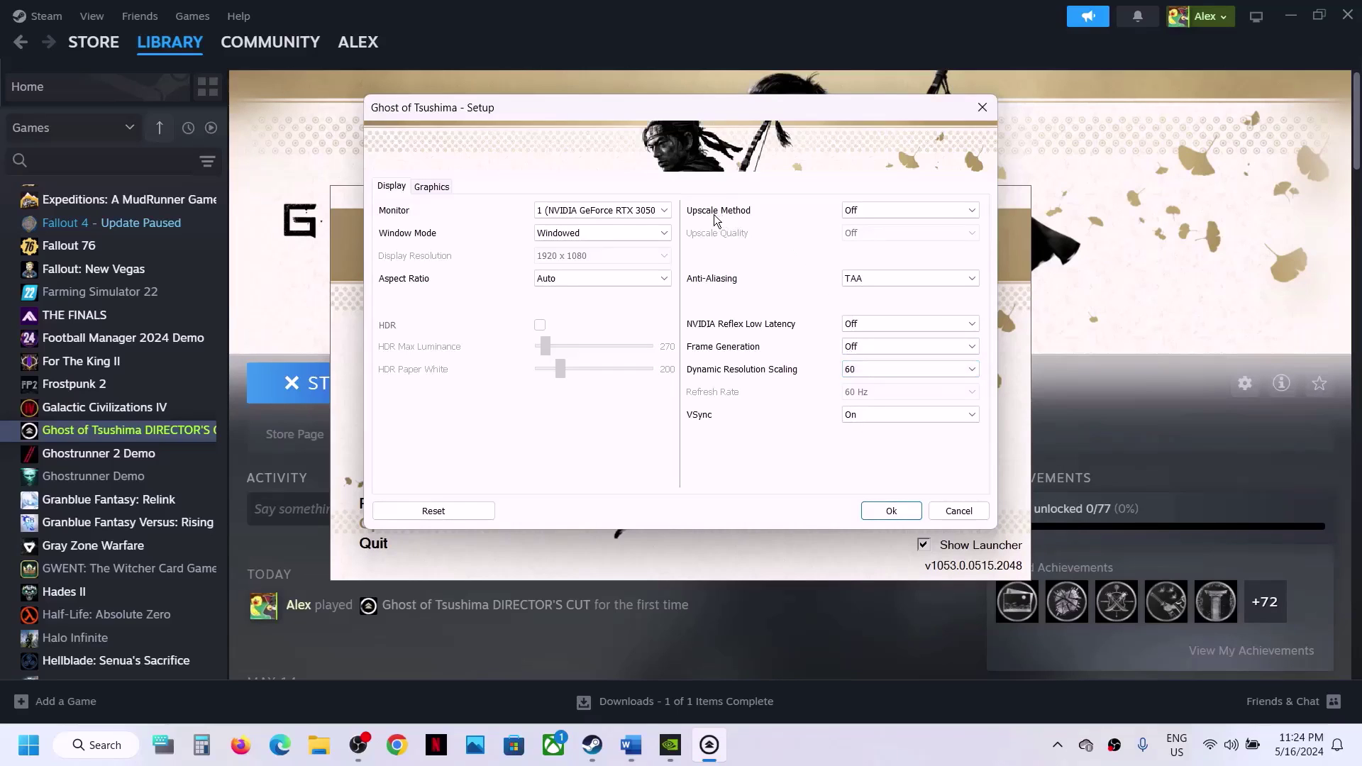
# Confirm Upscale Method and Frame Generation are Off and save the settings with Ok
pyautogui.click(865, 213)
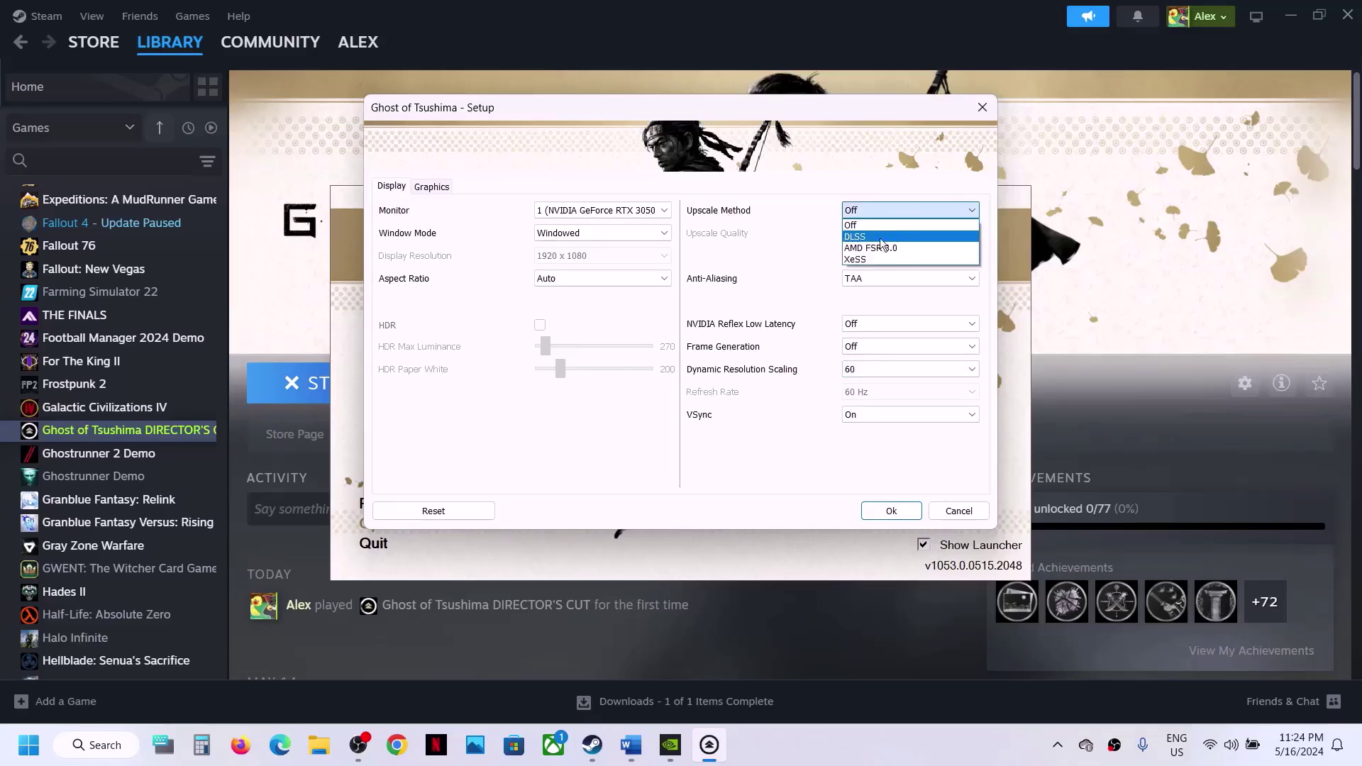
pyautogui.click(868, 249)
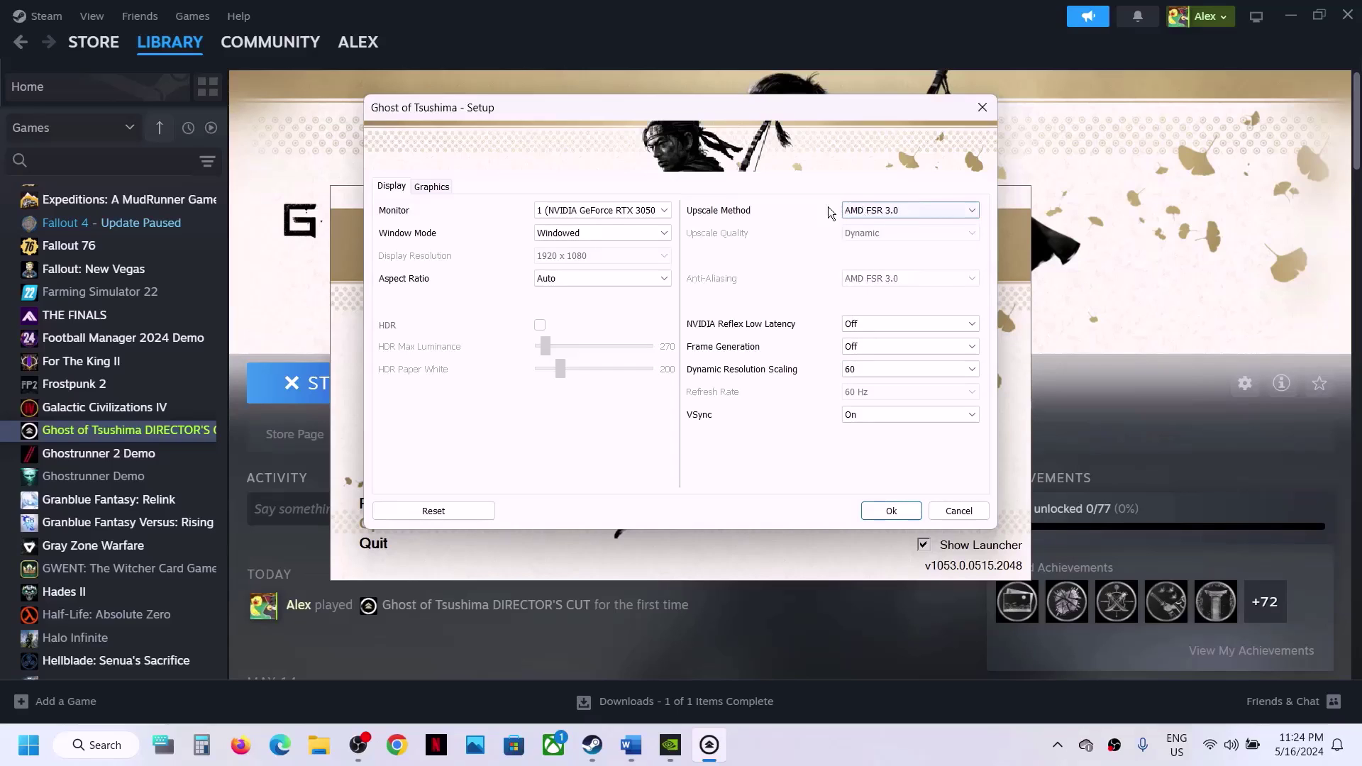
pyautogui.click(866, 212)
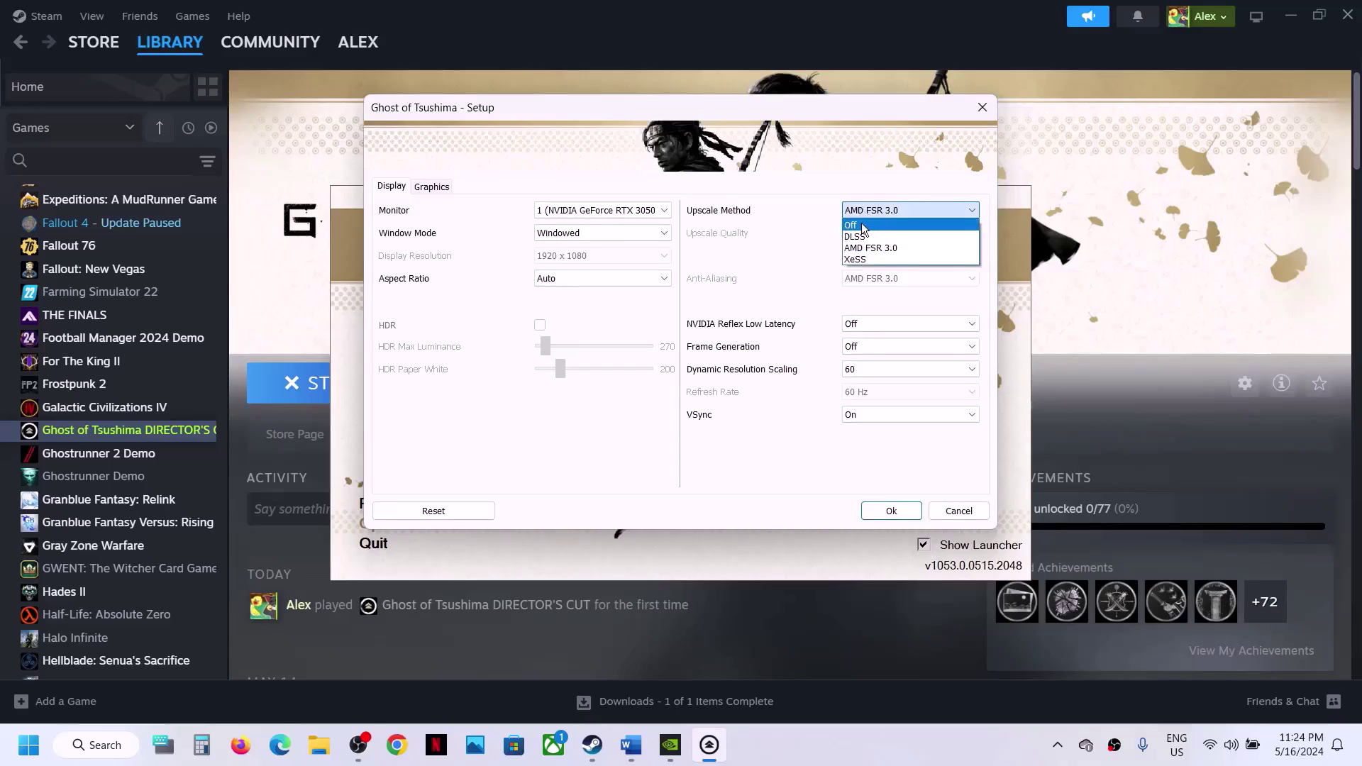
pyautogui.click(866, 225)
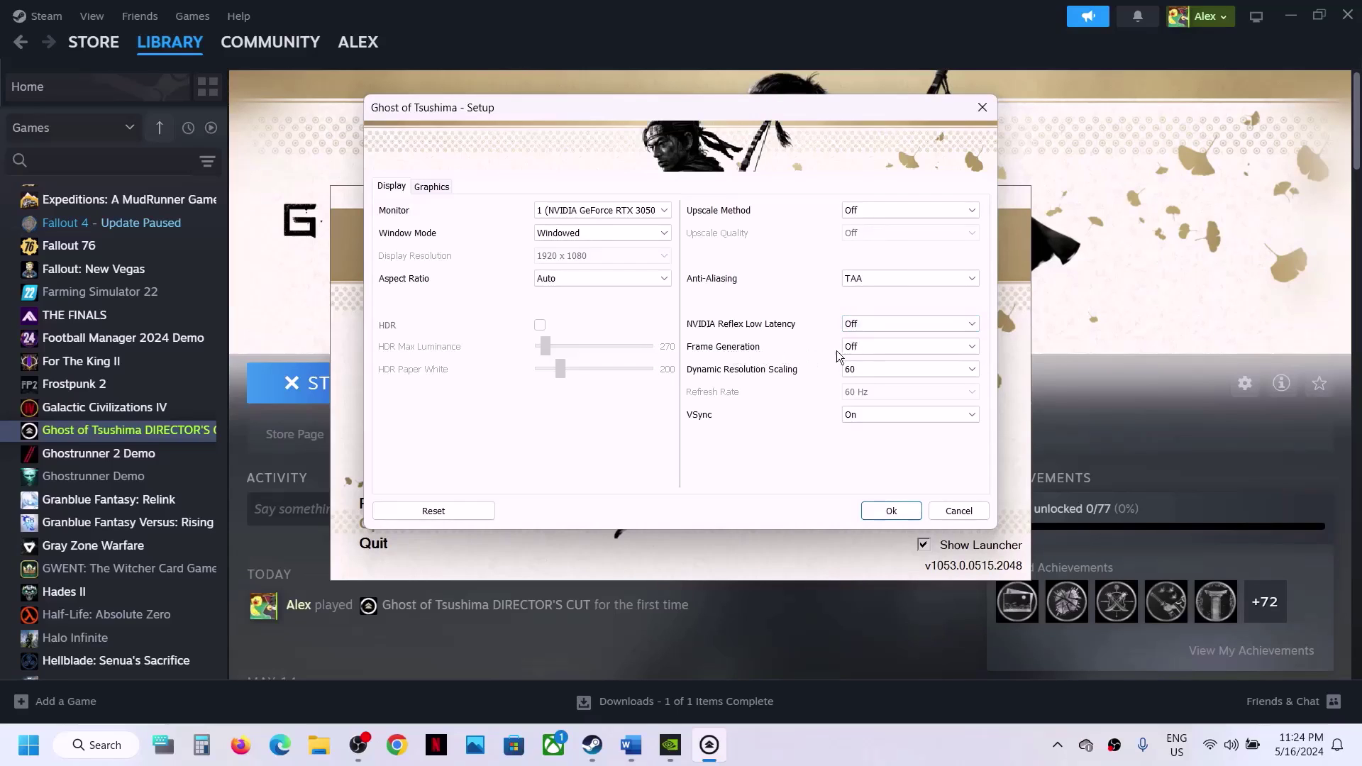
pyautogui.click(869, 347)
pyautogui.click(859, 365)
pyautogui.click(883, 511)
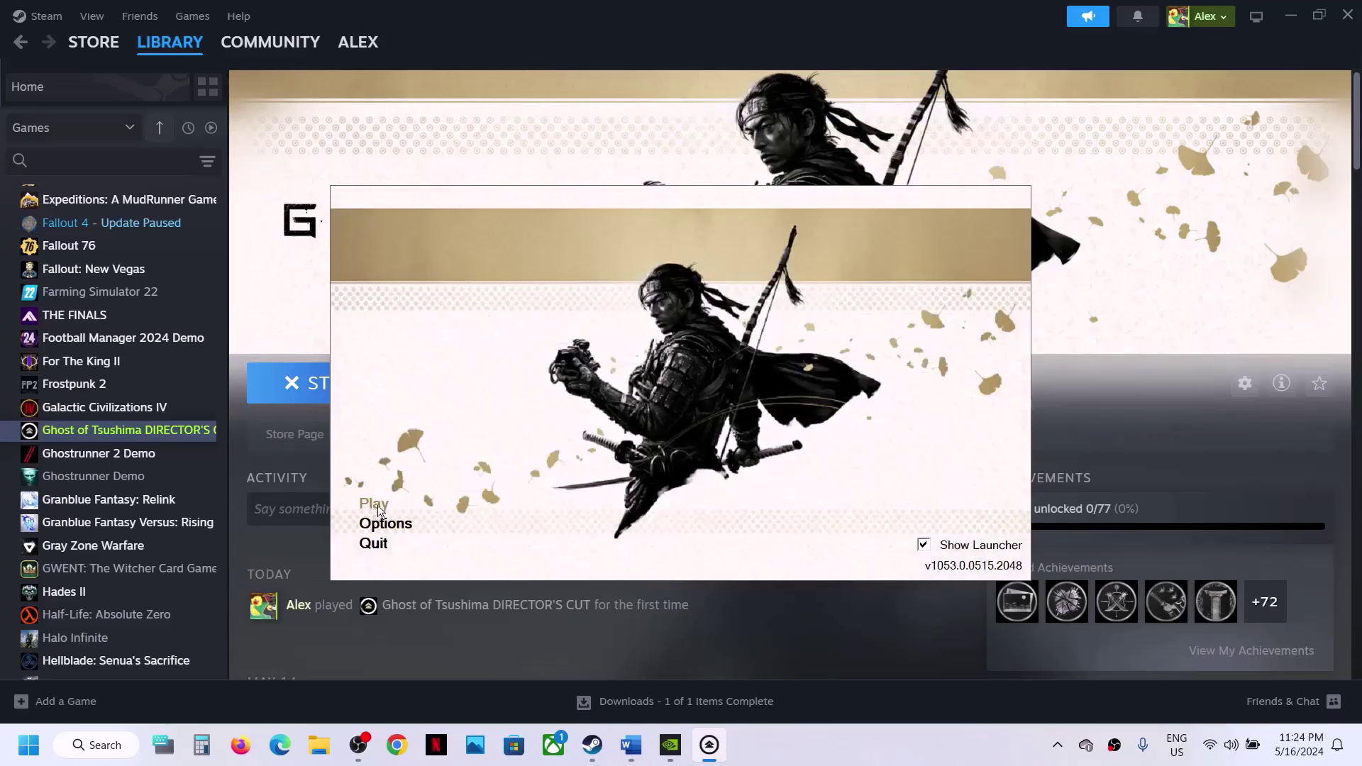
# Close the game launcher and copy the --launcher option from the troubleshooting guide
pyautogui.click(374, 543)
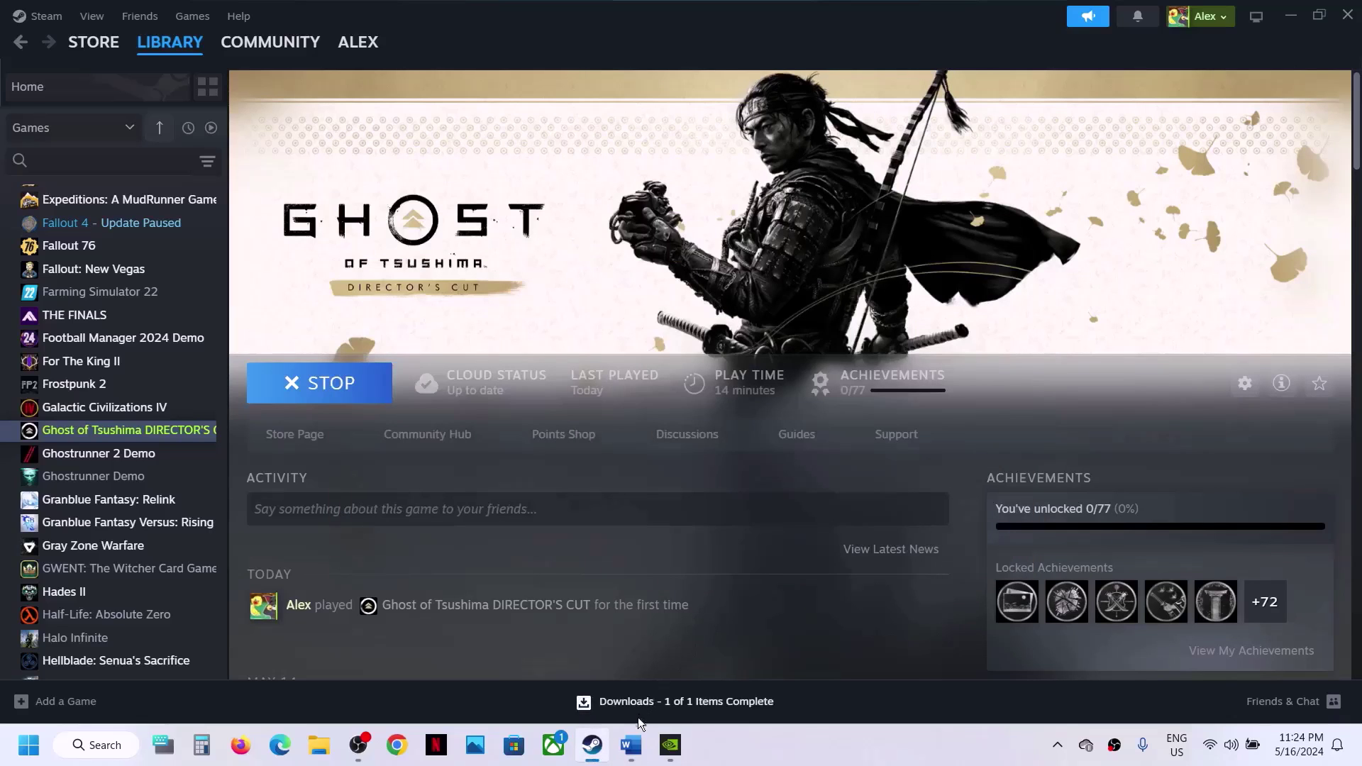
pyautogui.click(630, 745)
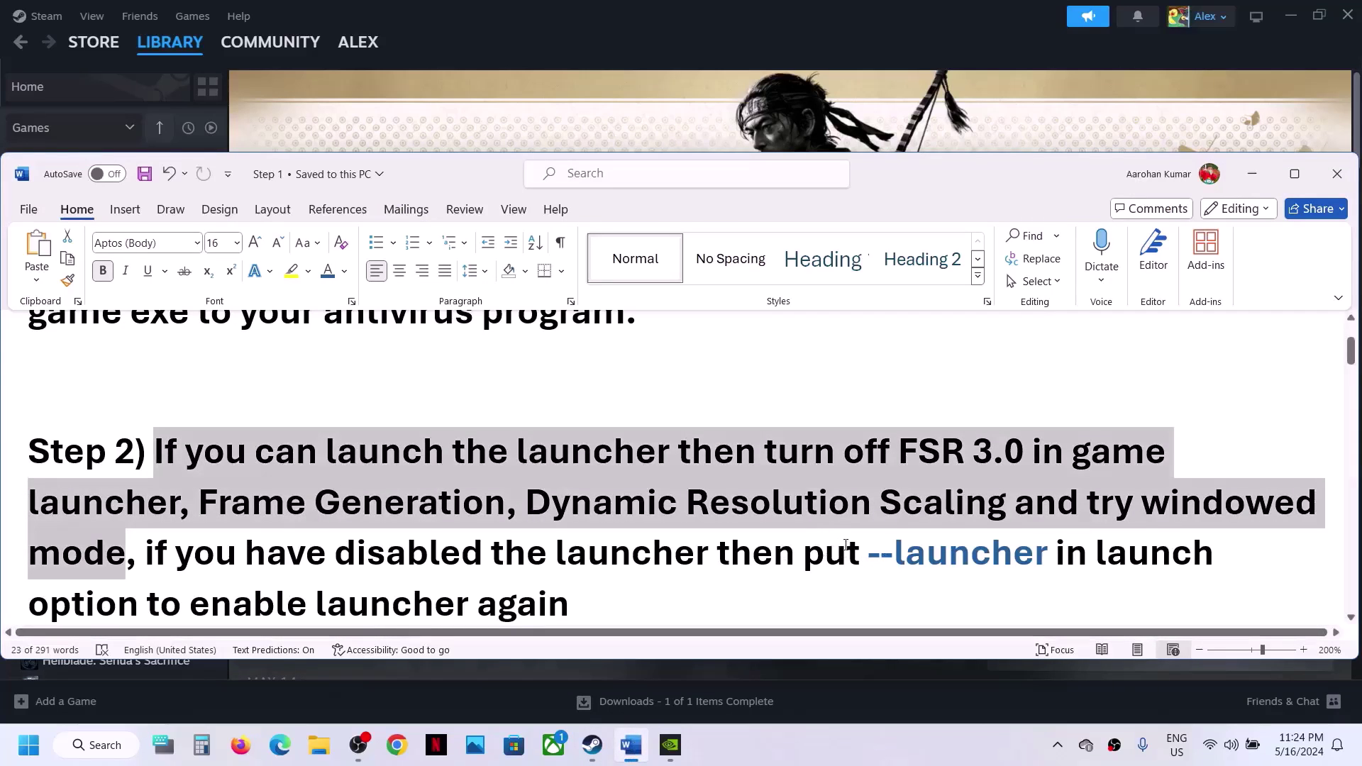
pyautogui.click(357, 554)
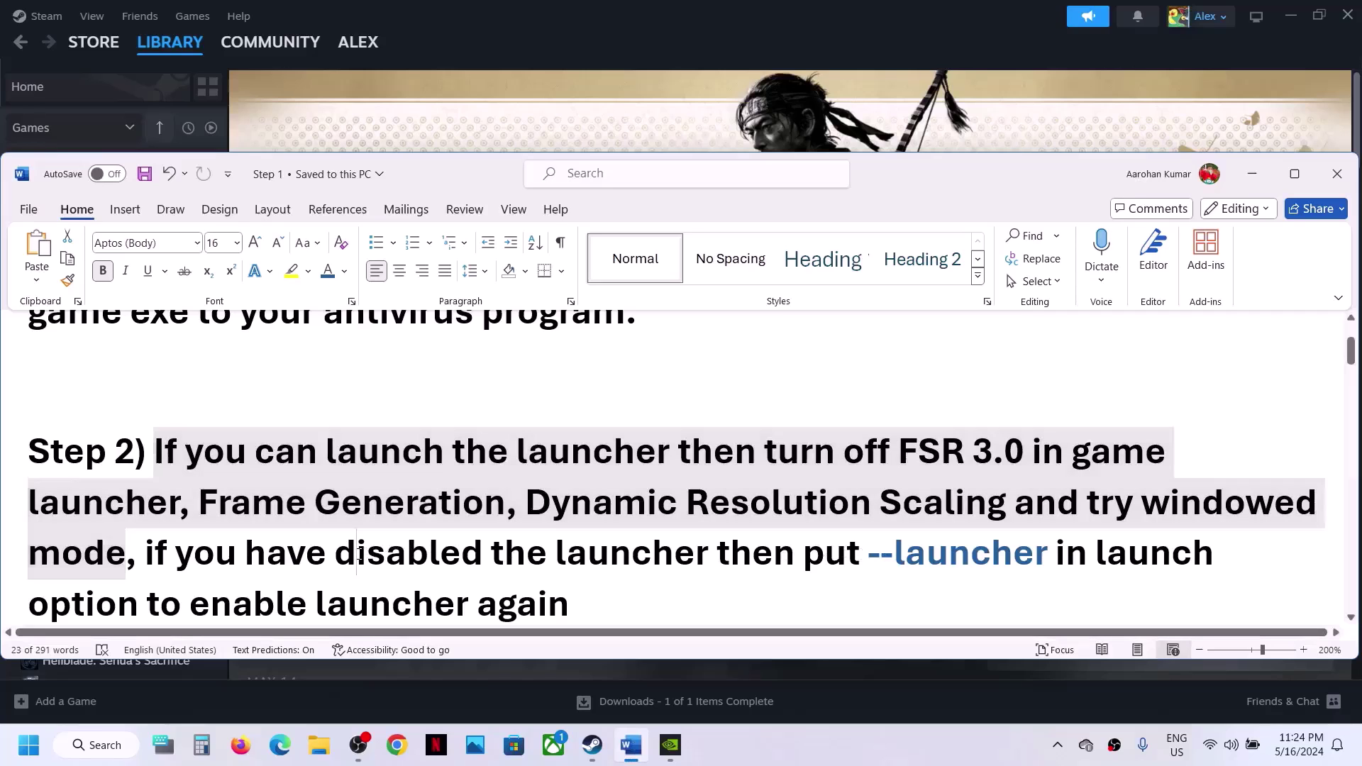
pyautogui.moveTo(344, 557); pyautogui.dragTo(714, 557)
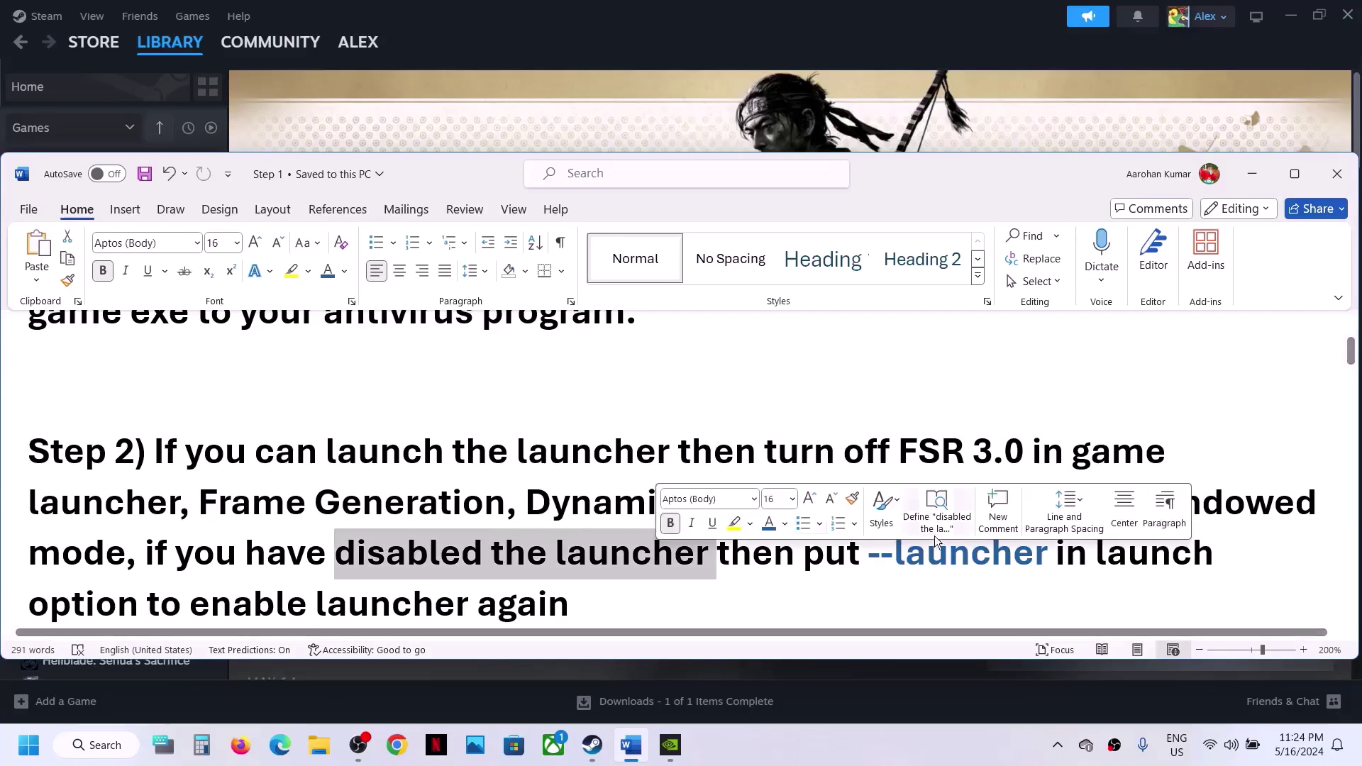
pyautogui.moveTo(872, 560); pyautogui.dragTo(955, 557)
pyautogui.hotkey('ctrl', 'c')
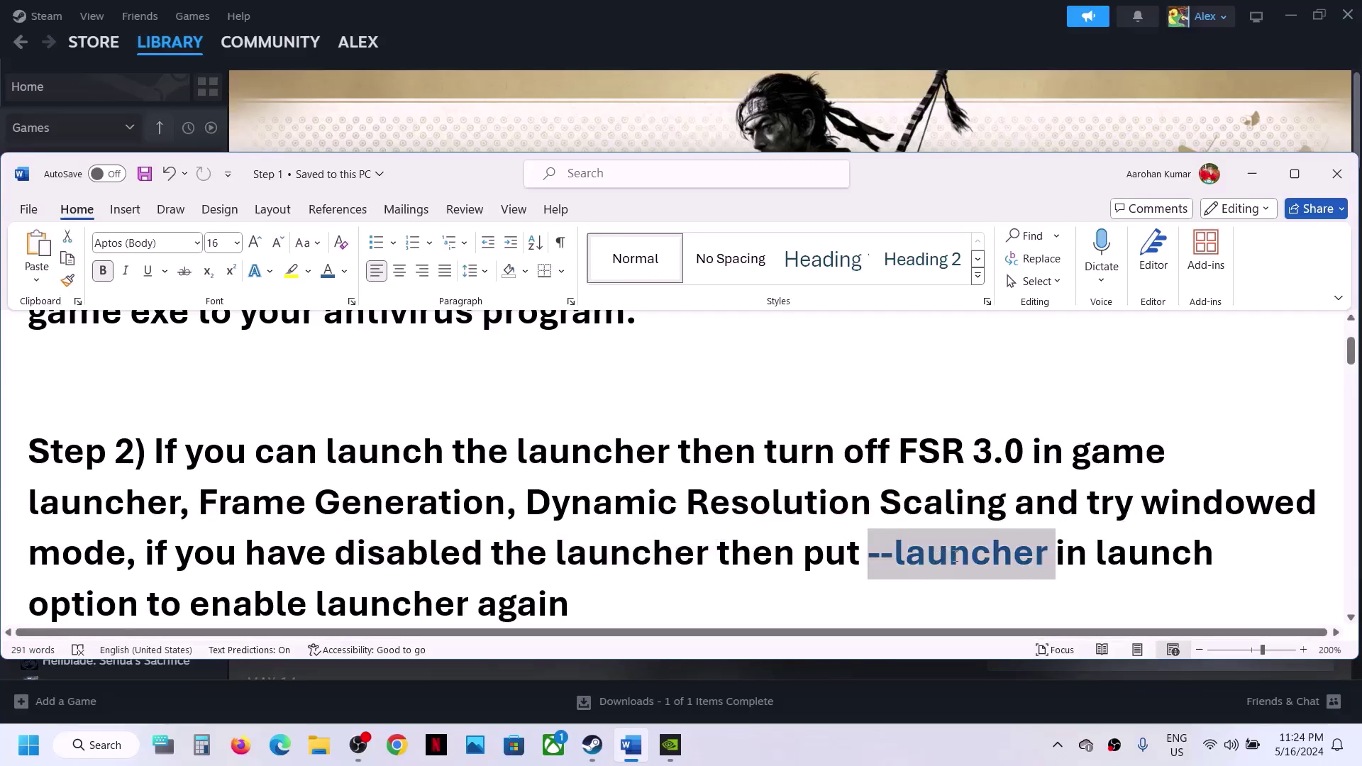
# Paste --launcher into Ghost of Tsushima's Steam launch options
pyautogui.click(618, 134)
pyautogui.rightClick(123, 430)
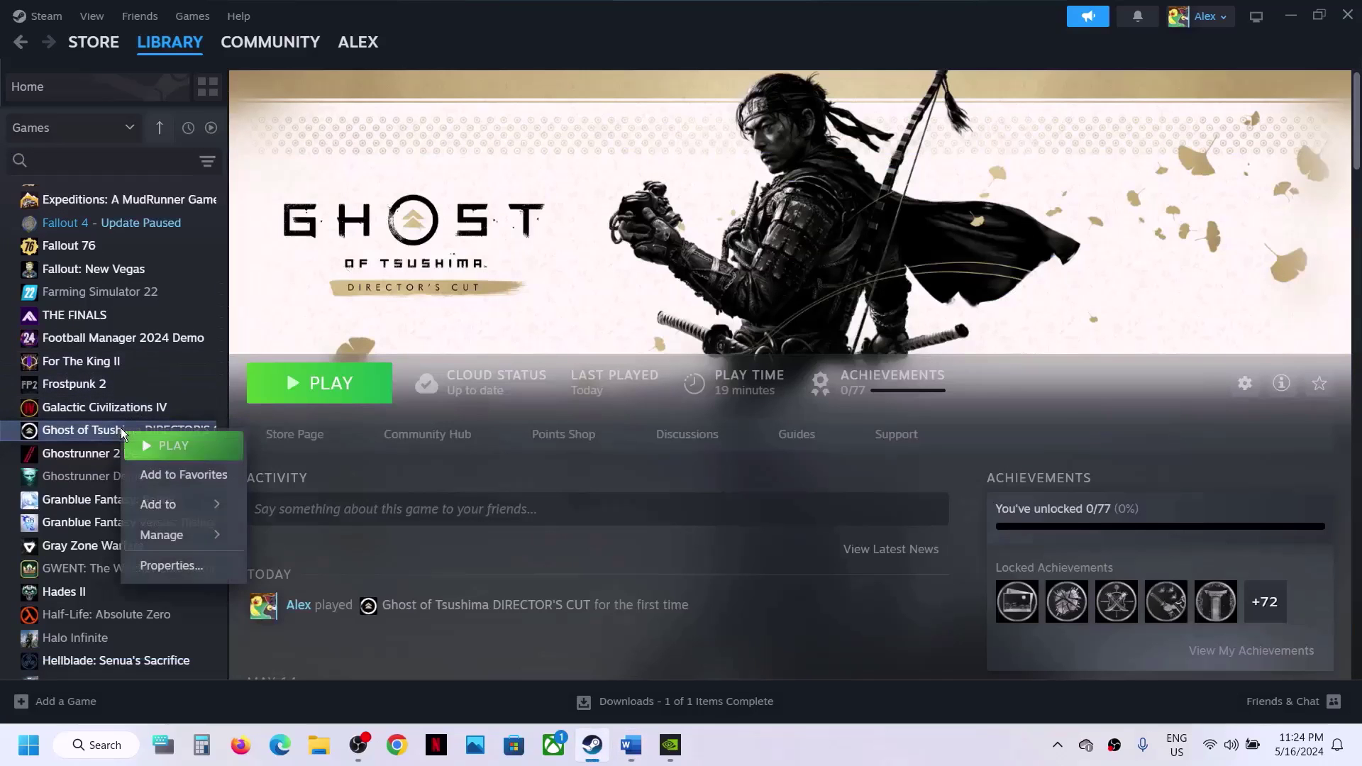
pyautogui.click(171, 565)
pyautogui.click(580, 469)
pyautogui.hotkey('ctrl', 'v')
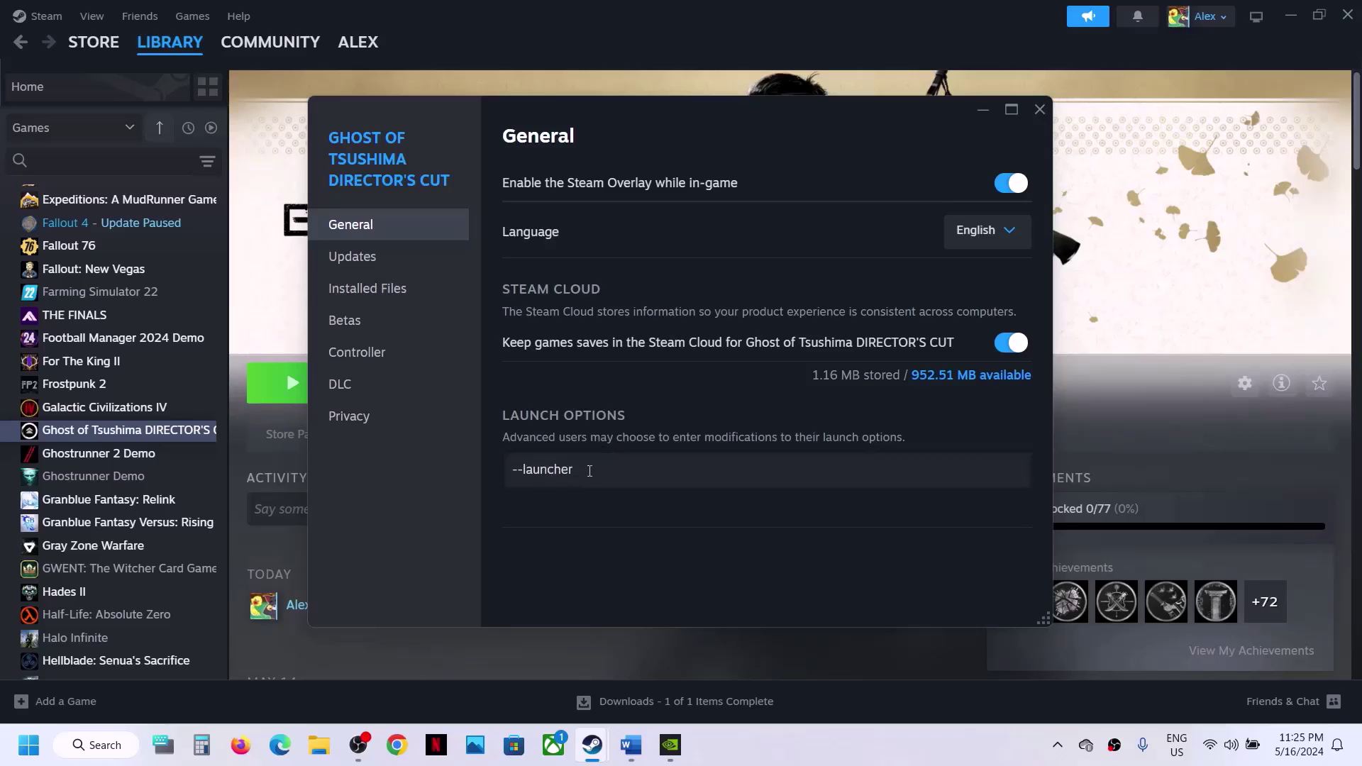
pyautogui.click(607, 526)
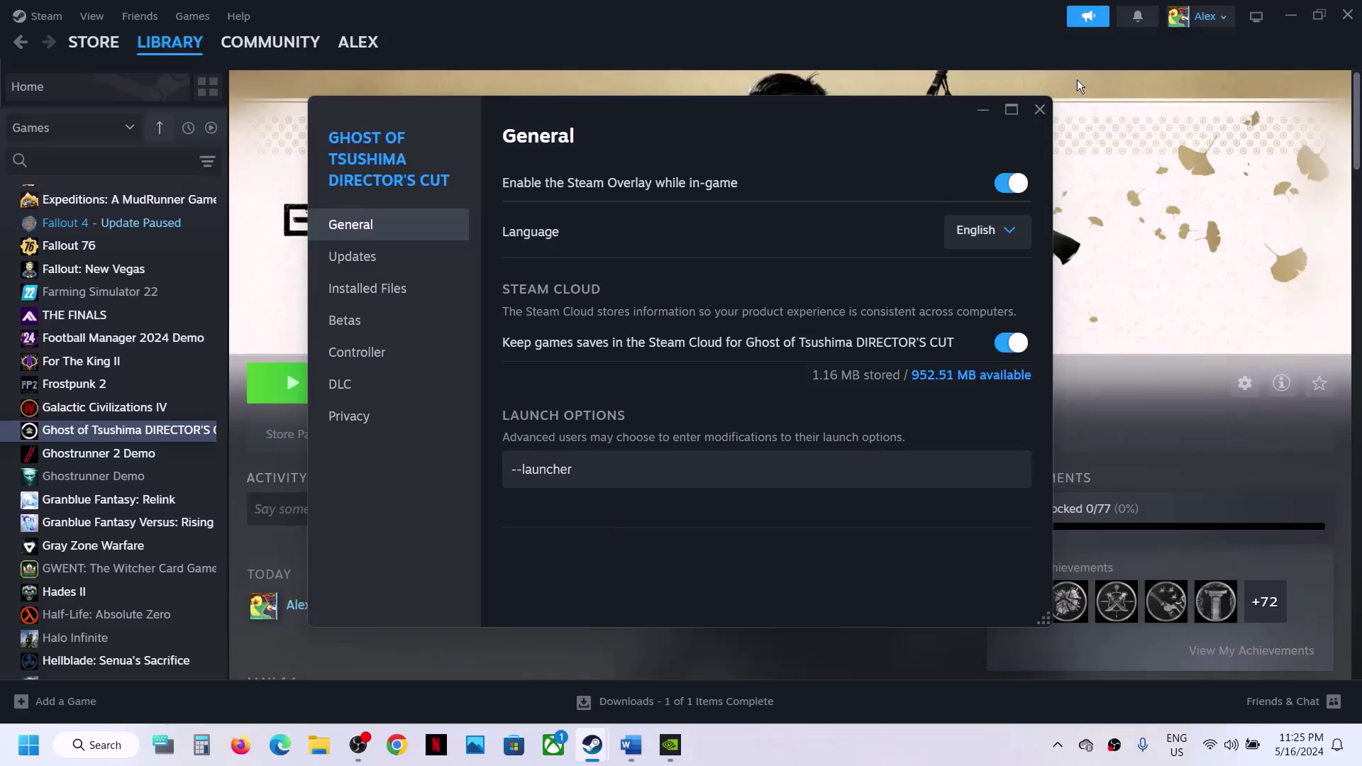
pyautogui.click(1038, 108)
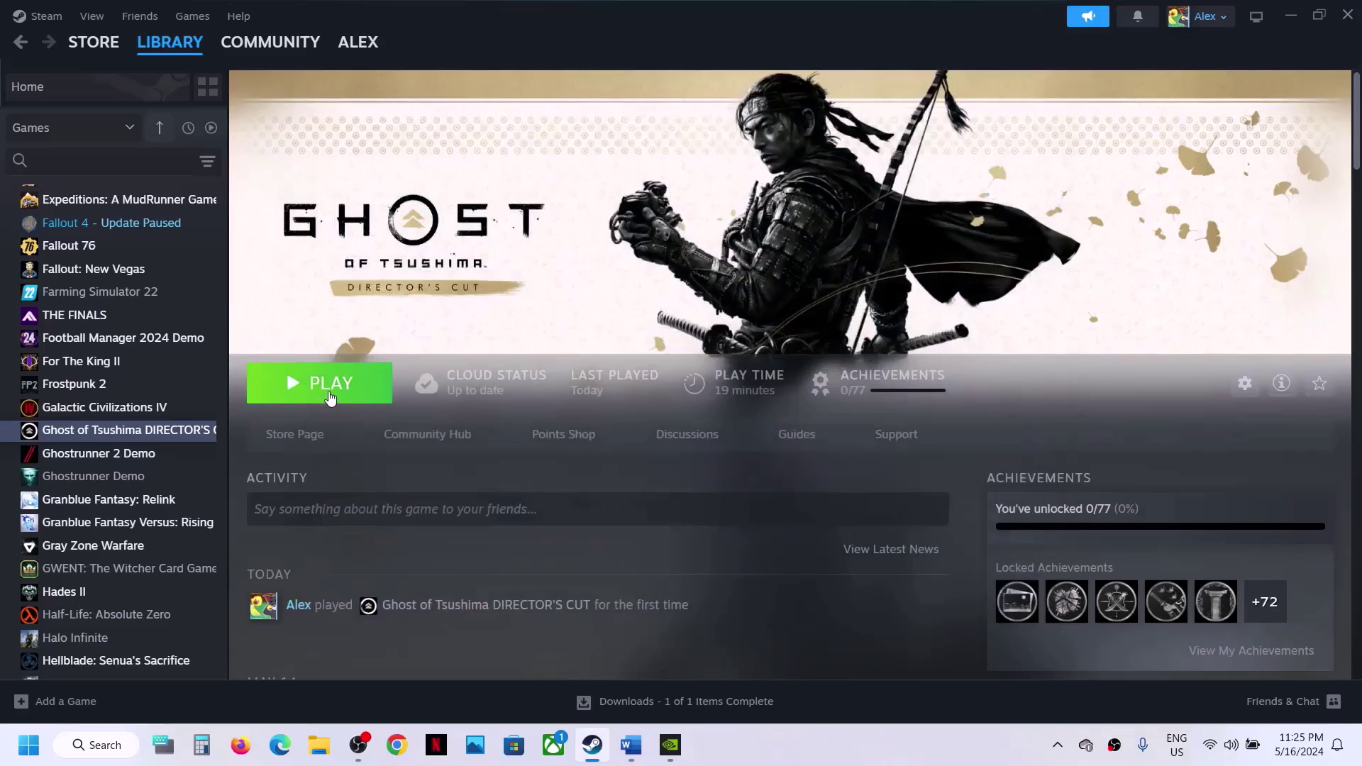
# Read the Step 2 and Step 3 instructions in the troubleshooting guide
pyautogui.click(639, 746)
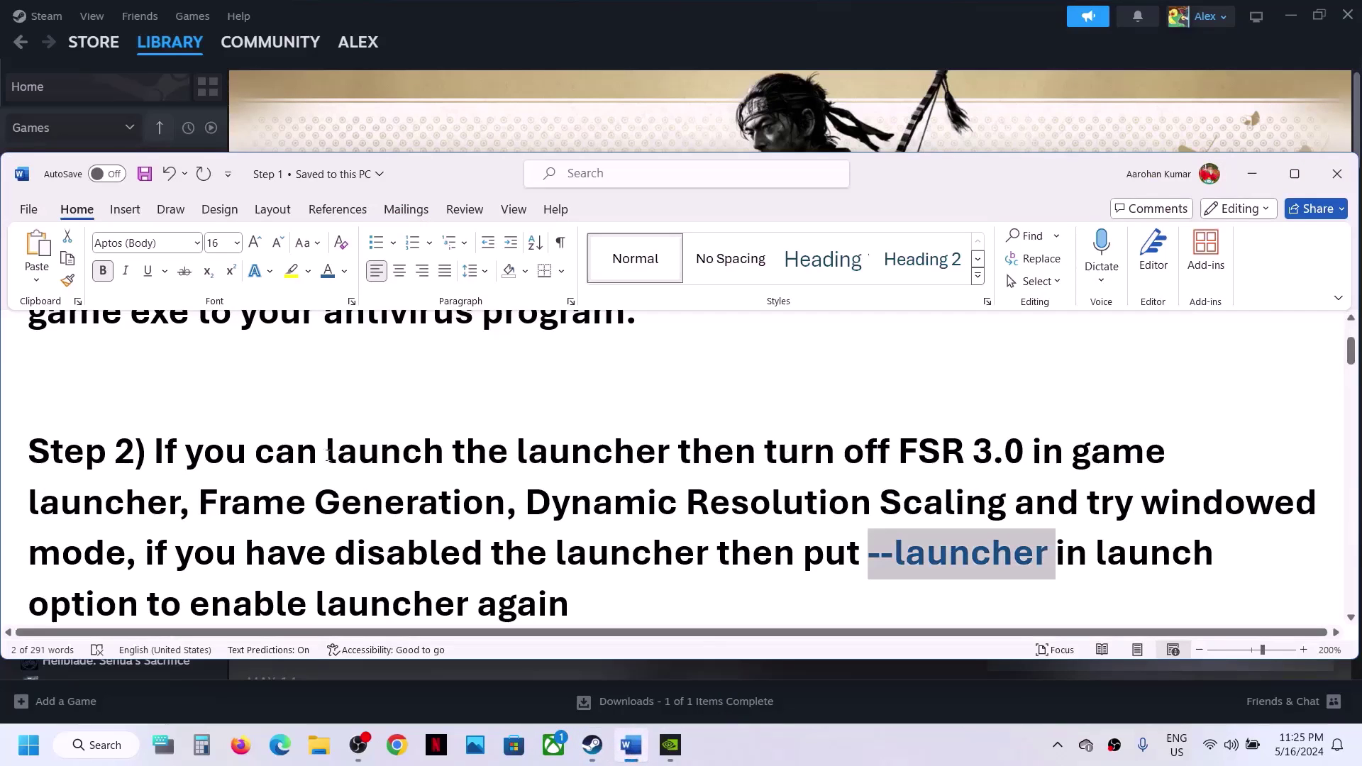
pyautogui.moveTo(270, 465); pyautogui.dragTo(546, 551)
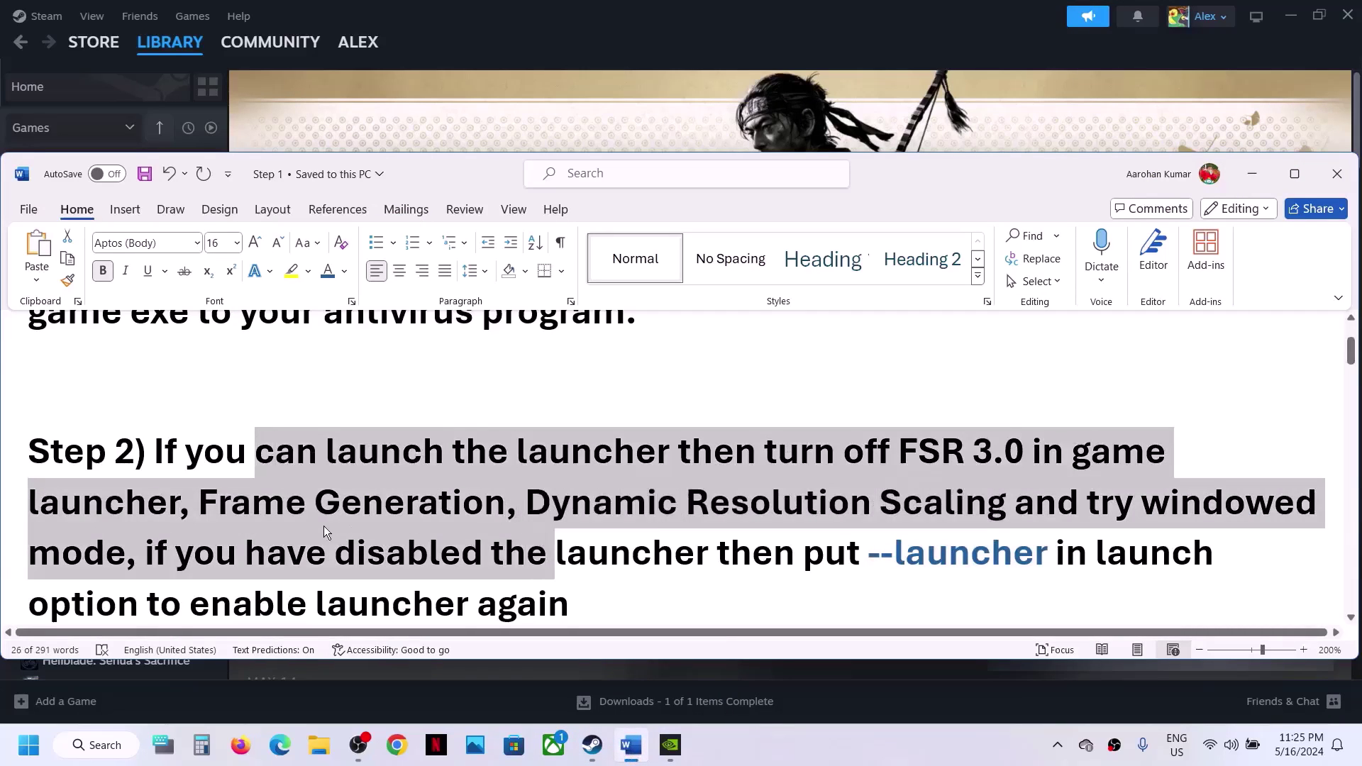
pyautogui.click(323, 526)
pyautogui.scroll(-5, 324, 526)
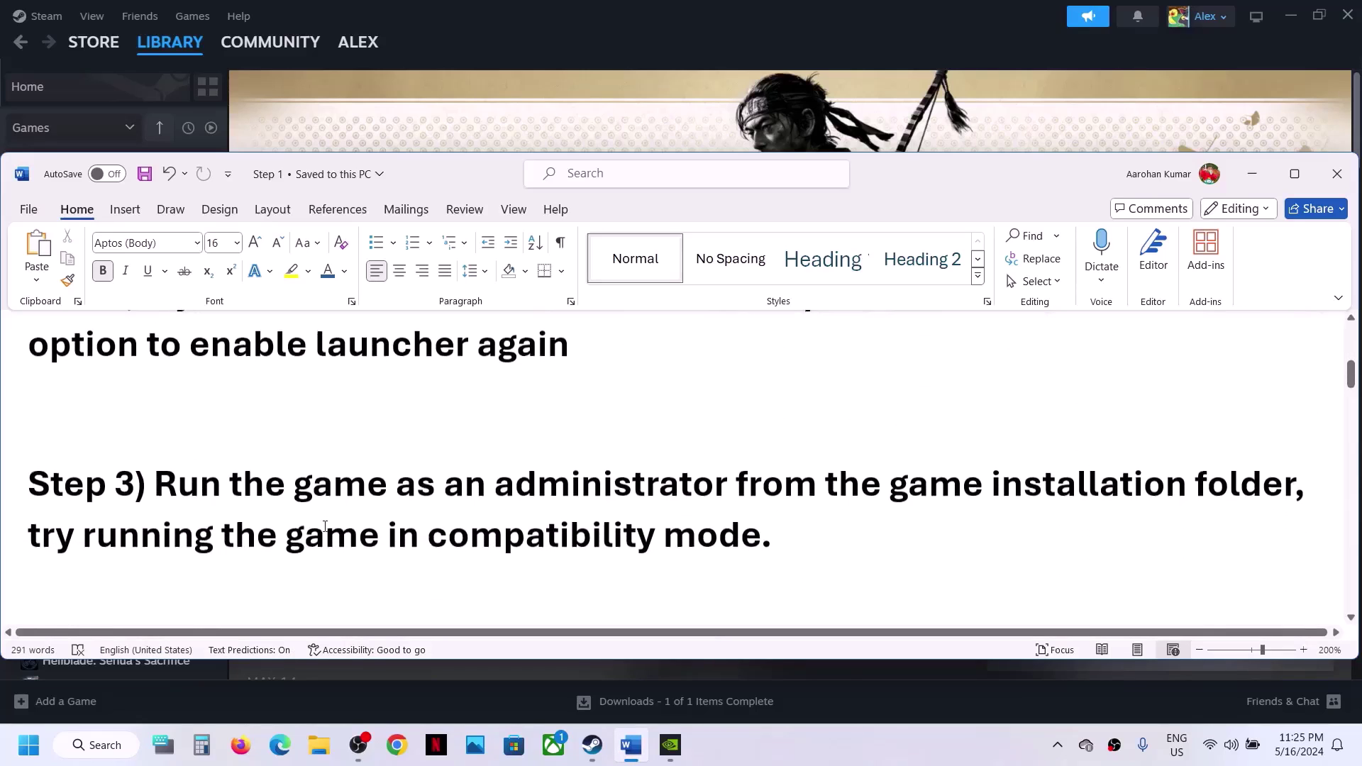
pyautogui.moveTo(160, 483); pyautogui.dragTo(656, 541)
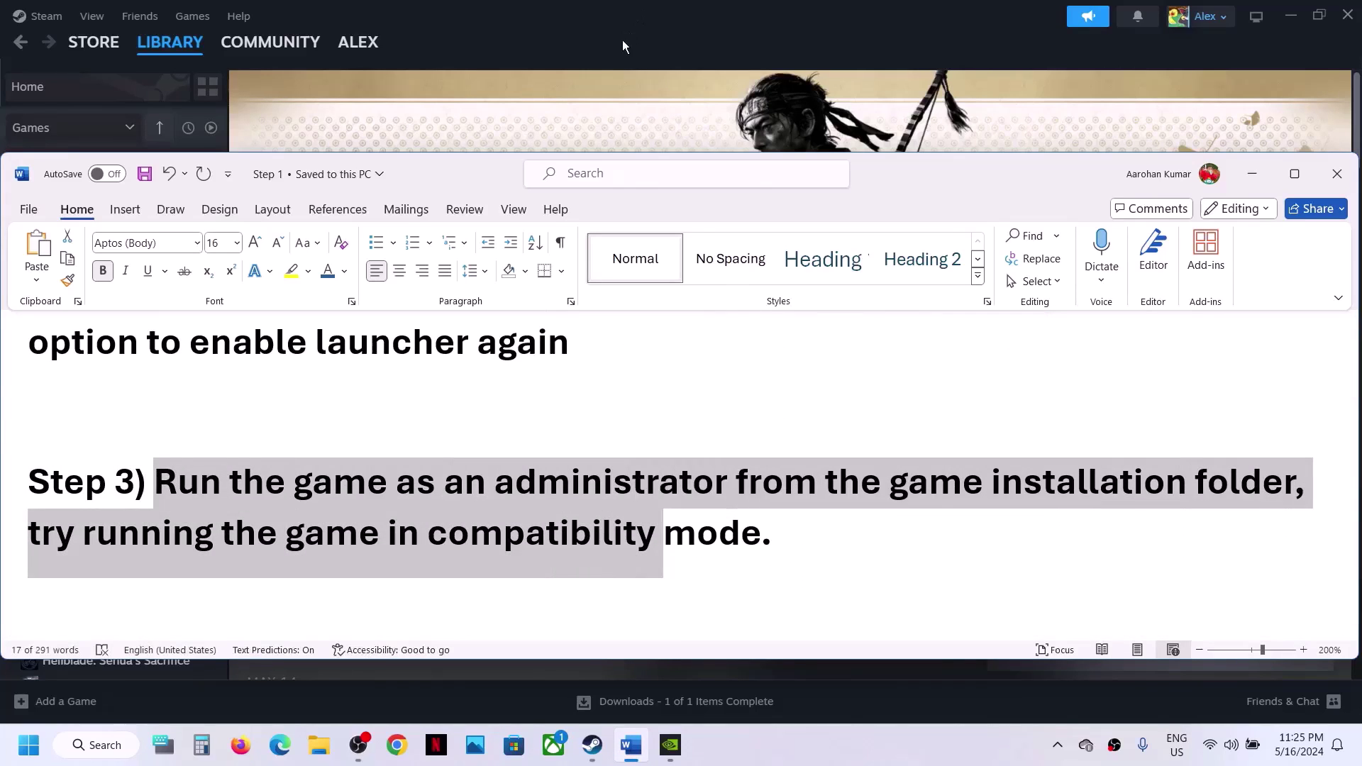
# Open Ghost of Tsushima's local files via Manage > Browse local files in Steam
pyautogui.click(620, 41)
pyautogui.rightClick(80, 433)
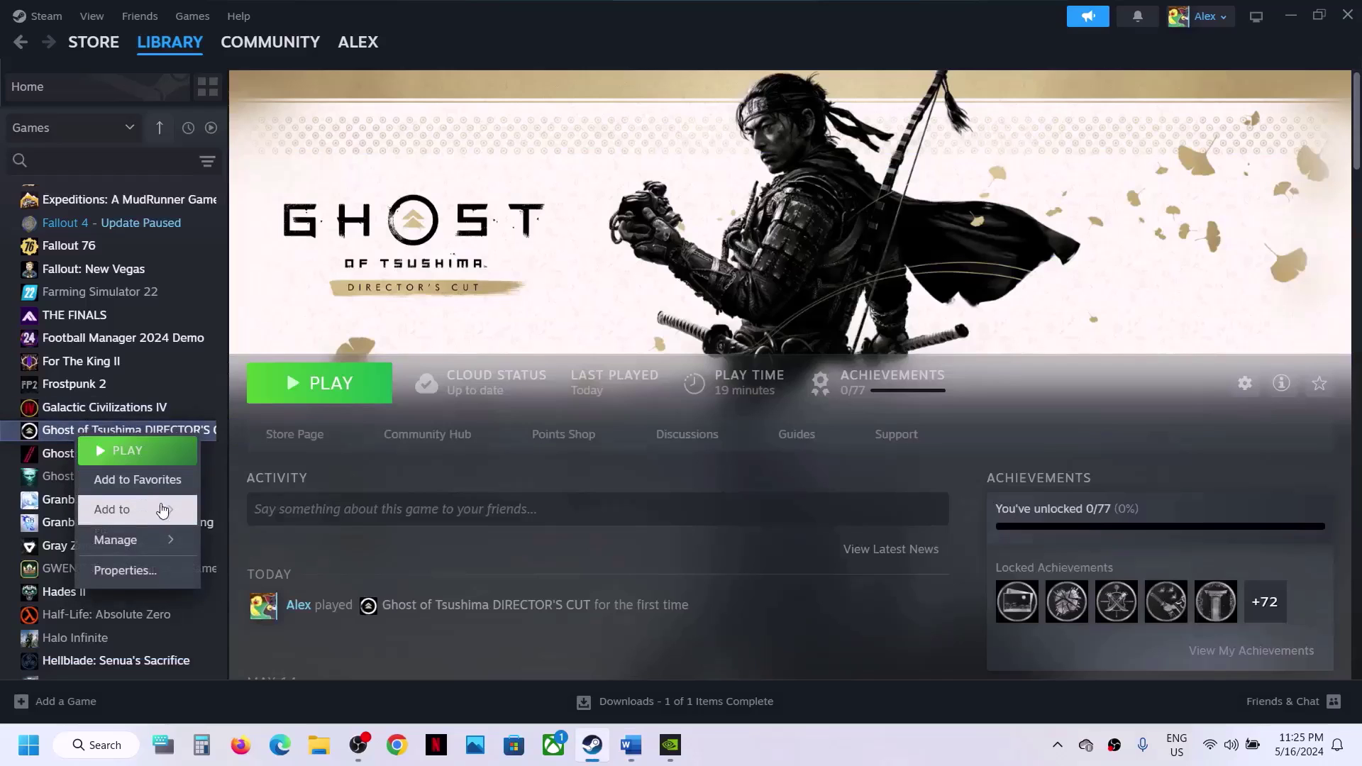
pyautogui.moveTo(142, 540)
pyautogui.click(277, 574)
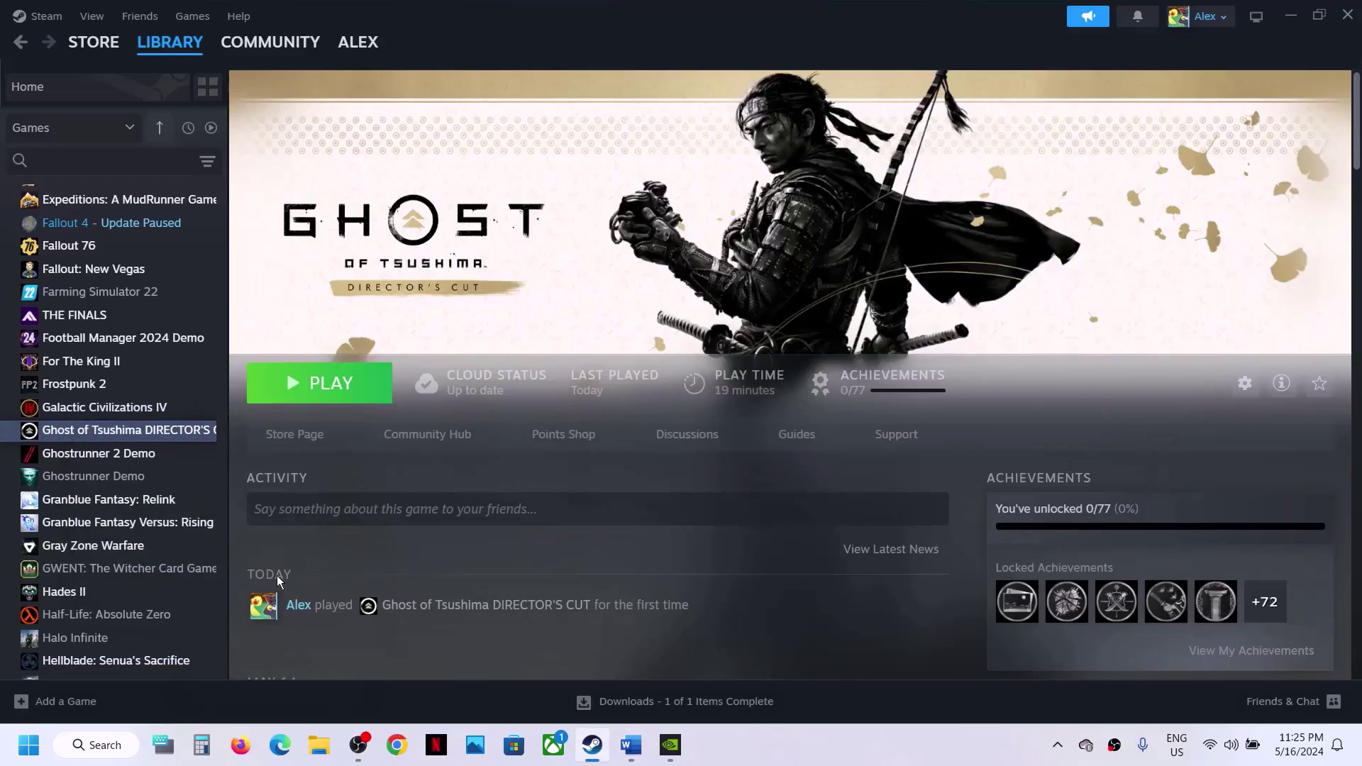
# Enable Windows 8 compatibility mode in GhostOfTsushima's Properties Compatibility tab, then Apply and OK
pyautogui.scroll(-4, 325, 327)
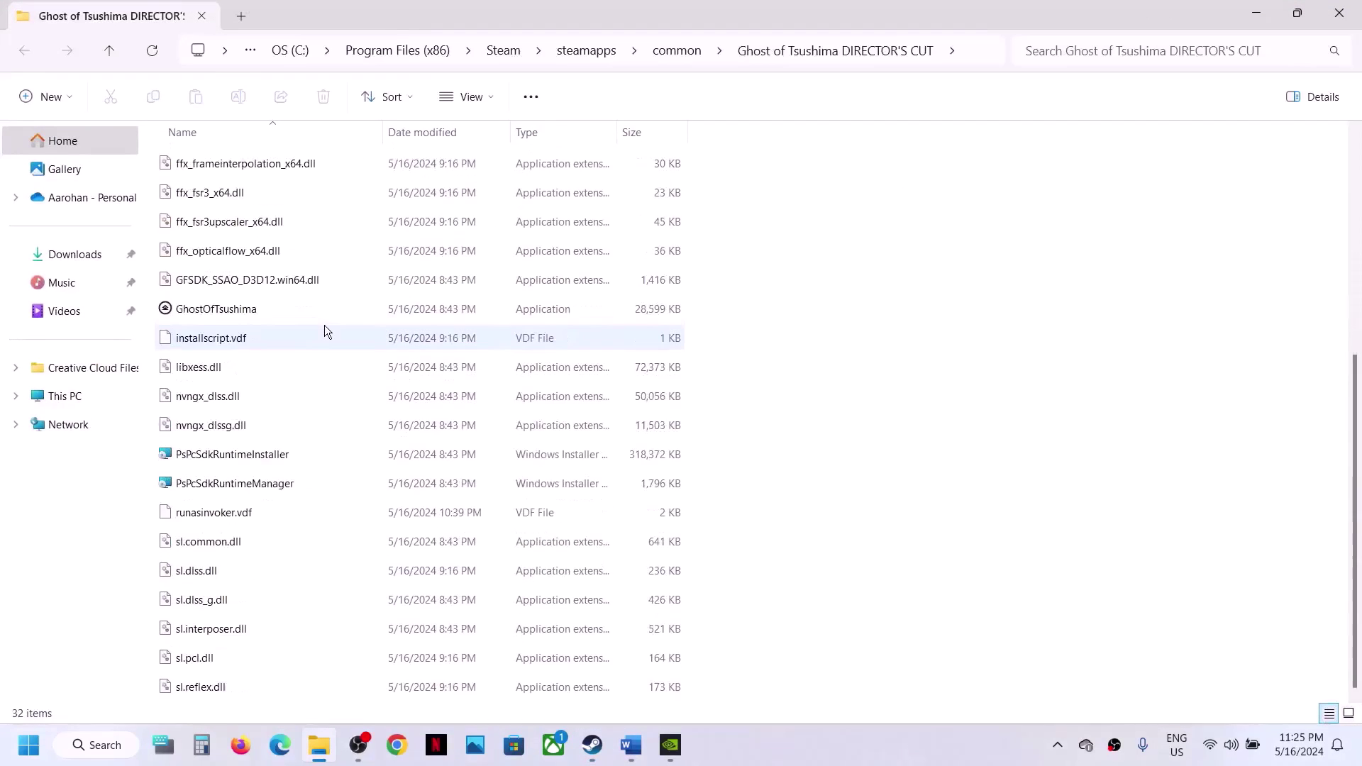
pyautogui.click(220, 286)
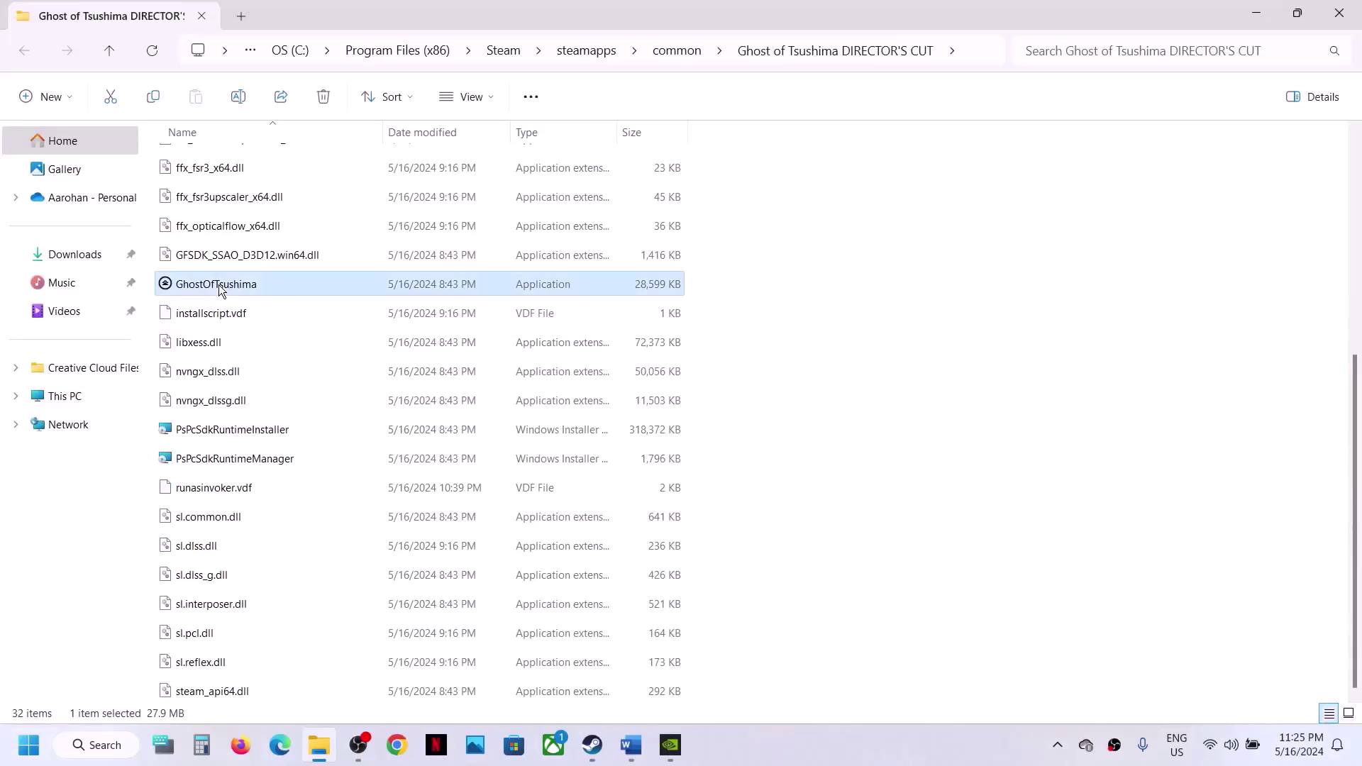
pyautogui.rightClick(272, 283)
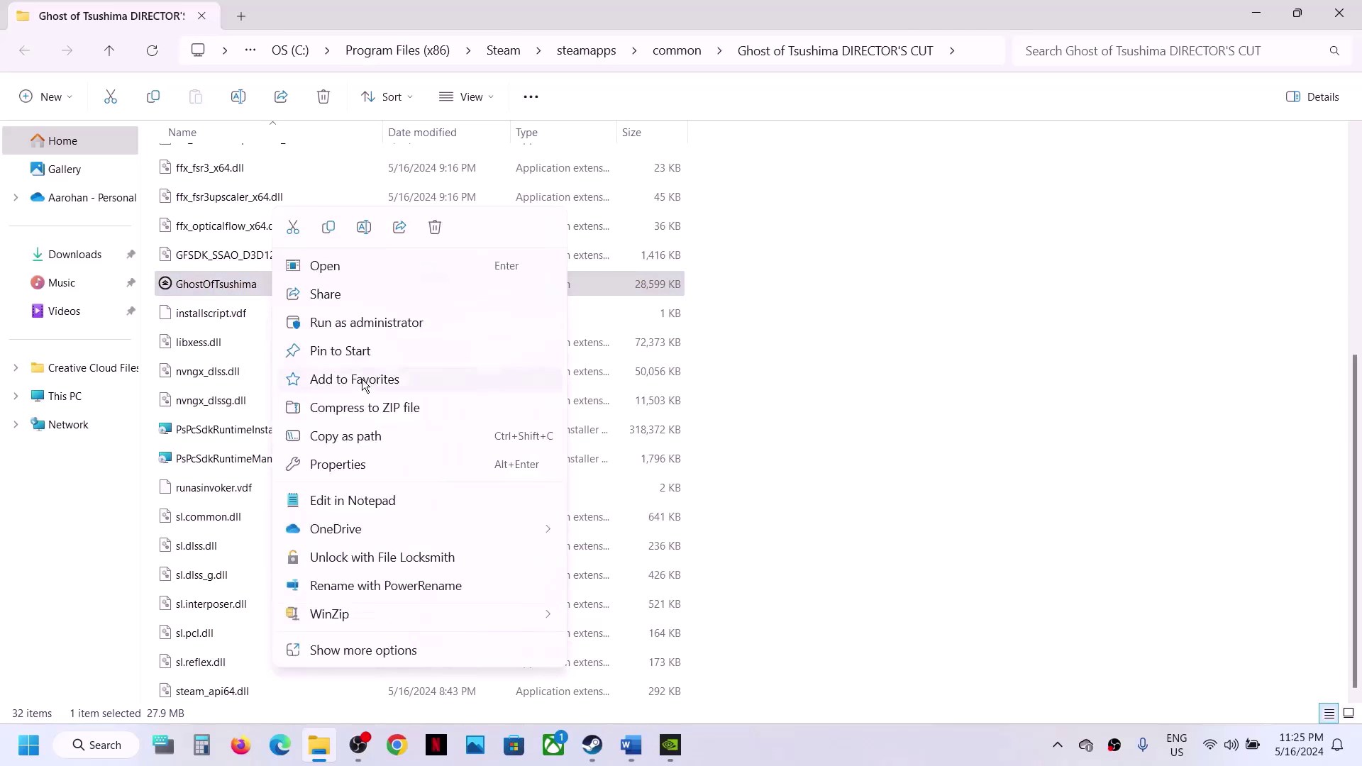
pyautogui.click(347, 466)
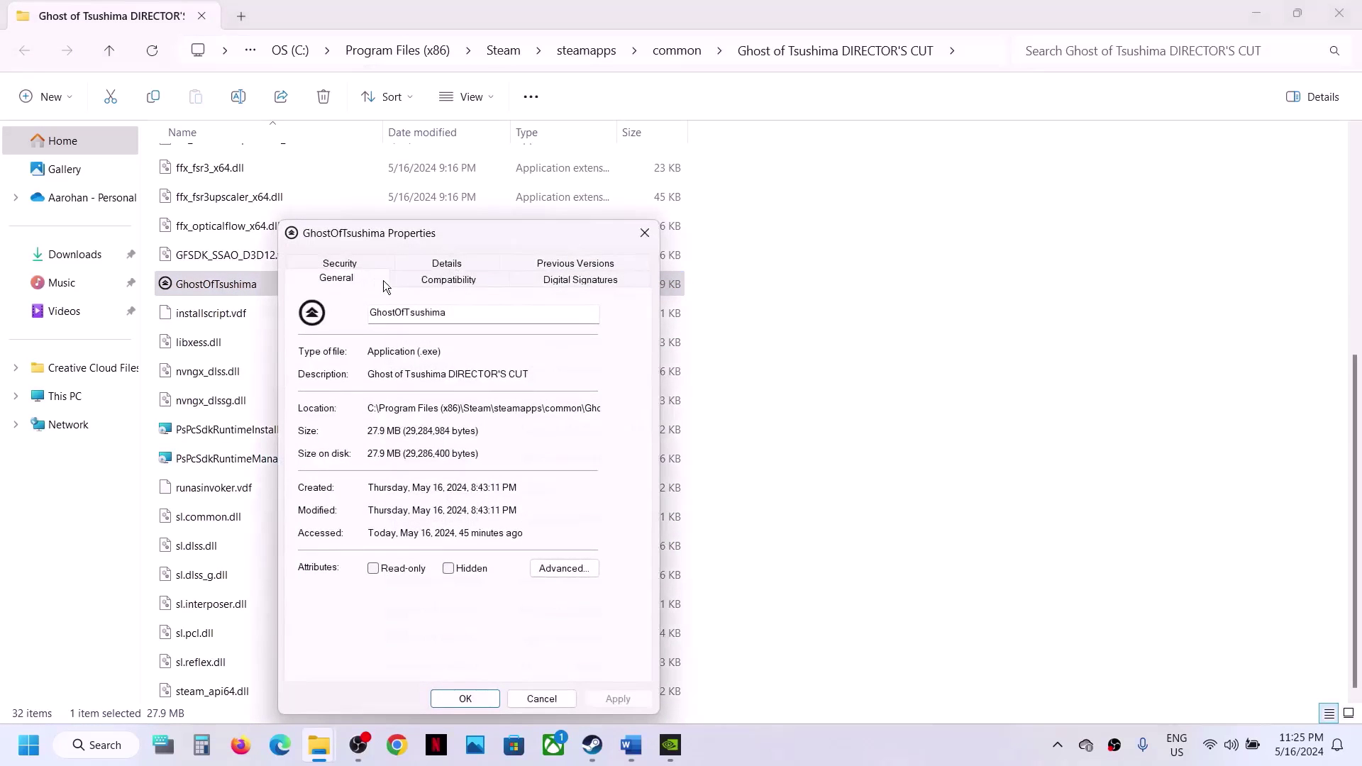
pyautogui.click(432, 284)
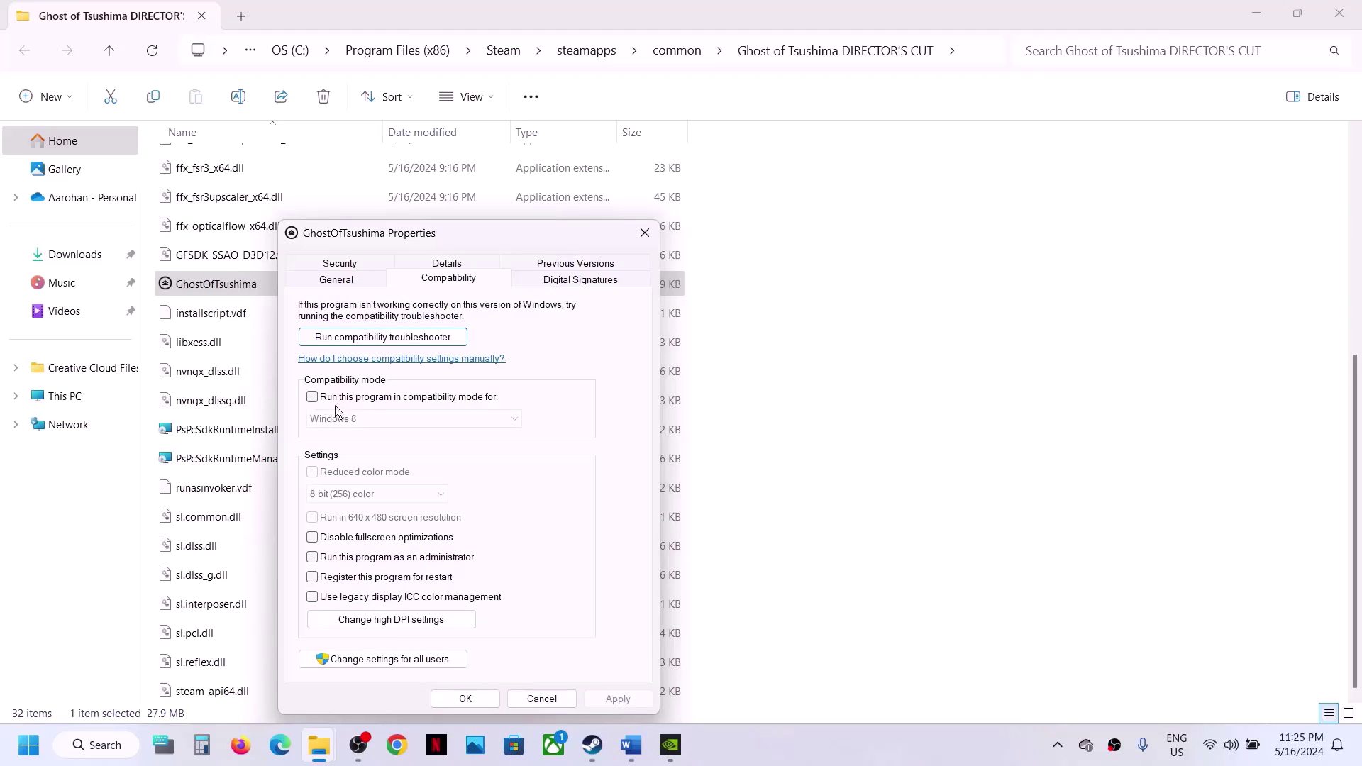
pyautogui.click(313, 396)
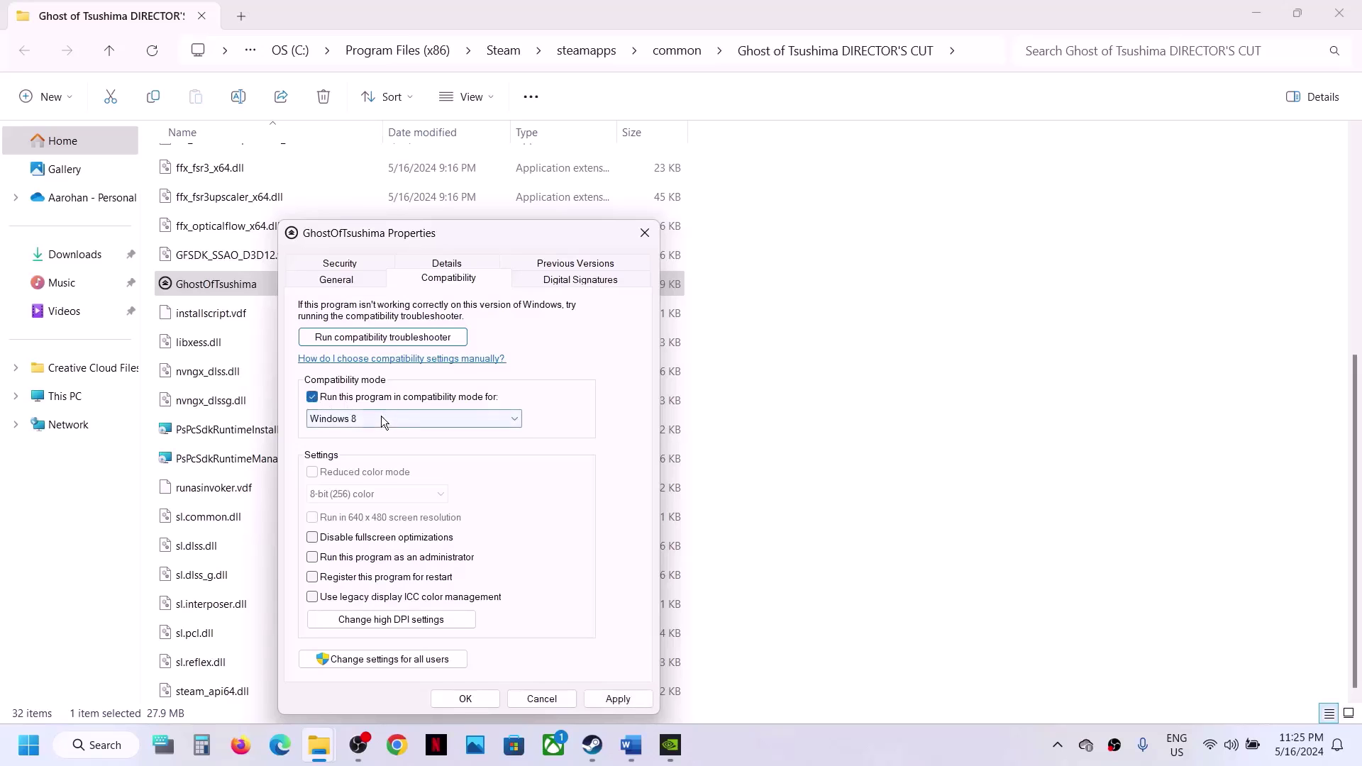
pyautogui.click(381, 417)
pyautogui.click(359, 478)
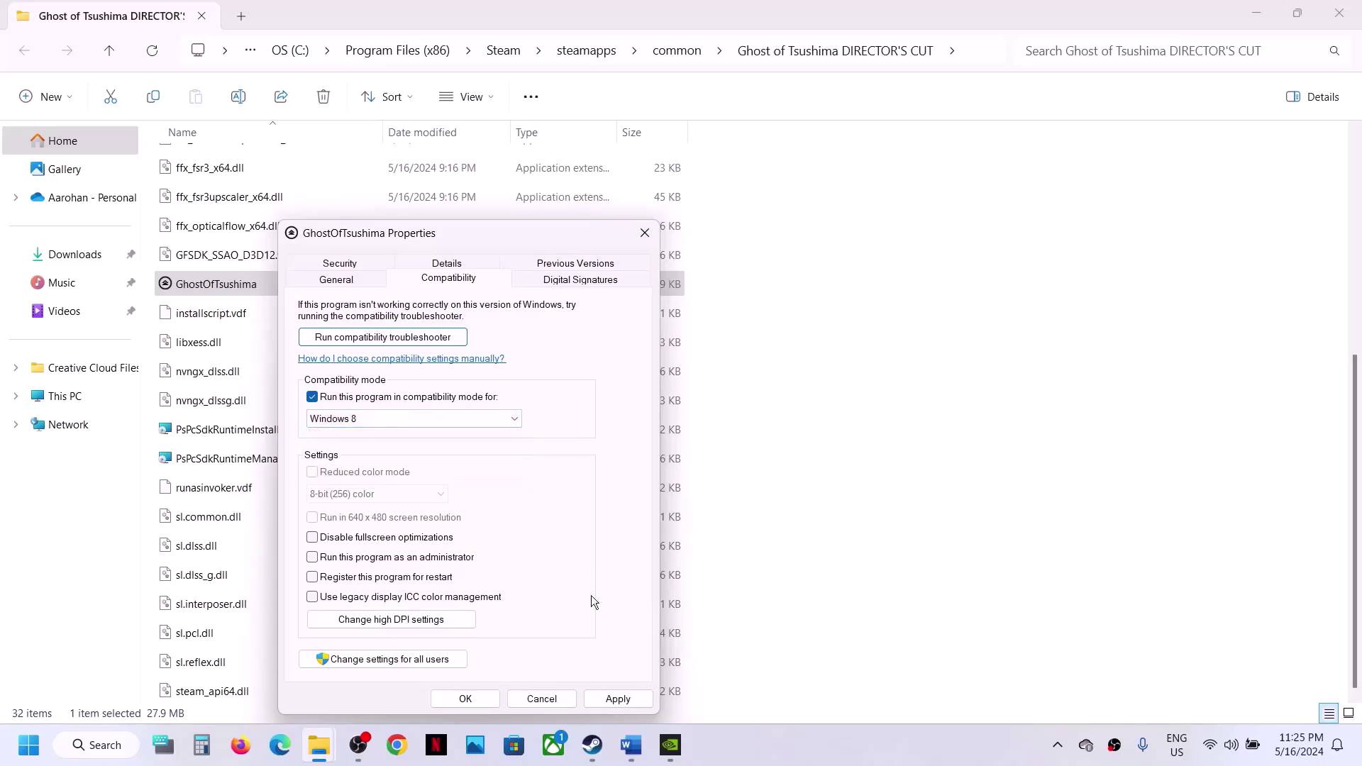
pyautogui.click(617, 698)
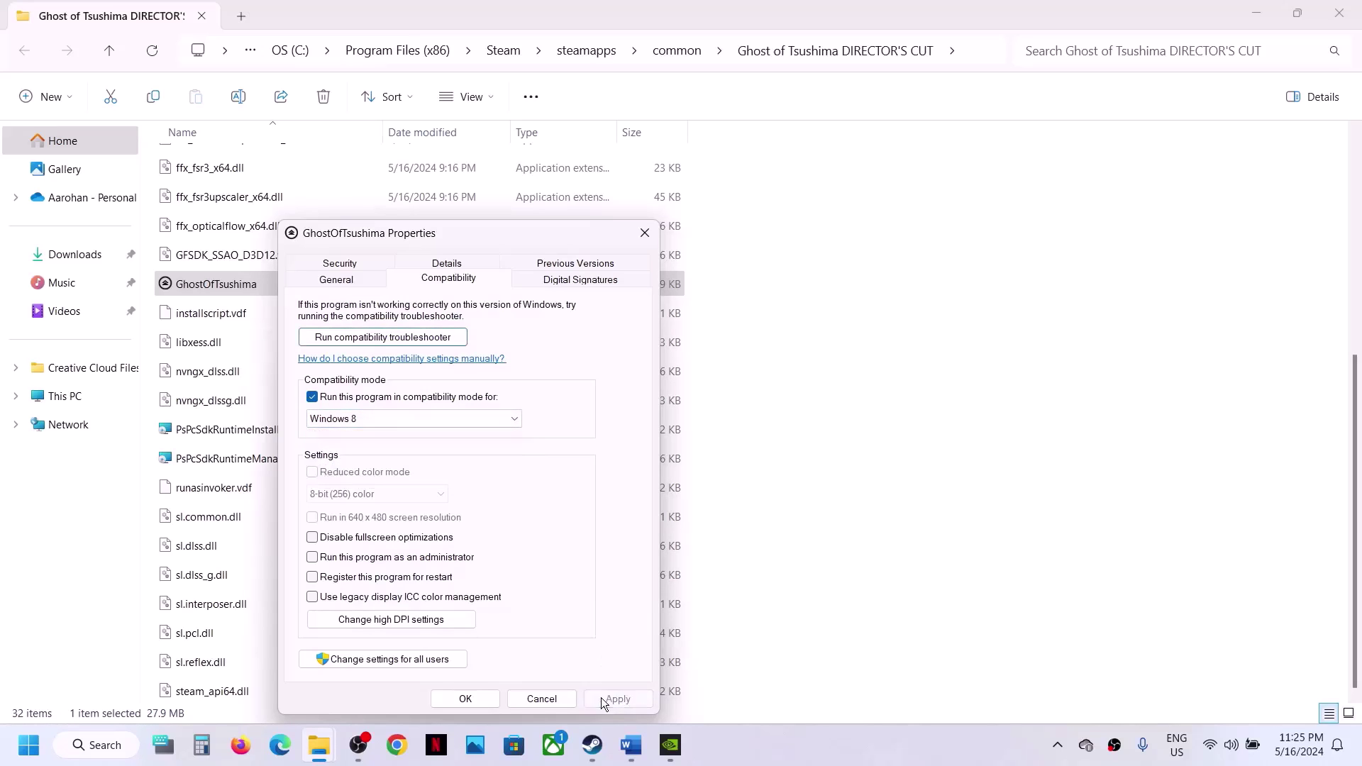
pyautogui.click(464, 698)
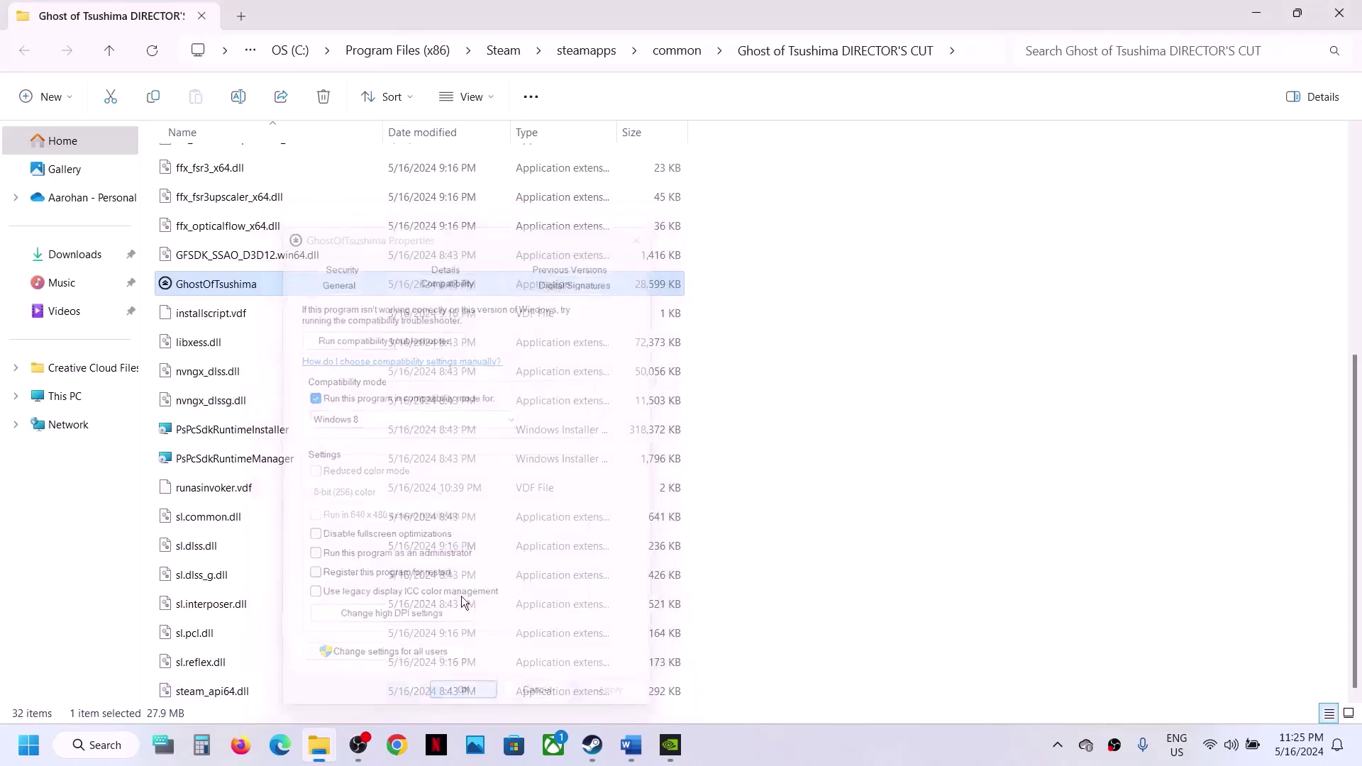
# Disable fullscreen optimizations in the game executable's compatibility properties
pyautogui.rightClick(268, 284)
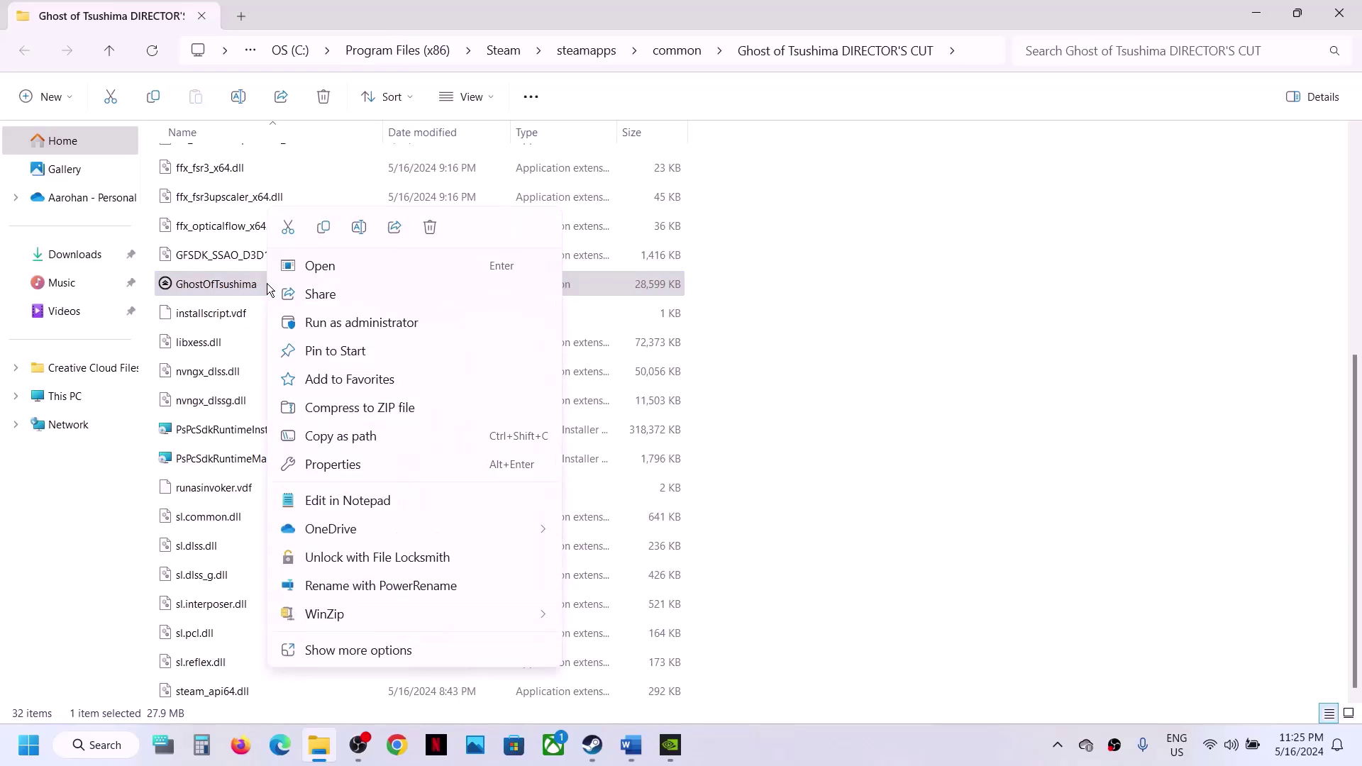
pyautogui.click(359, 472)
pyautogui.click(437, 283)
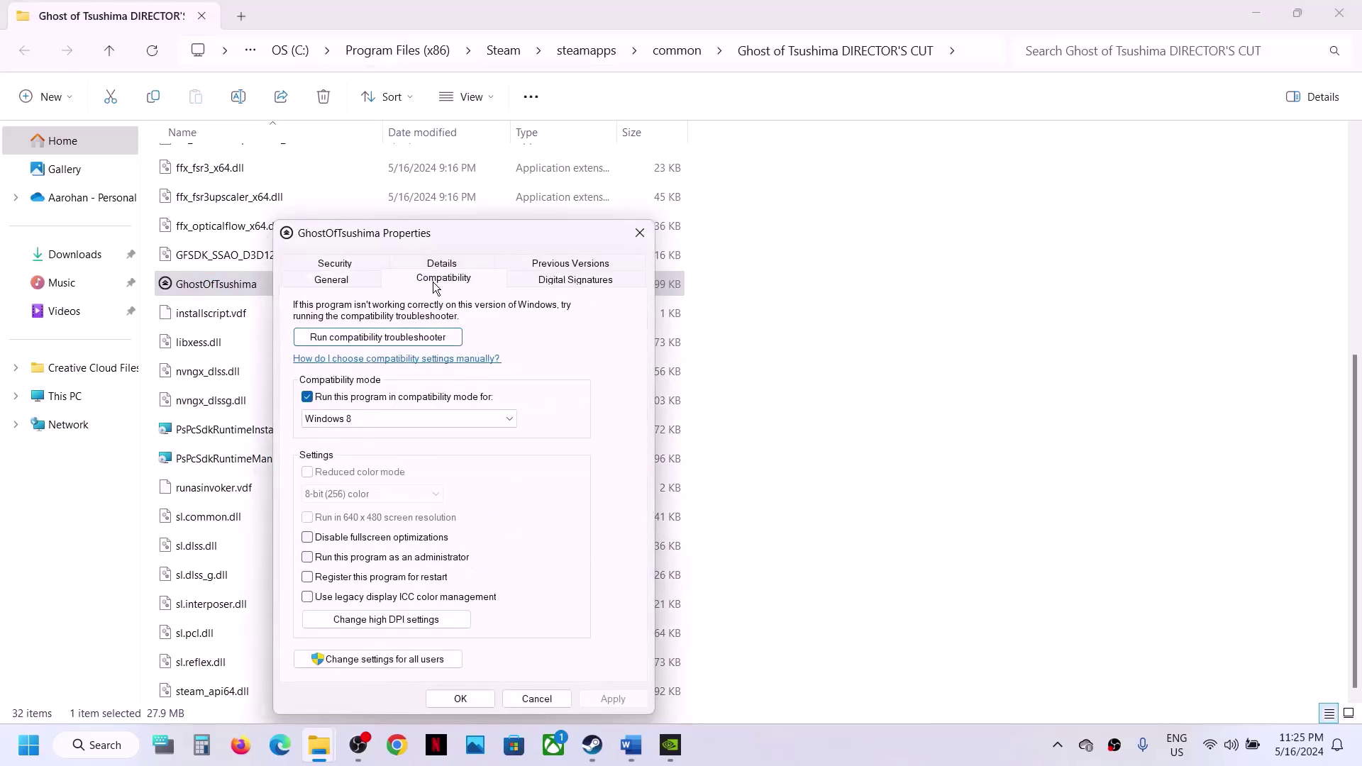
pyautogui.click(308, 538)
pyautogui.click(599, 702)
pyautogui.click(476, 697)
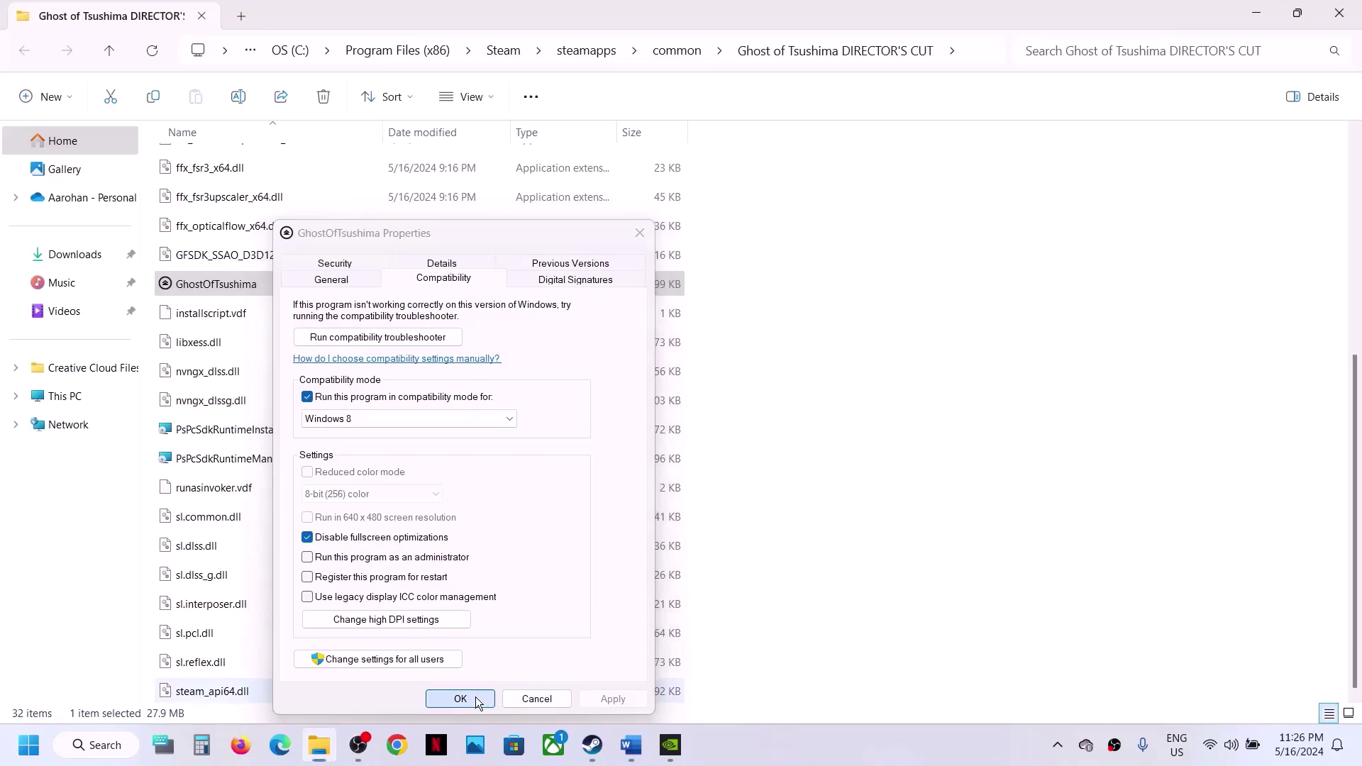
# Set the game executable's compatibility mode to Windows 7
pyautogui.rightClick(265, 284)
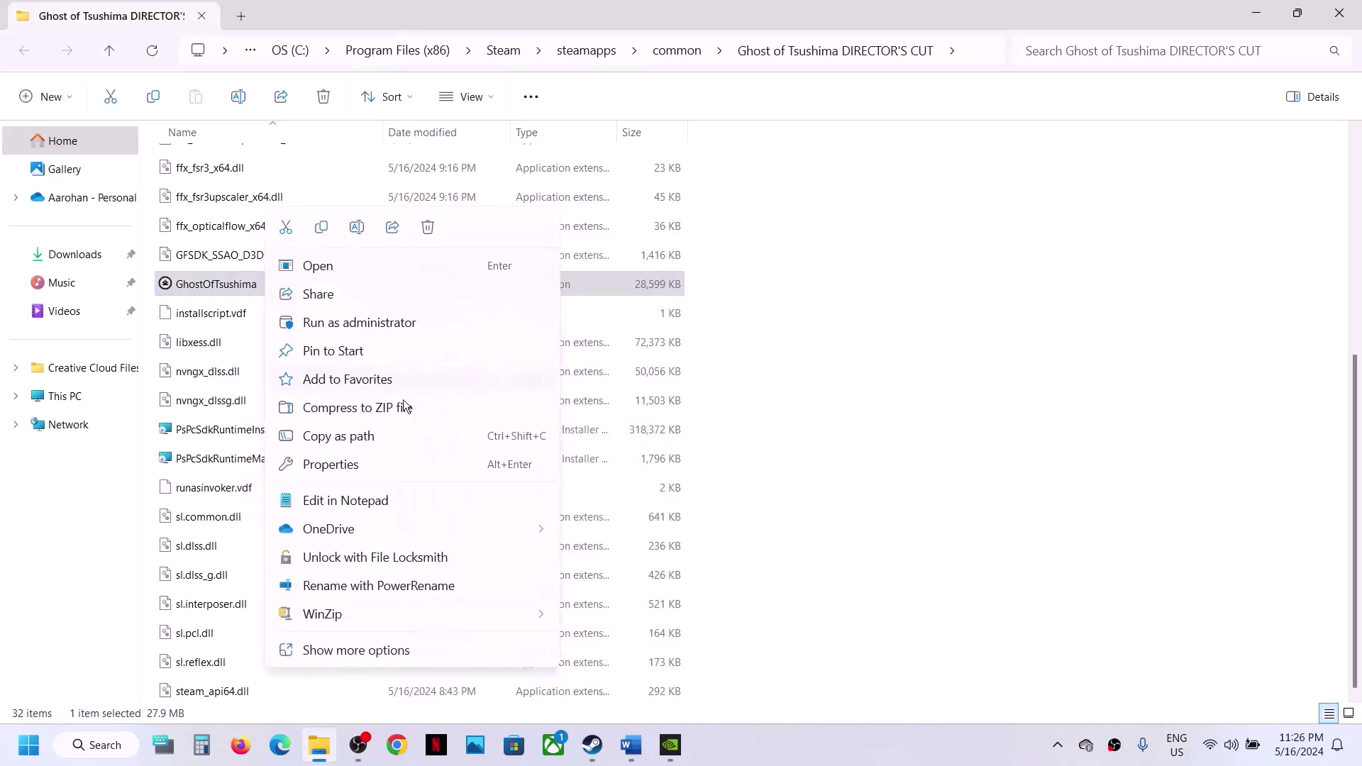
pyautogui.click(356, 465)
pyautogui.click(411, 282)
pyautogui.click(345, 419)
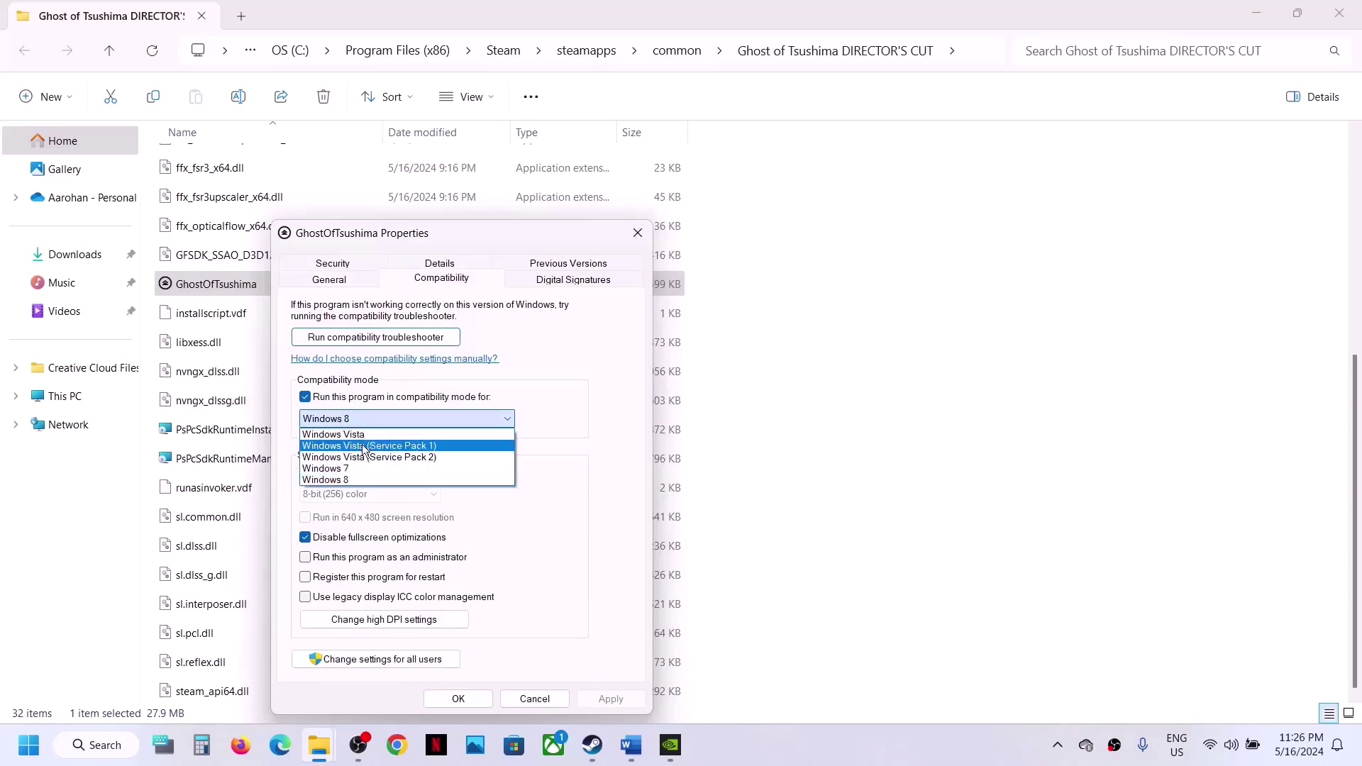
pyautogui.click(359, 469)
pyautogui.click(614, 699)
pyautogui.click(458, 699)
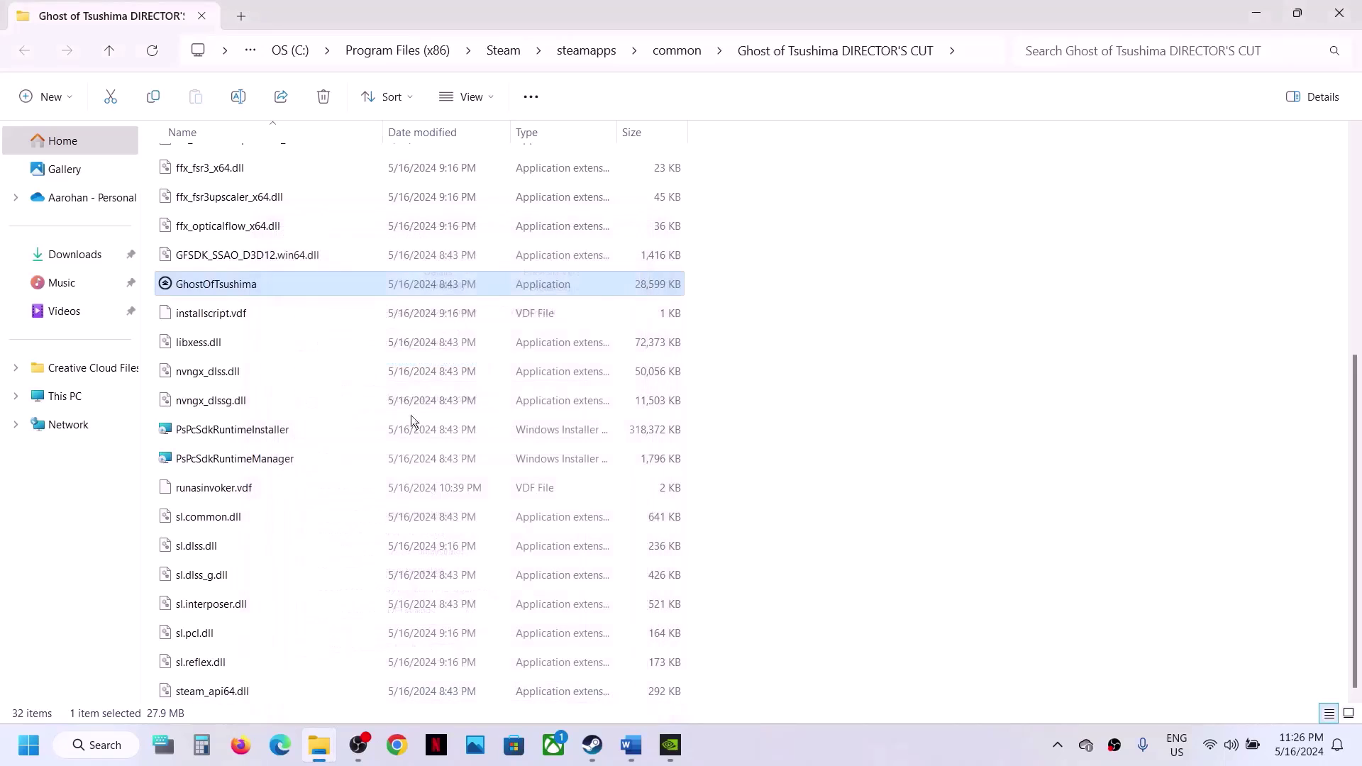
# Make the game executable always run as administrator
pyautogui.rightClick(265, 287)
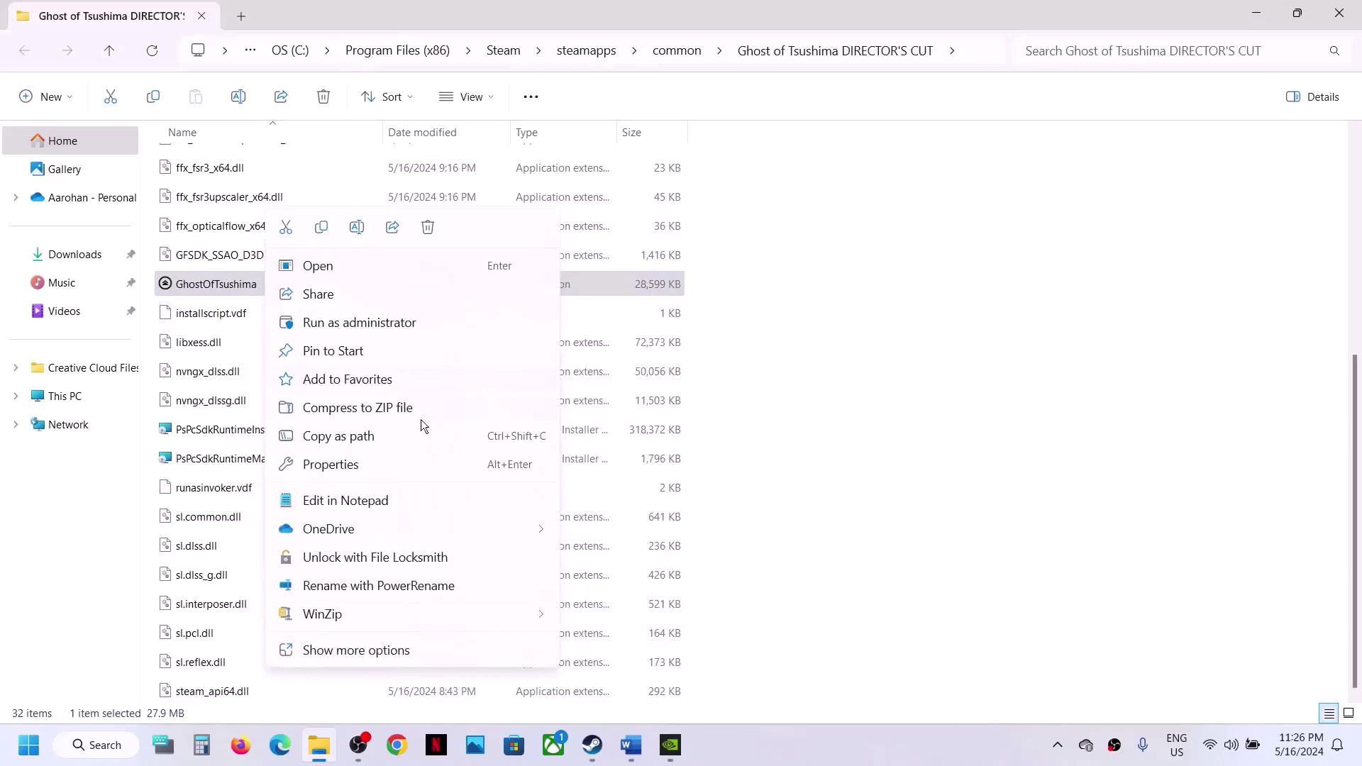
pyautogui.click(352, 463)
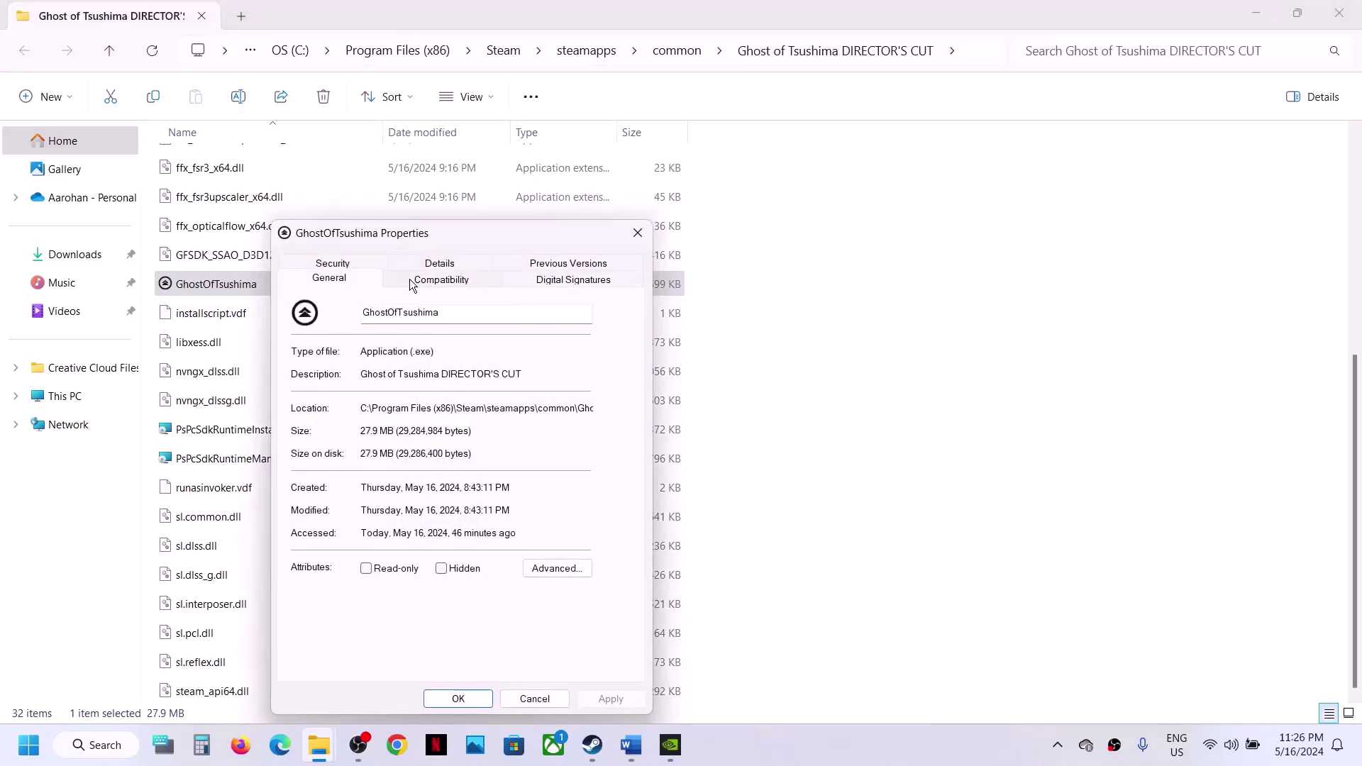
pyautogui.click(412, 282)
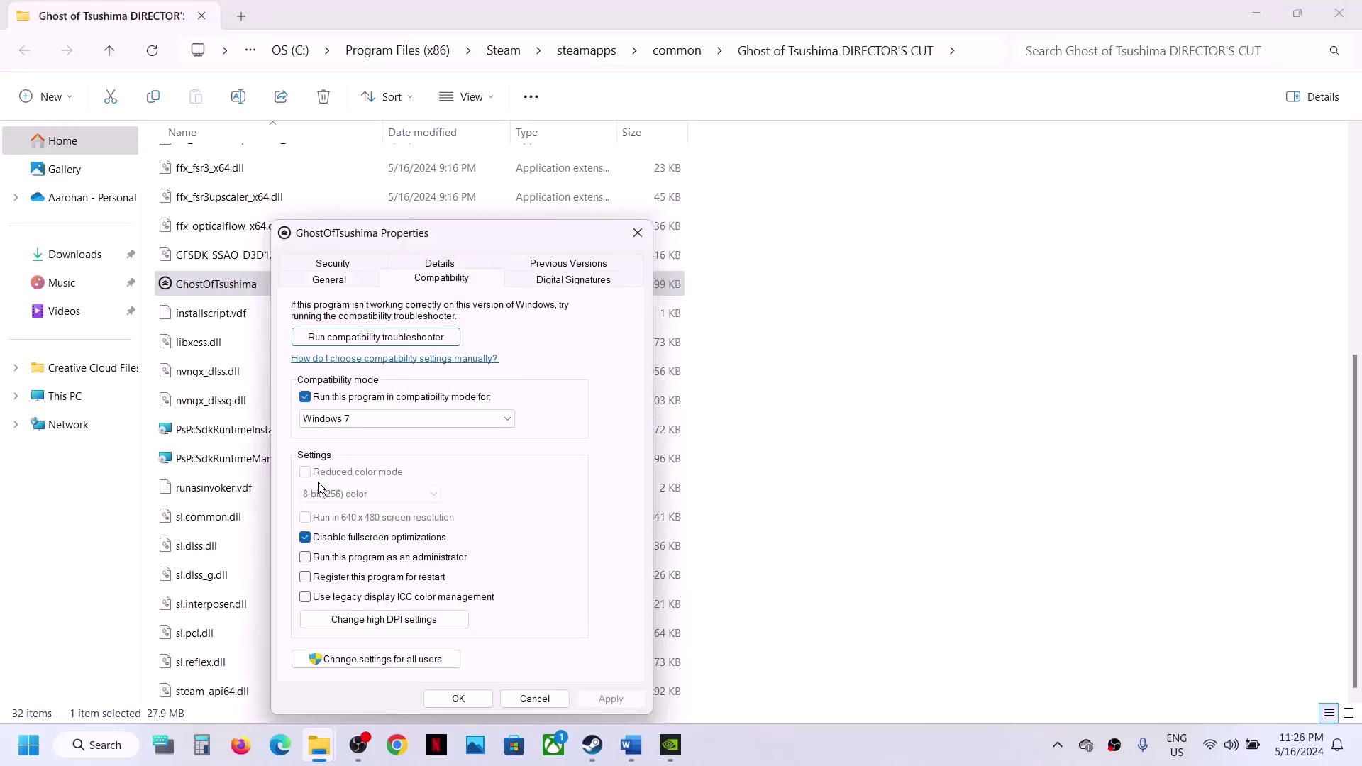
pyautogui.click(315, 562)
pyautogui.click(600, 699)
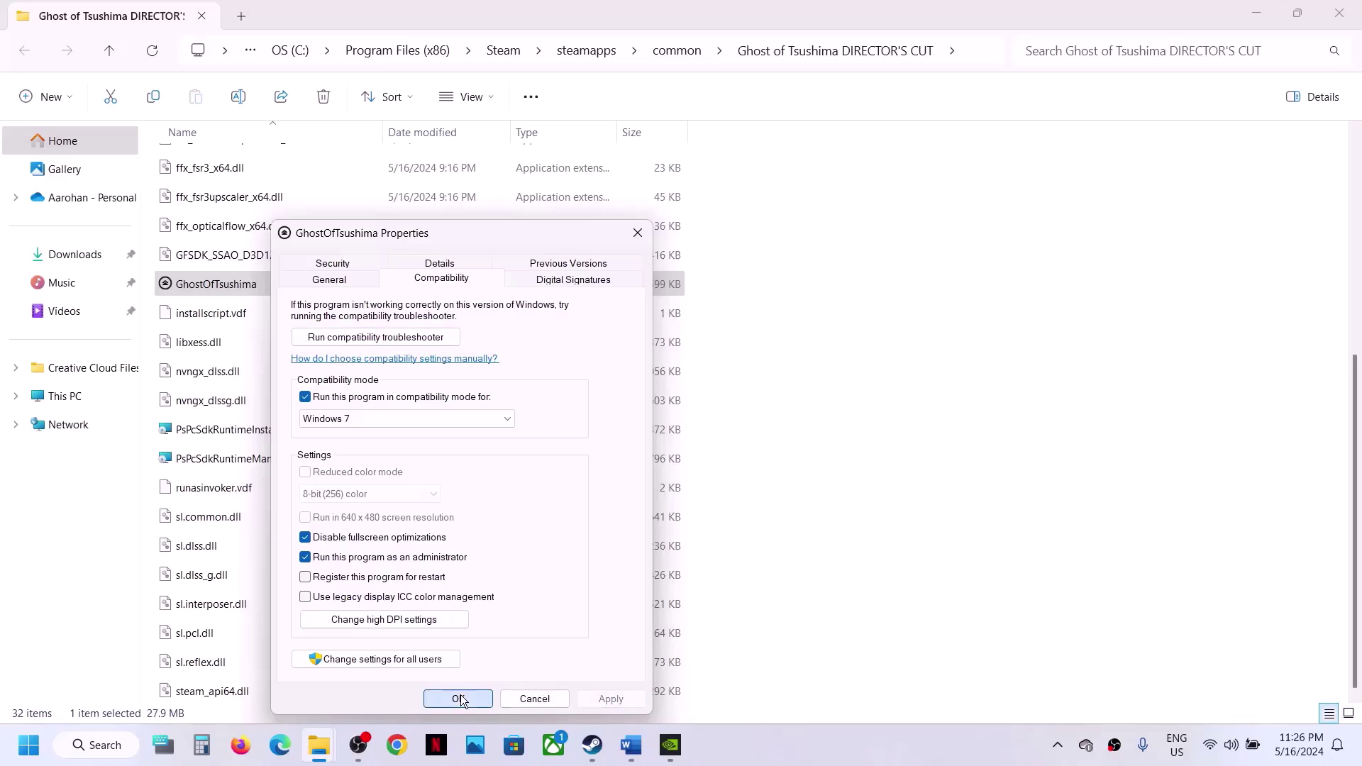
pyautogui.click(460, 697)
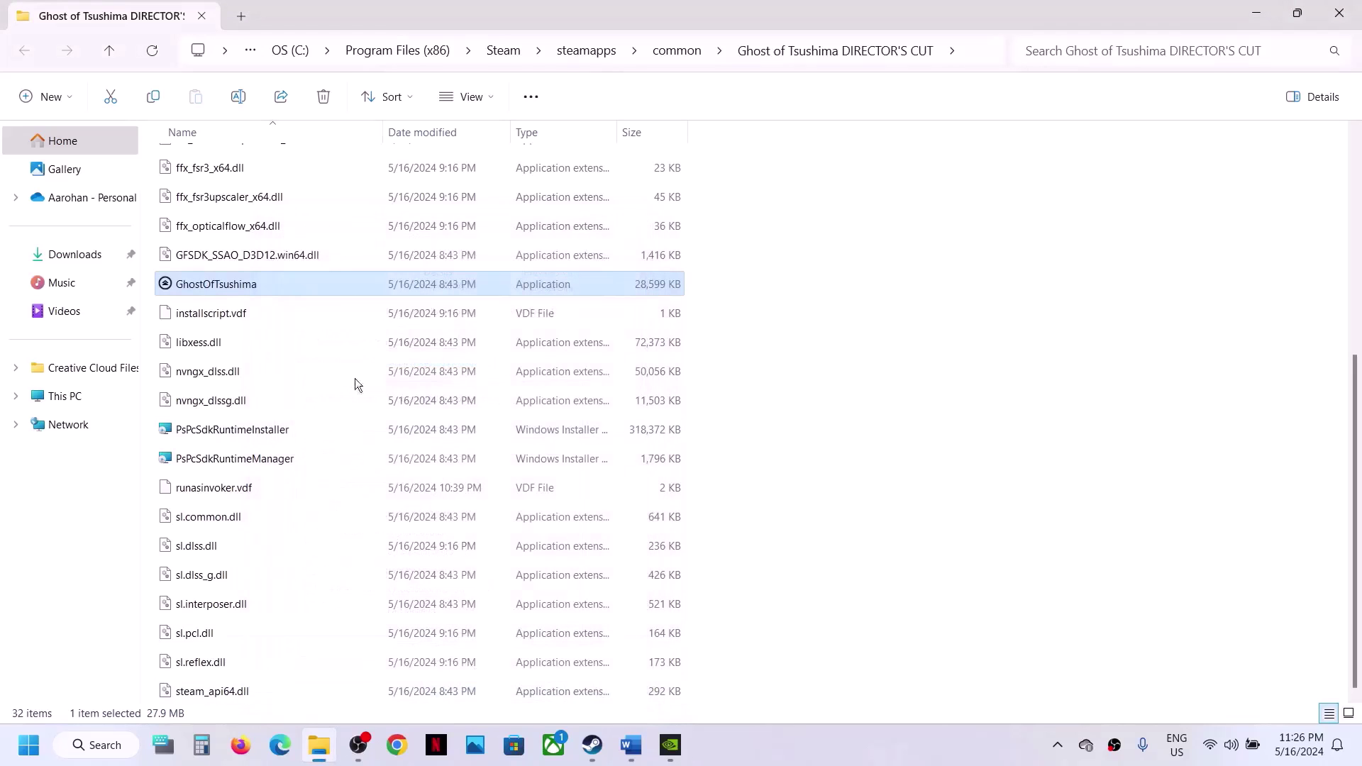
# Reopen the executable's compatibility settings to confirm the saved changes
pyautogui.rightClick(241, 283)
pyautogui.click(321, 458)
pyautogui.click(415, 278)
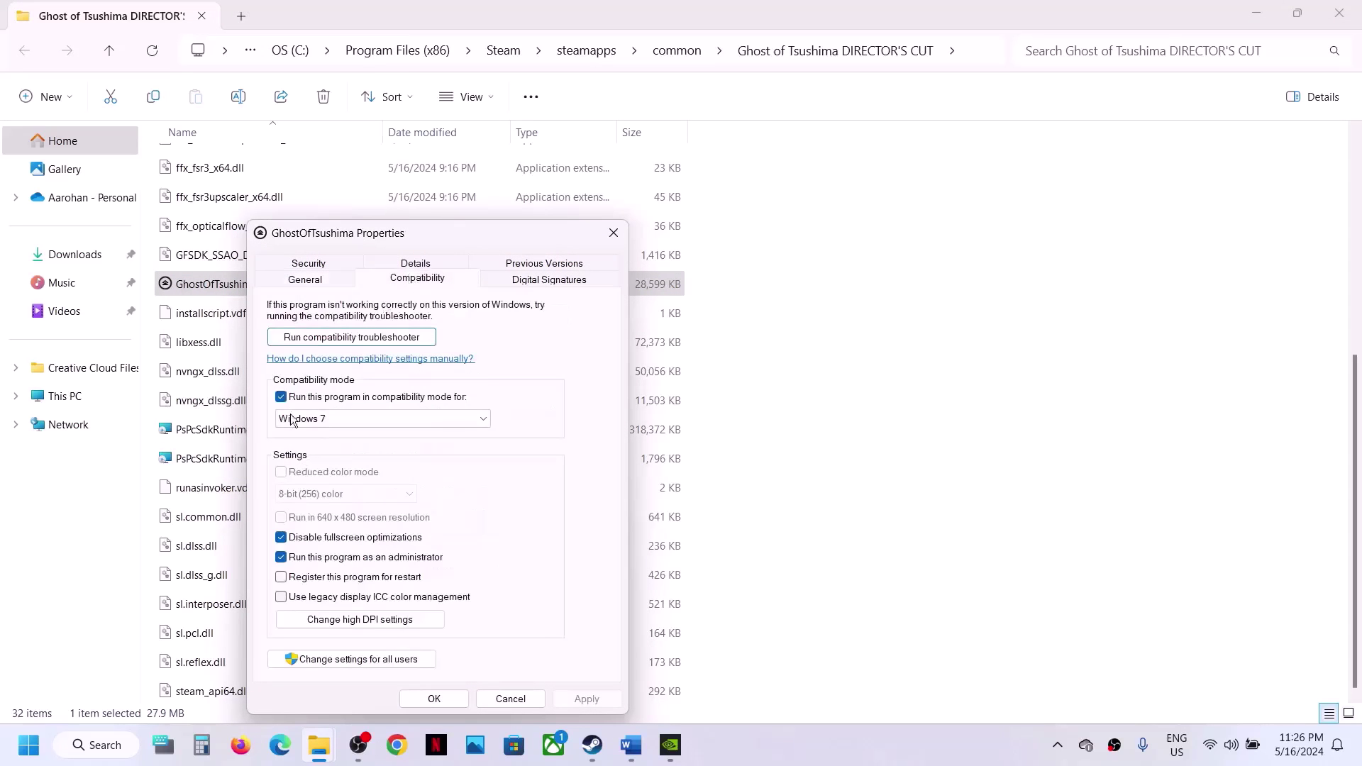
pyautogui.click(613, 233)
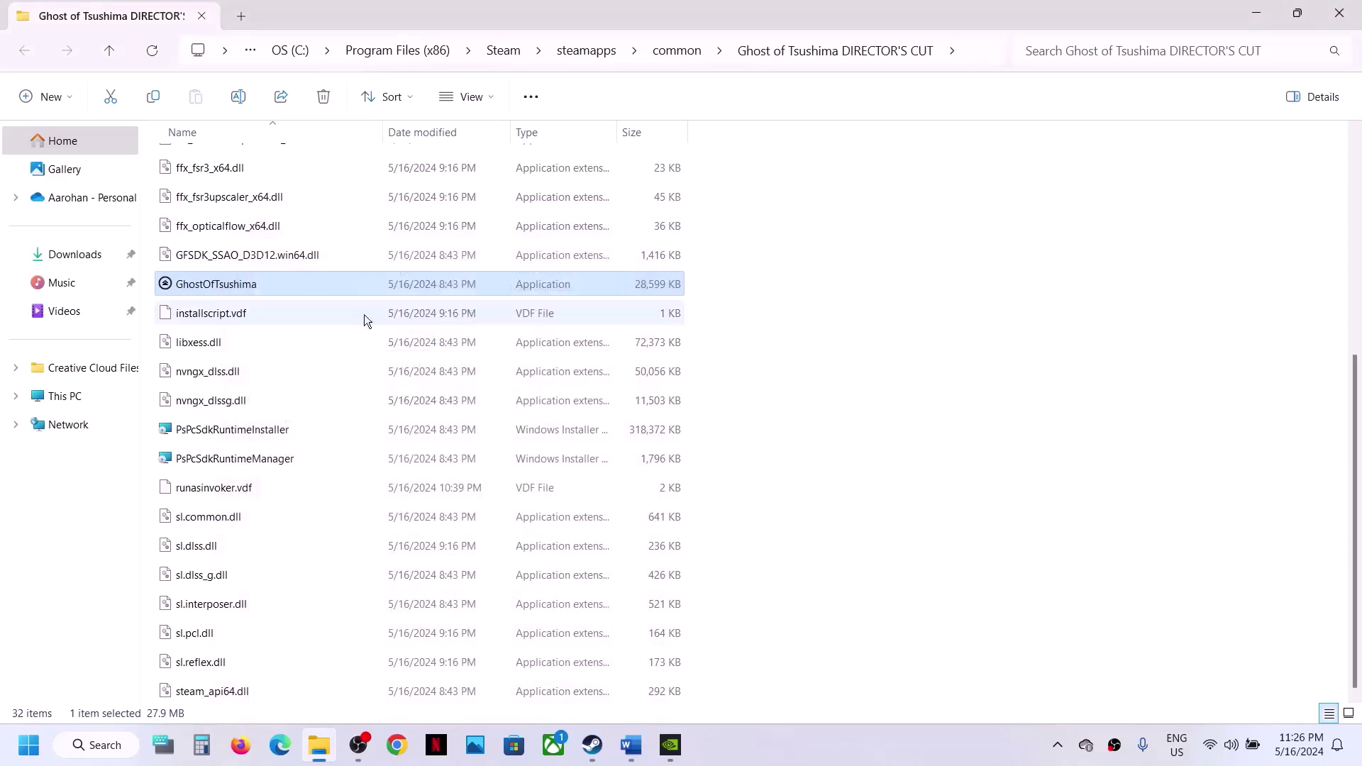
# Highlight the Enable/Disable Steam Input step in the Word notes, then return to Ghost of Tsushima in Steam
pyautogui.click(629, 747)
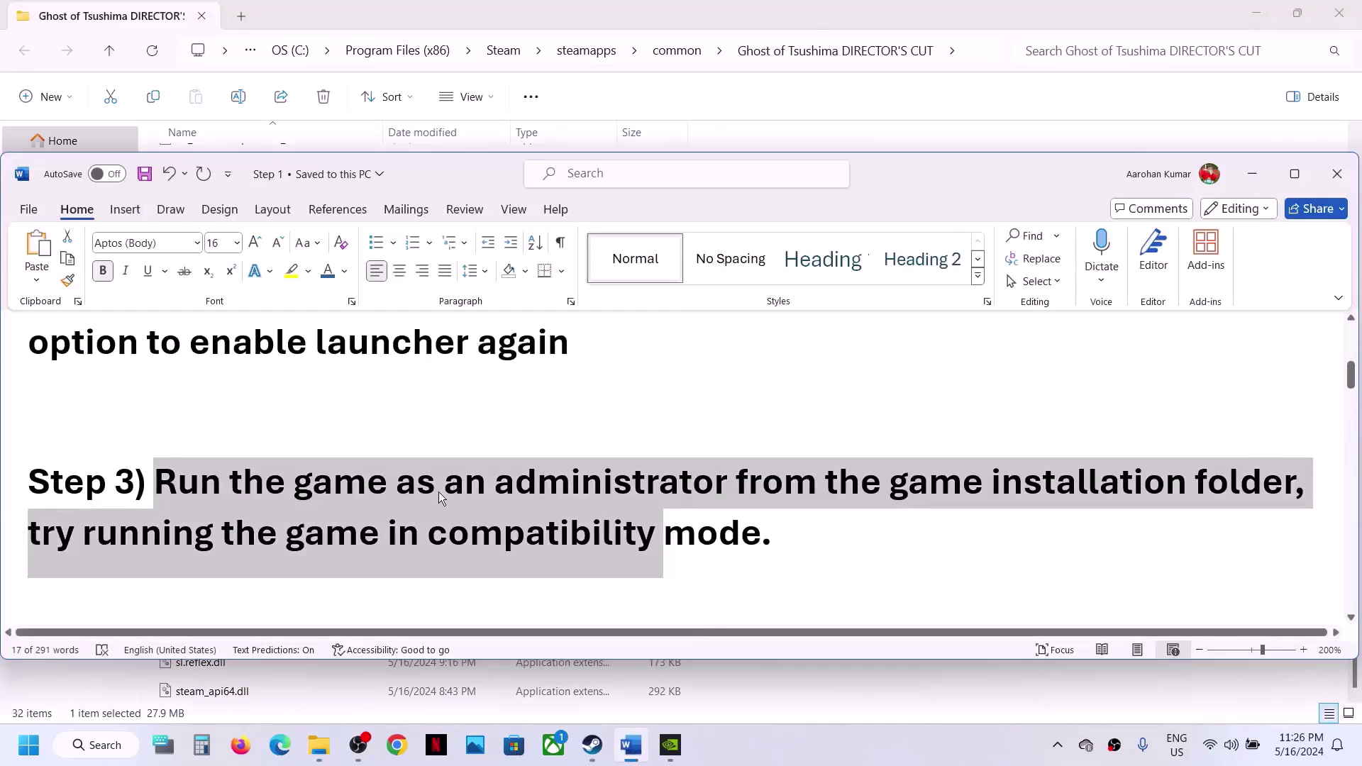
pyautogui.scroll(-3, 438, 492)
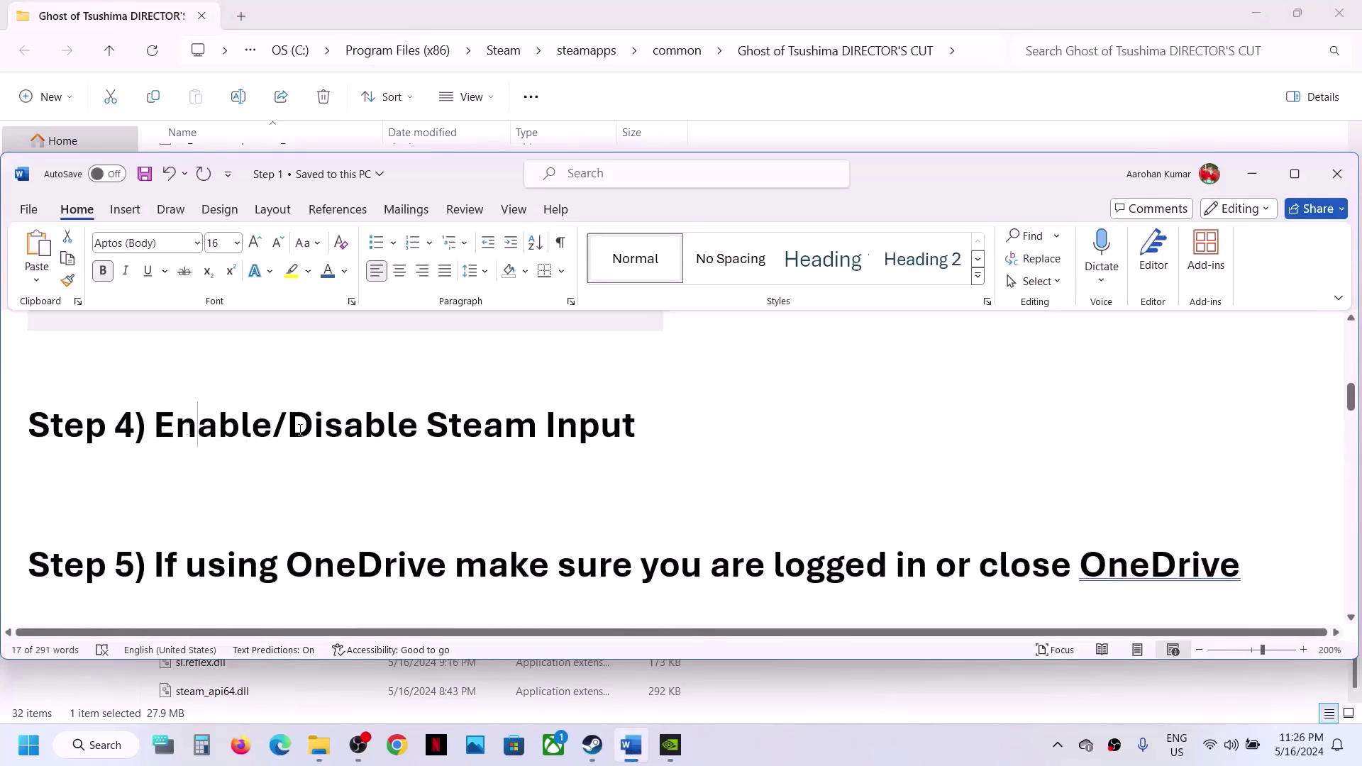
pyautogui.moveTo(155, 426); pyautogui.dragTo(635, 433)
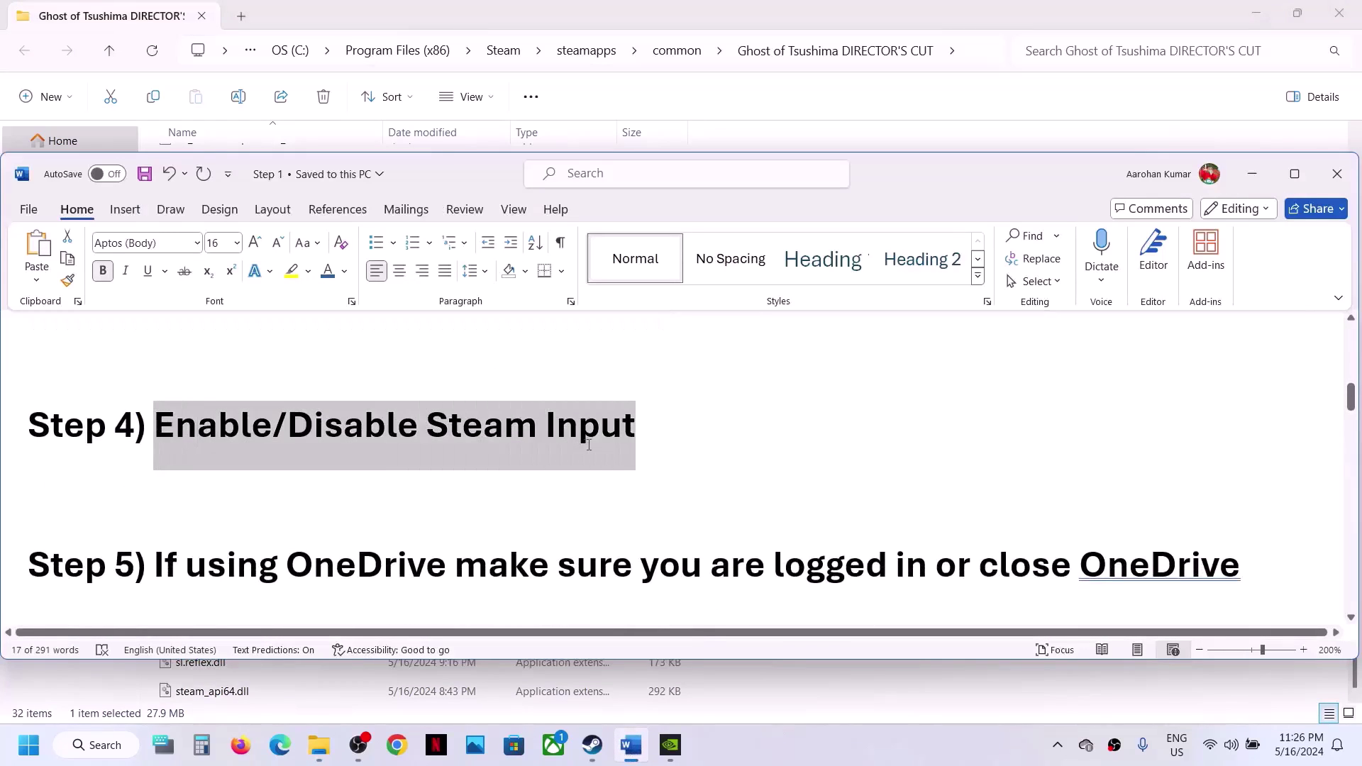
pyautogui.click(593, 747)
pyautogui.rightClick(138, 429)
# Set Ghost of Tsushima's controller override to Enable Steam Input and close its Properties
pyautogui.click(209, 565)
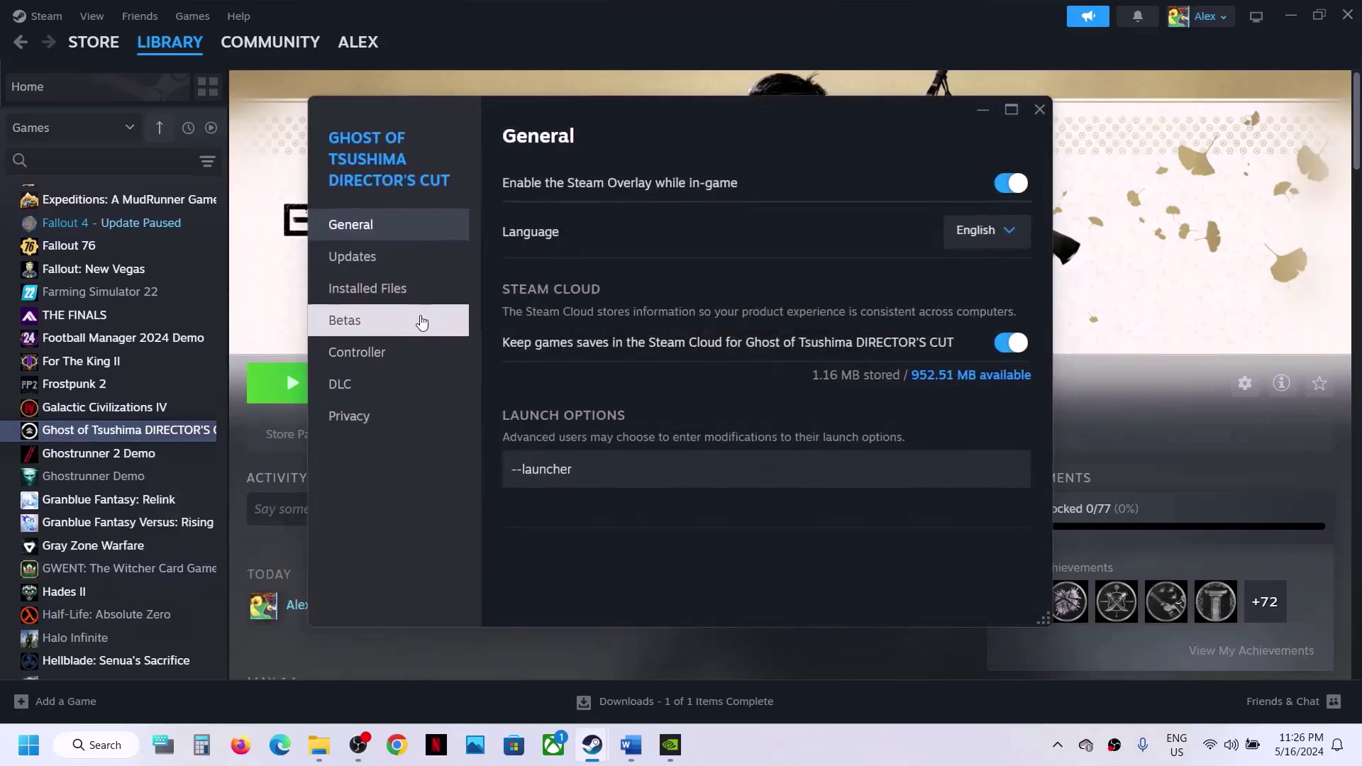
pyautogui.click(398, 355)
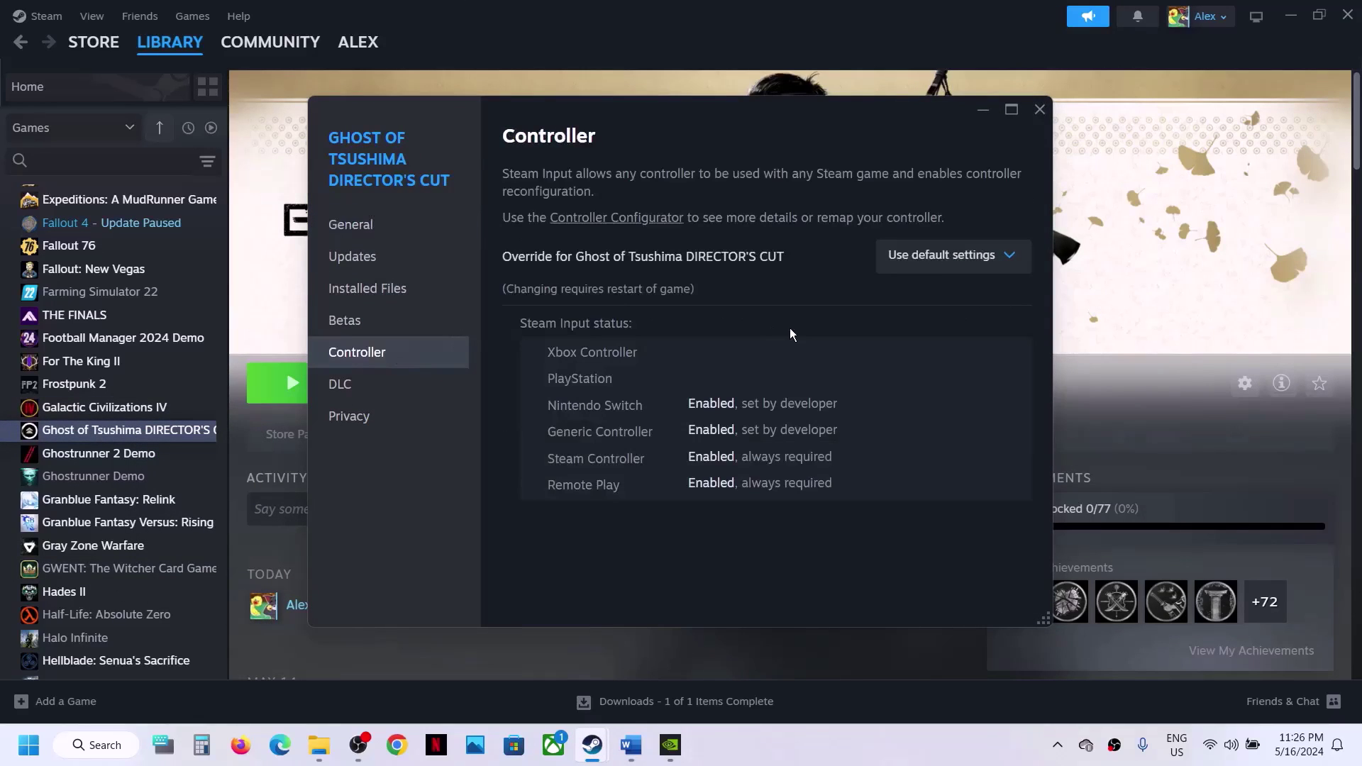
pyautogui.click(951, 261)
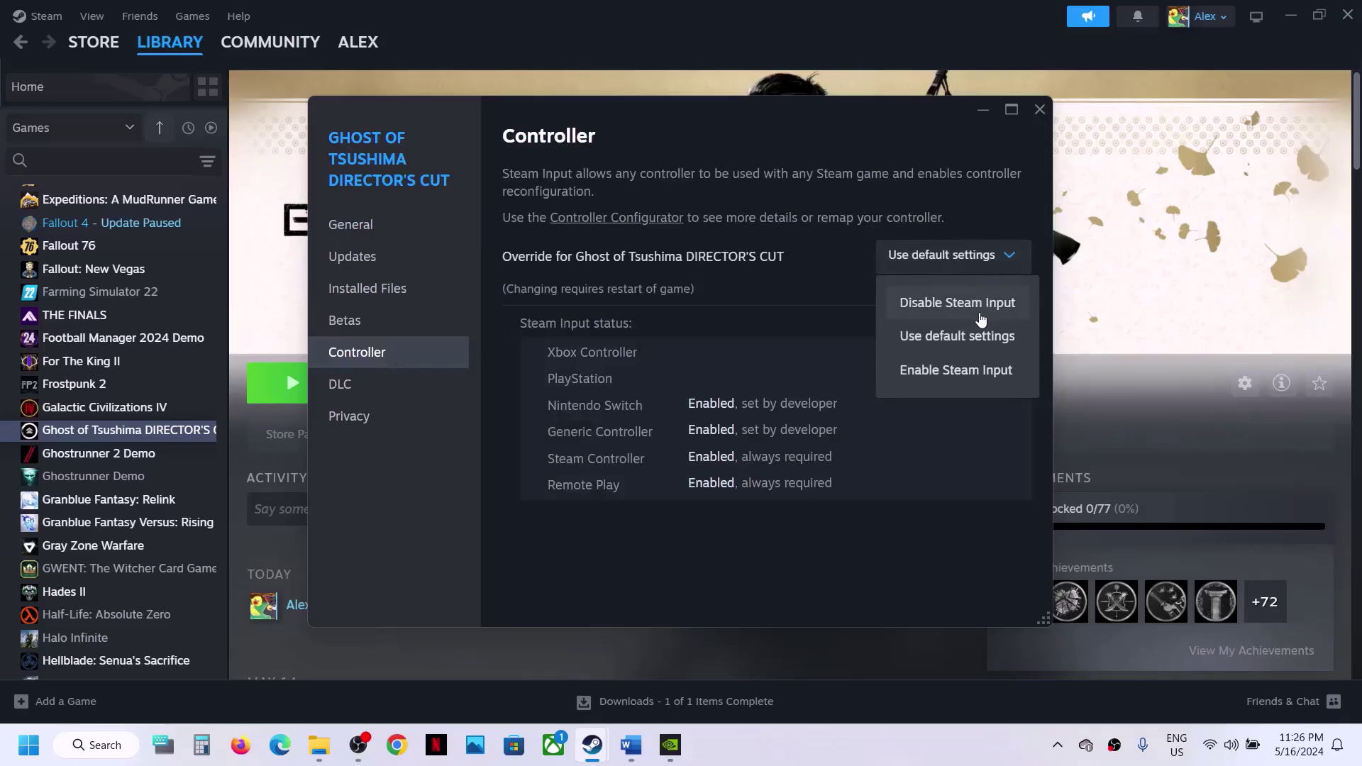
pyautogui.click(956, 369)
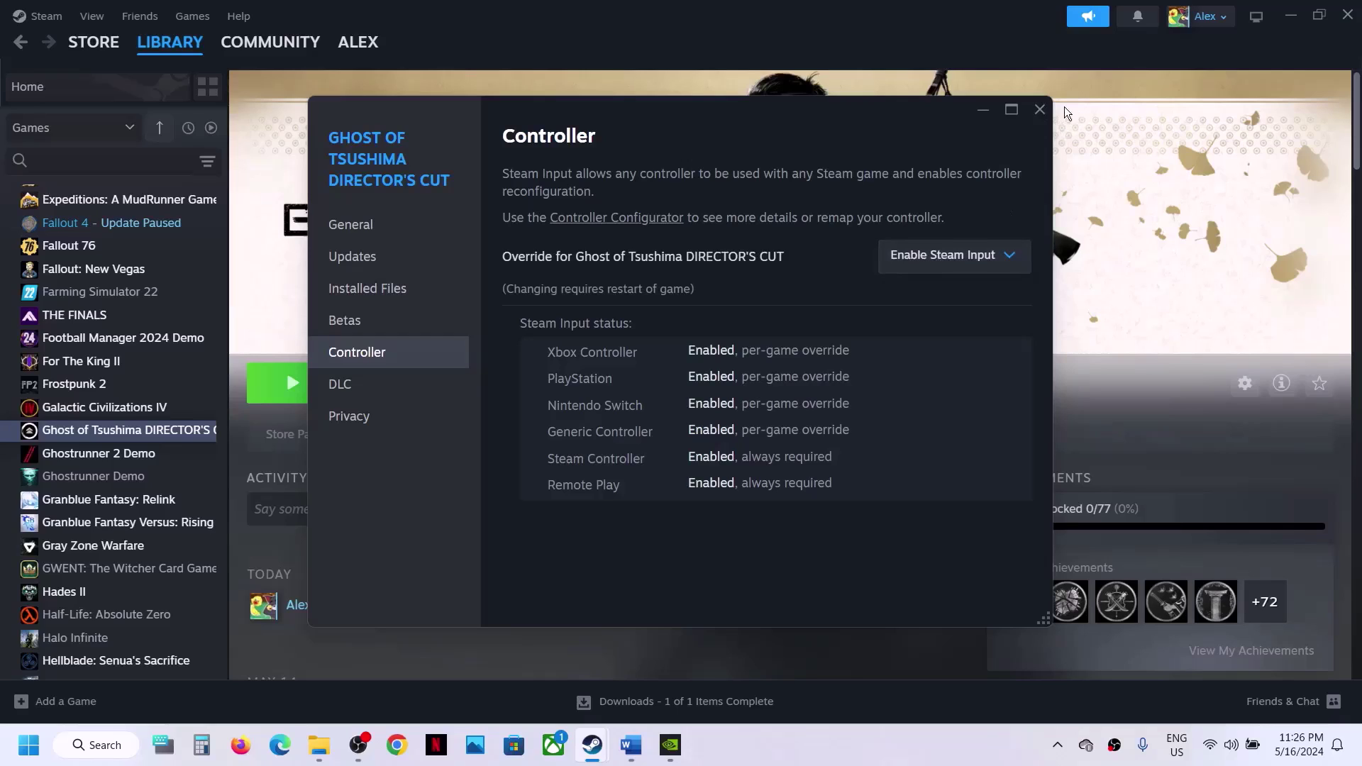
pyautogui.click(938, 261)
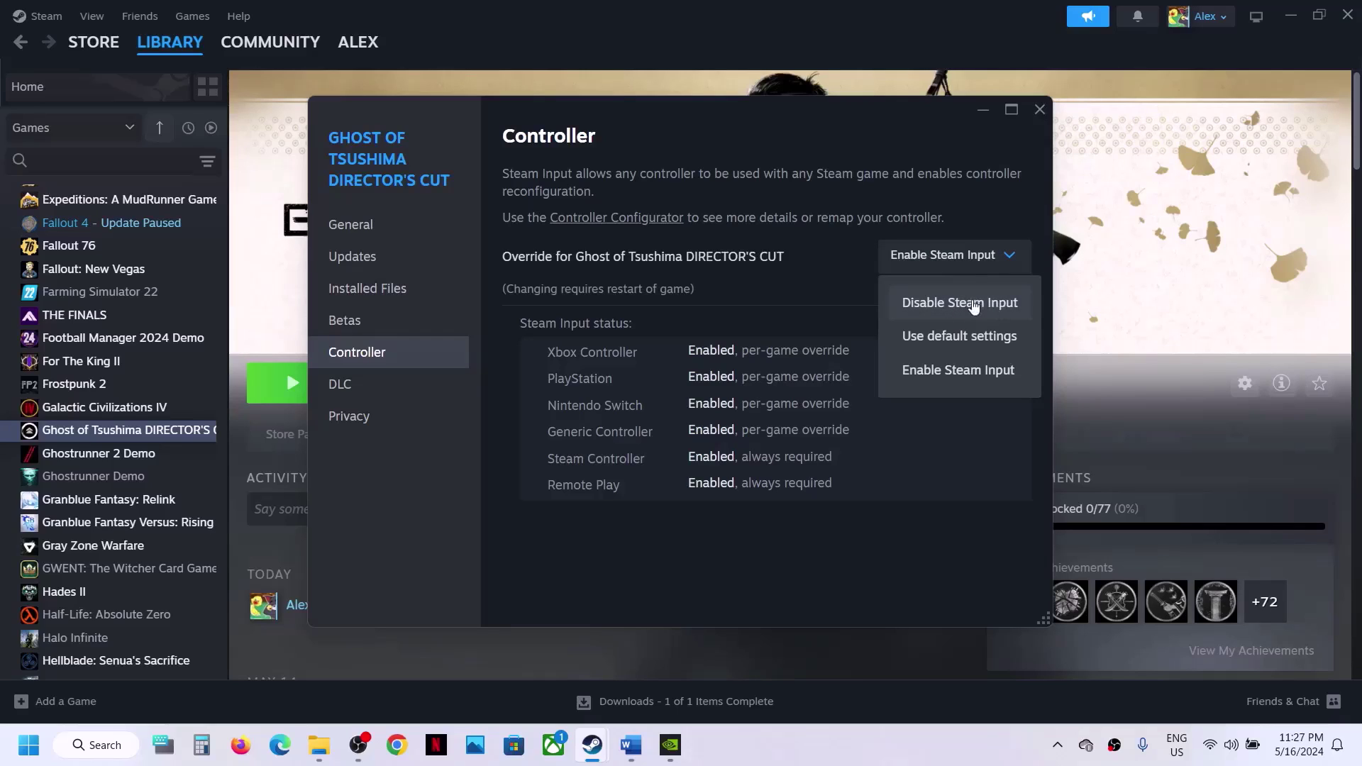
pyautogui.click(863, 273)
pyautogui.click(926, 254)
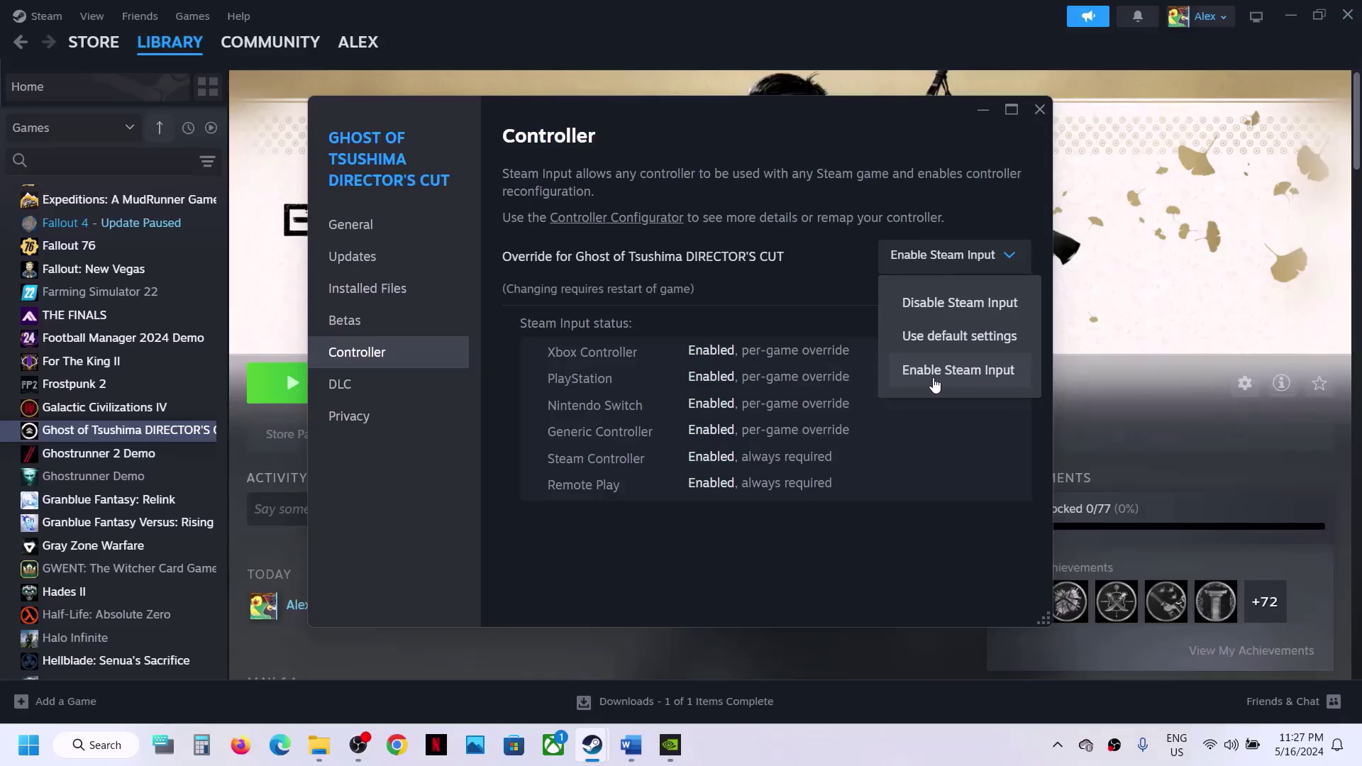
pyautogui.click(819, 283)
pyautogui.click(1040, 108)
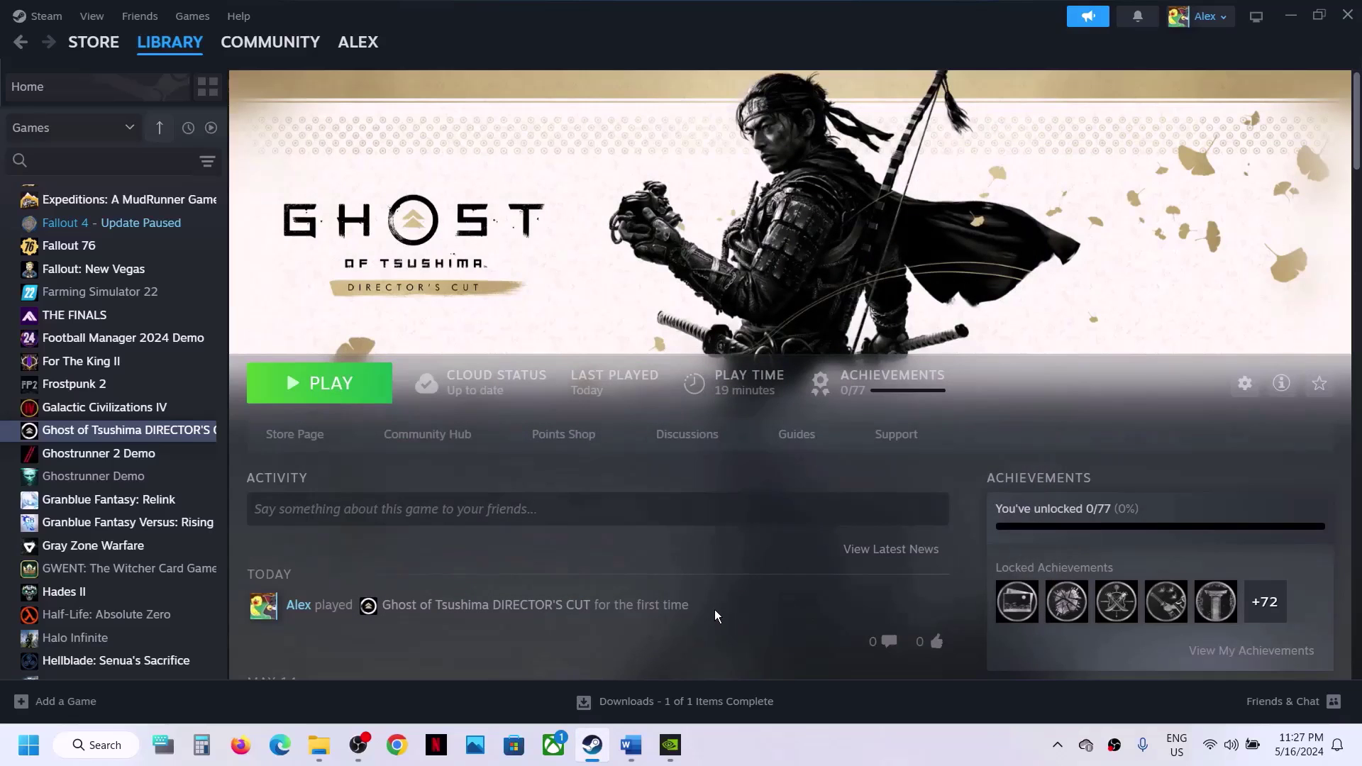
# Highlight the notes' Step 5 about closing OneDrive and check OneDrive's sync status
pyautogui.click(630, 749)
pyautogui.scroll(-3, 487, 416)
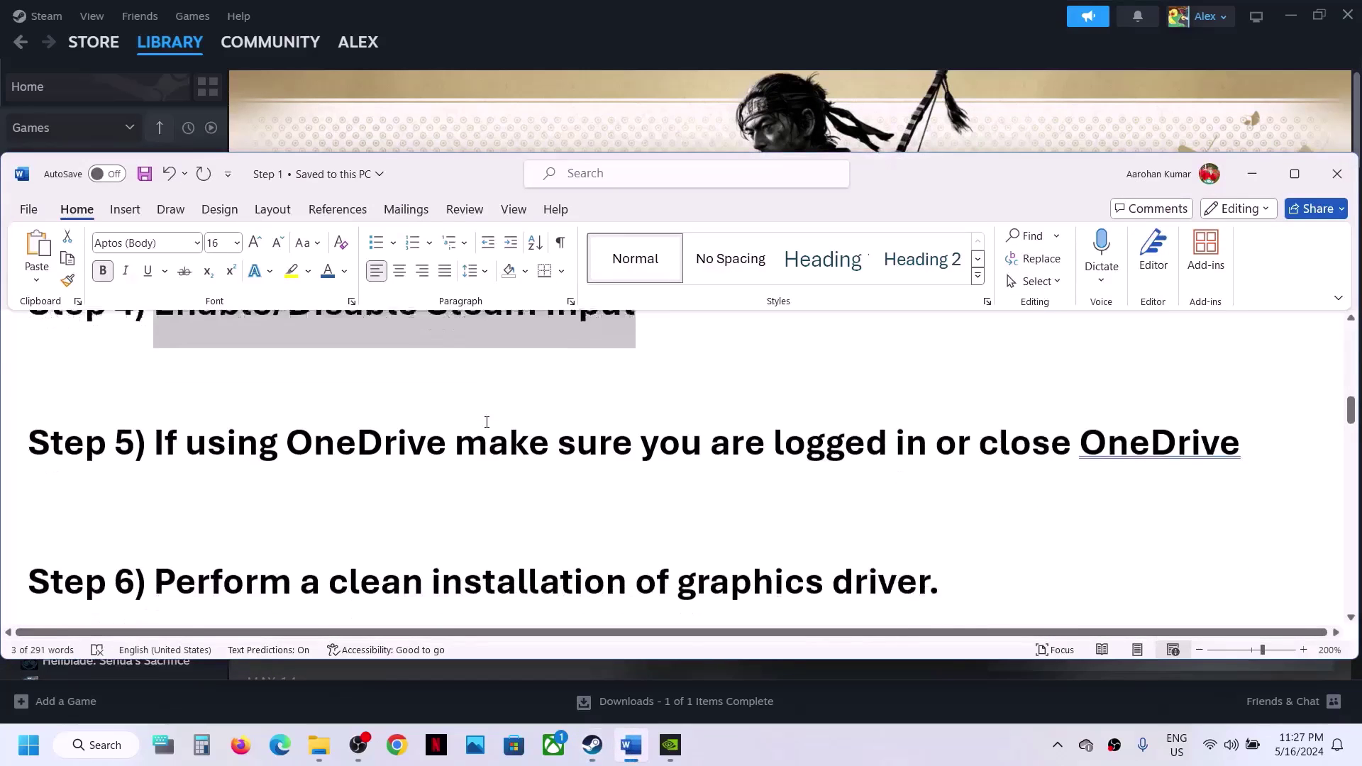
pyautogui.scroll(3, 433, 447)
pyautogui.moveTo(171, 577); pyautogui.dragTo(896, 574)
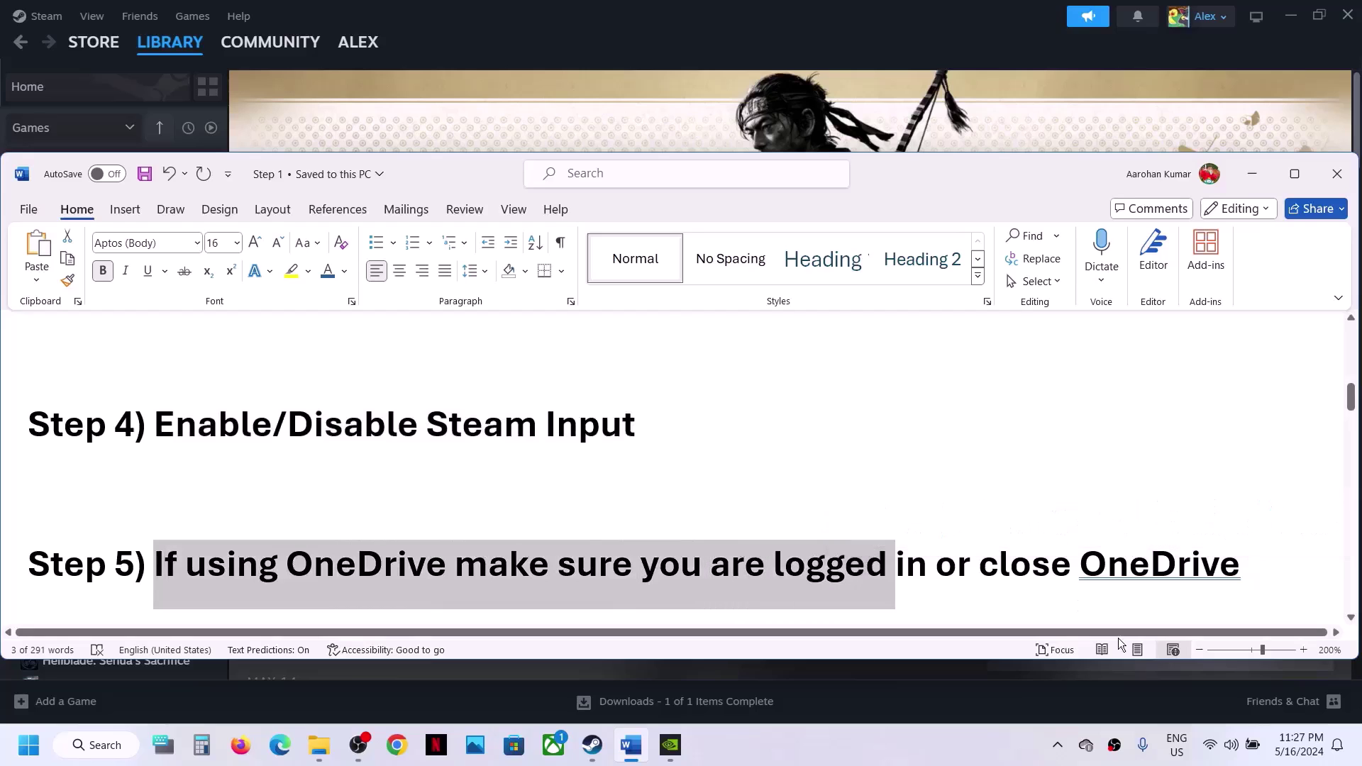
pyautogui.click(1087, 745)
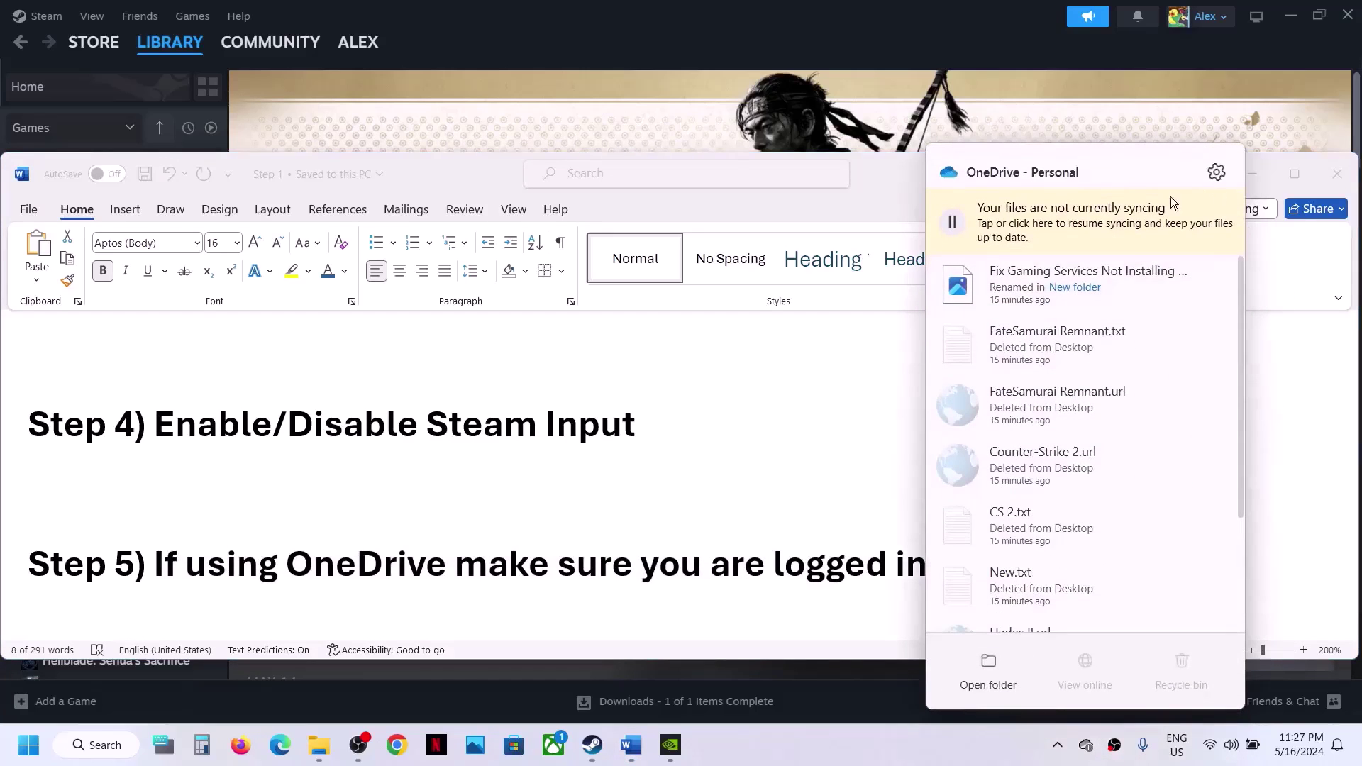
pyautogui.click(1086, 745)
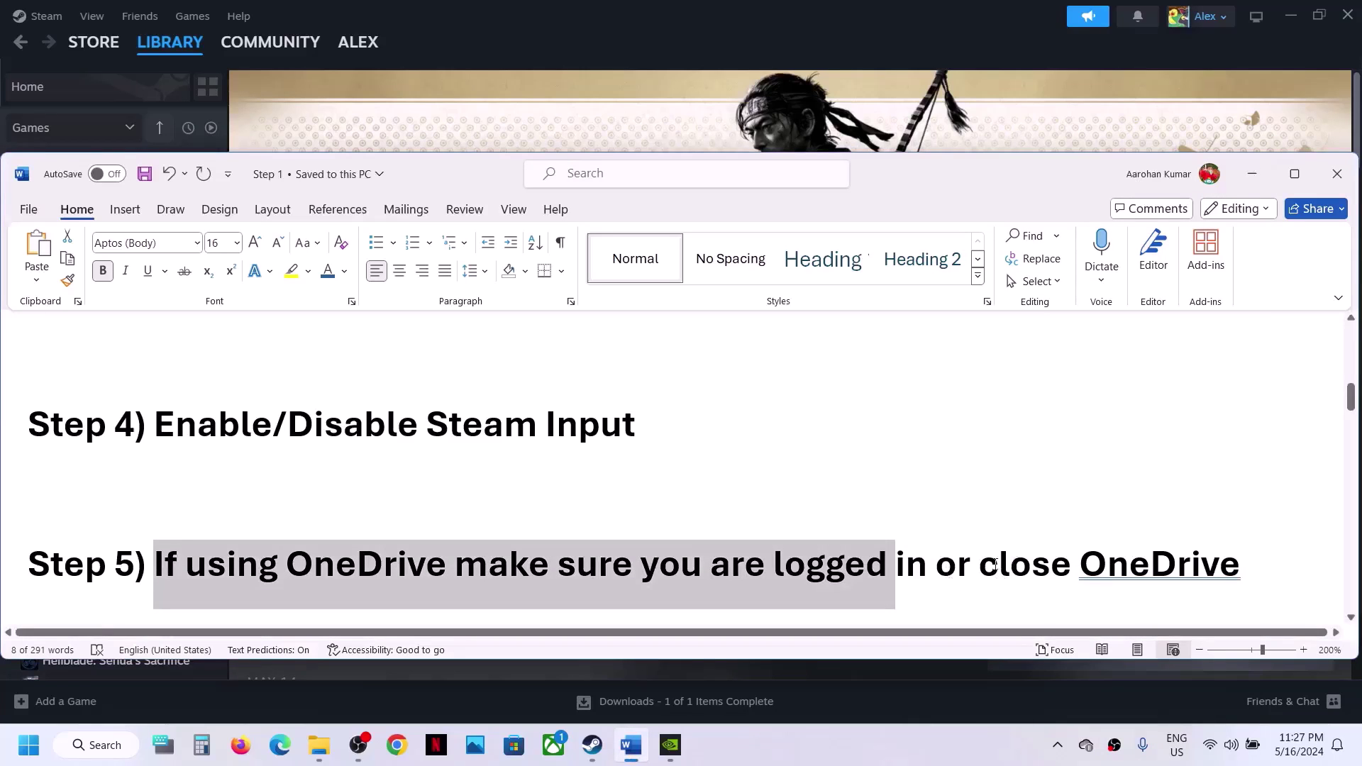
pyautogui.moveTo(995, 564); pyautogui.dragTo(1240, 565)
# Quit OneDrive from its tray panel and confirm closing it
pyautogui.click(1085, 745)
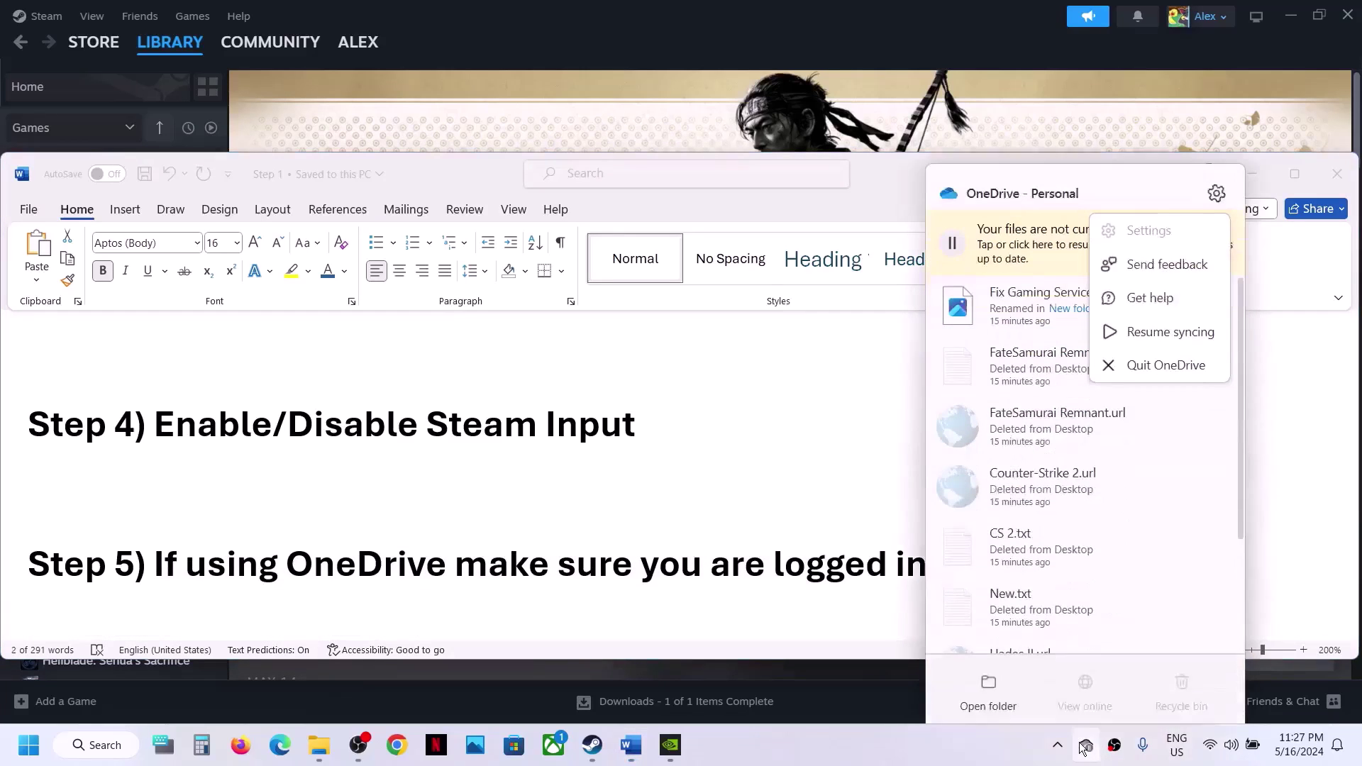
pyautogui.click(1147, 346)
pyautogui.click(713, 387)
pyautogui.click(563, 500)
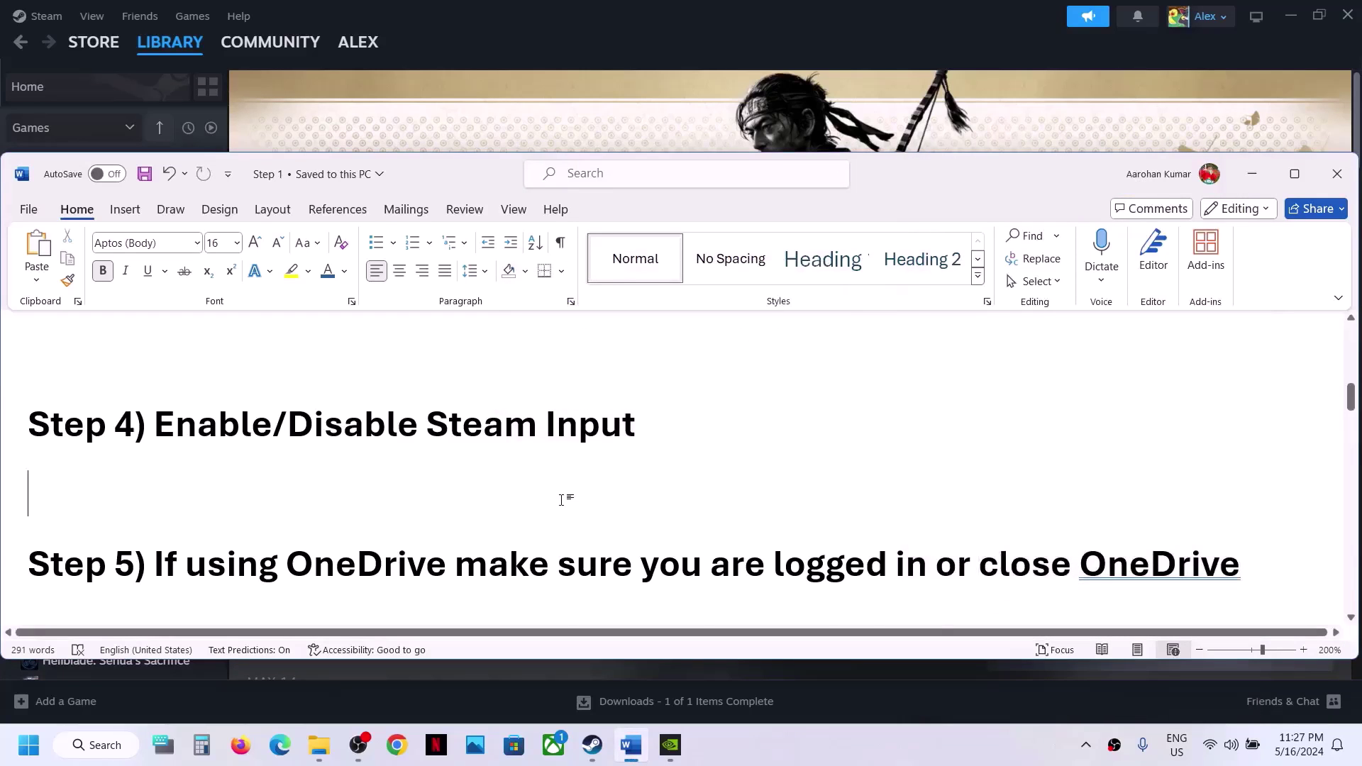
pyautogui.scroll(-4, 563, 500)
# Highlight Step 6's clean driver install instruction with its NVIDIA and AMD download links
pyautogui.scroll(-1, 562, 500)
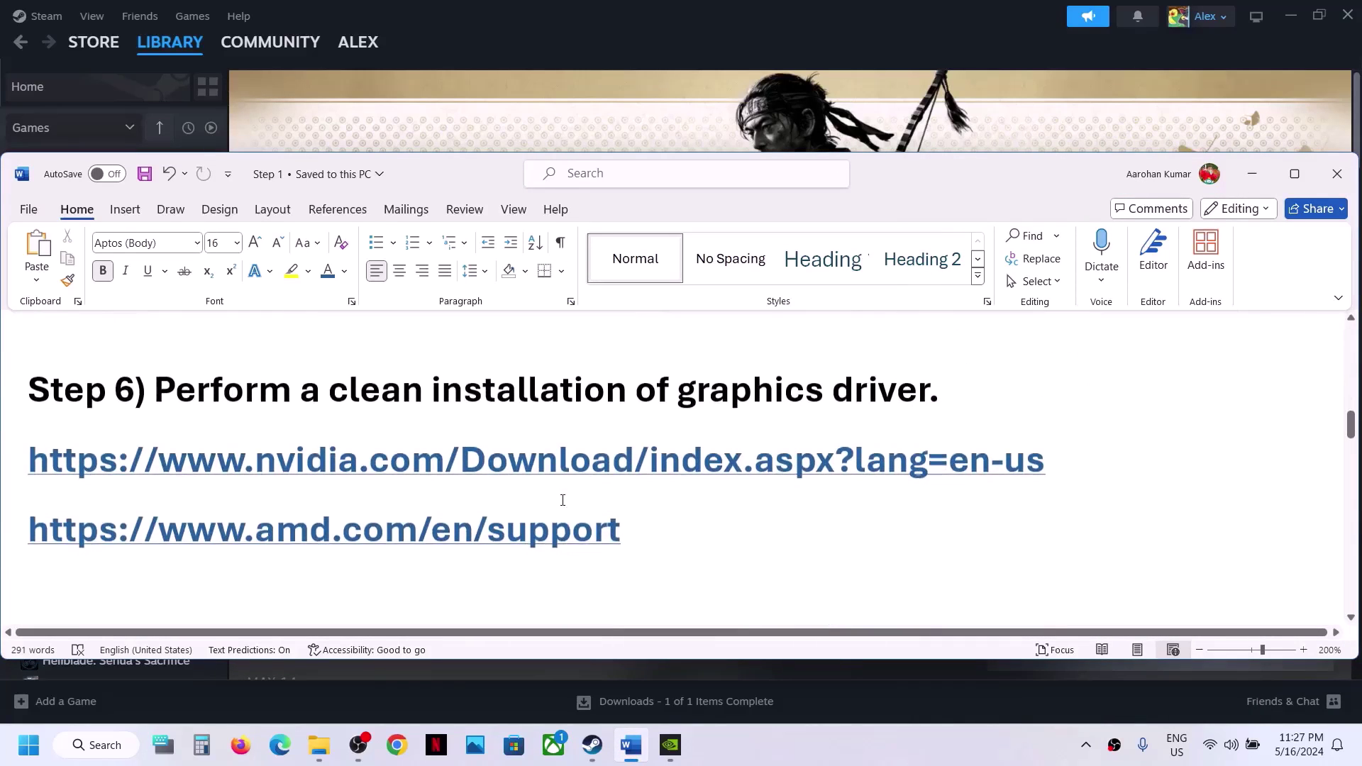
pyautogui.moveTo(166, 394); pyautogui.dragTo(888, 399)
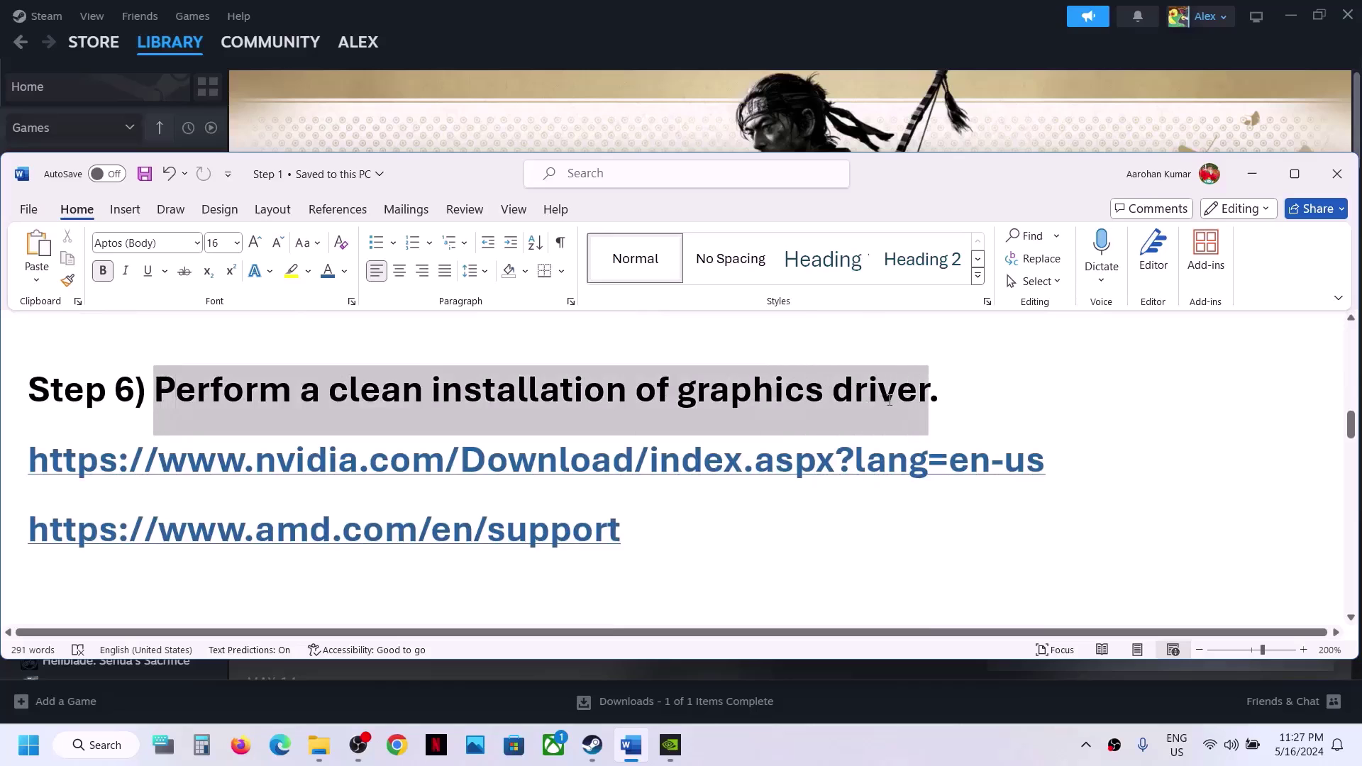
pyautogui.moveTo(218, 462); pyautogui.dragTo(753, 477)
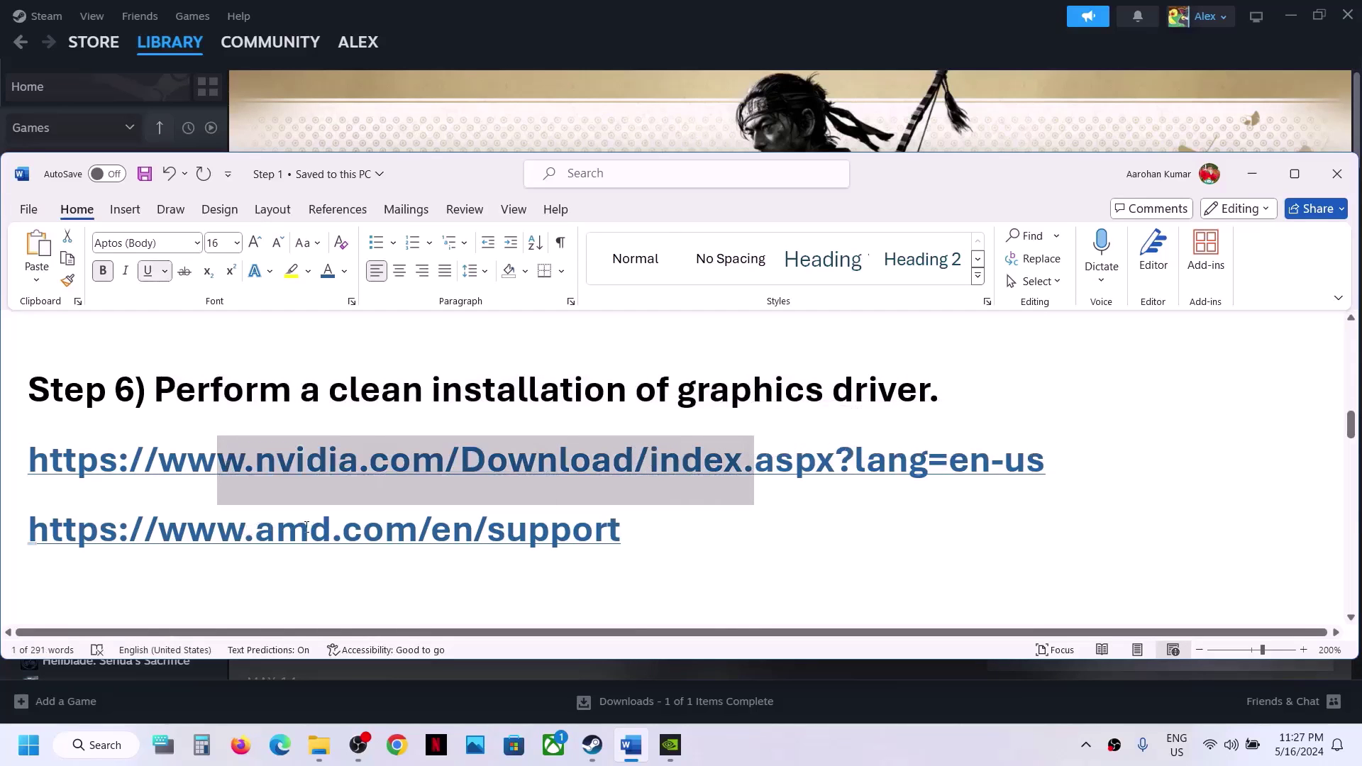
pyautogui.moveTo(306, 529); pyautogui.dragTo(528, 533)
pyautogui.moveTo(326, 447); pyautogui.dragTo(529, 461)
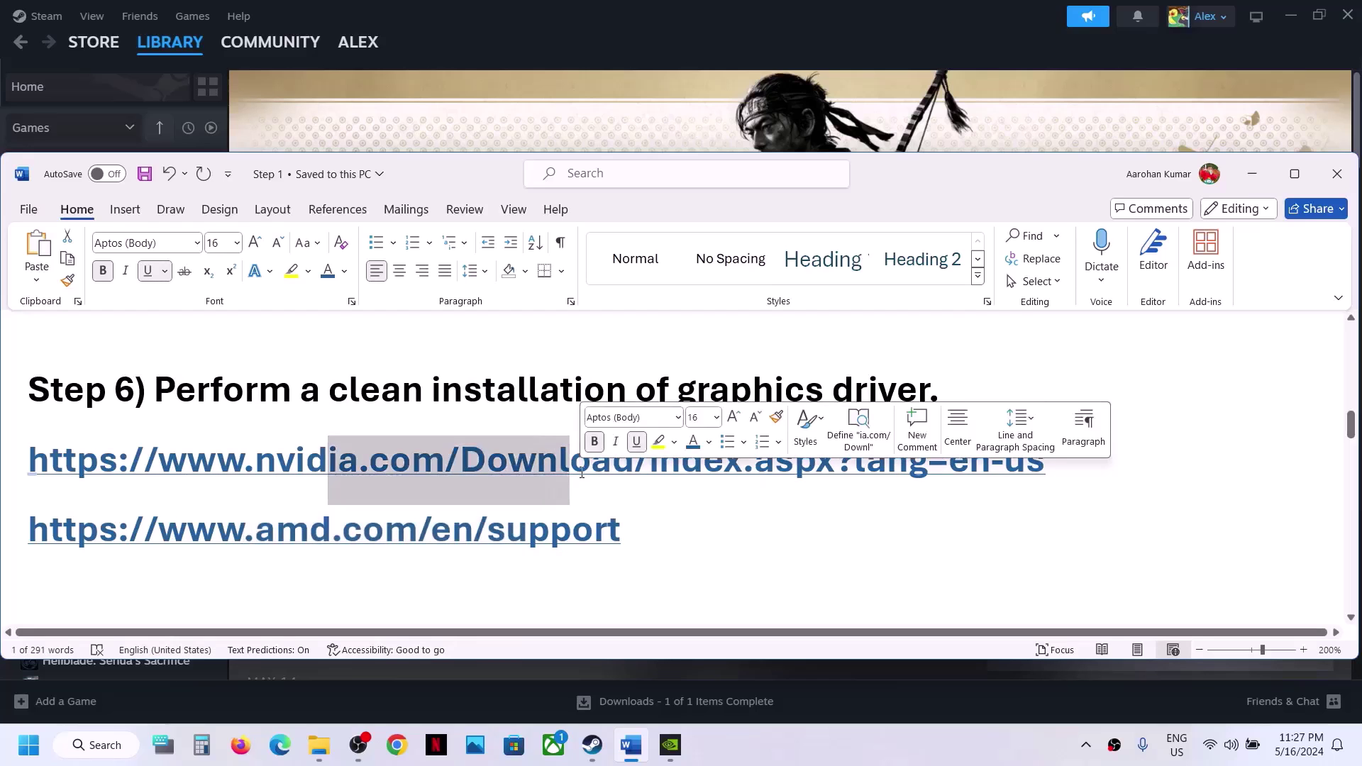
pyautogui.click(759, 28)
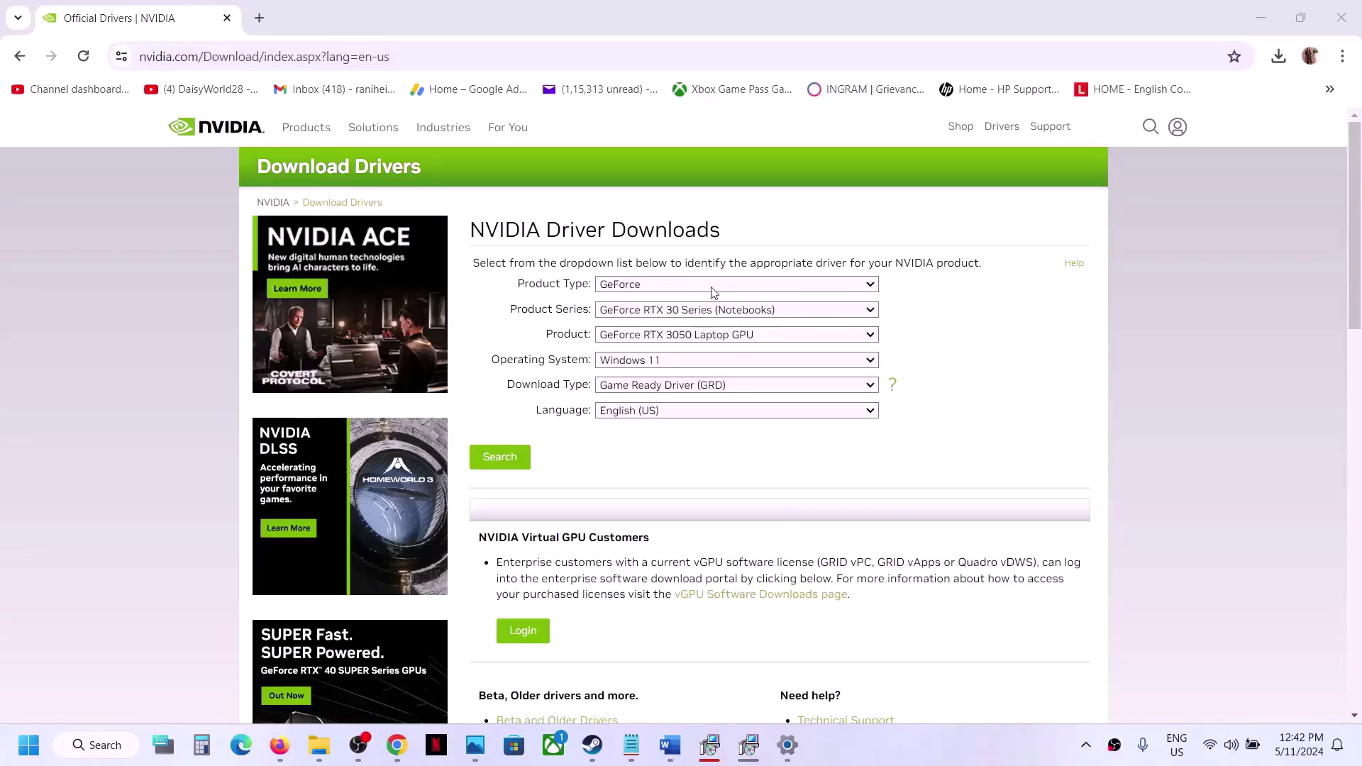
# Search for the Windows 11 GeForce RTX 3050 Laptop GPU driver and download Game Ready 552.44
pyautogui.click(709, 289)
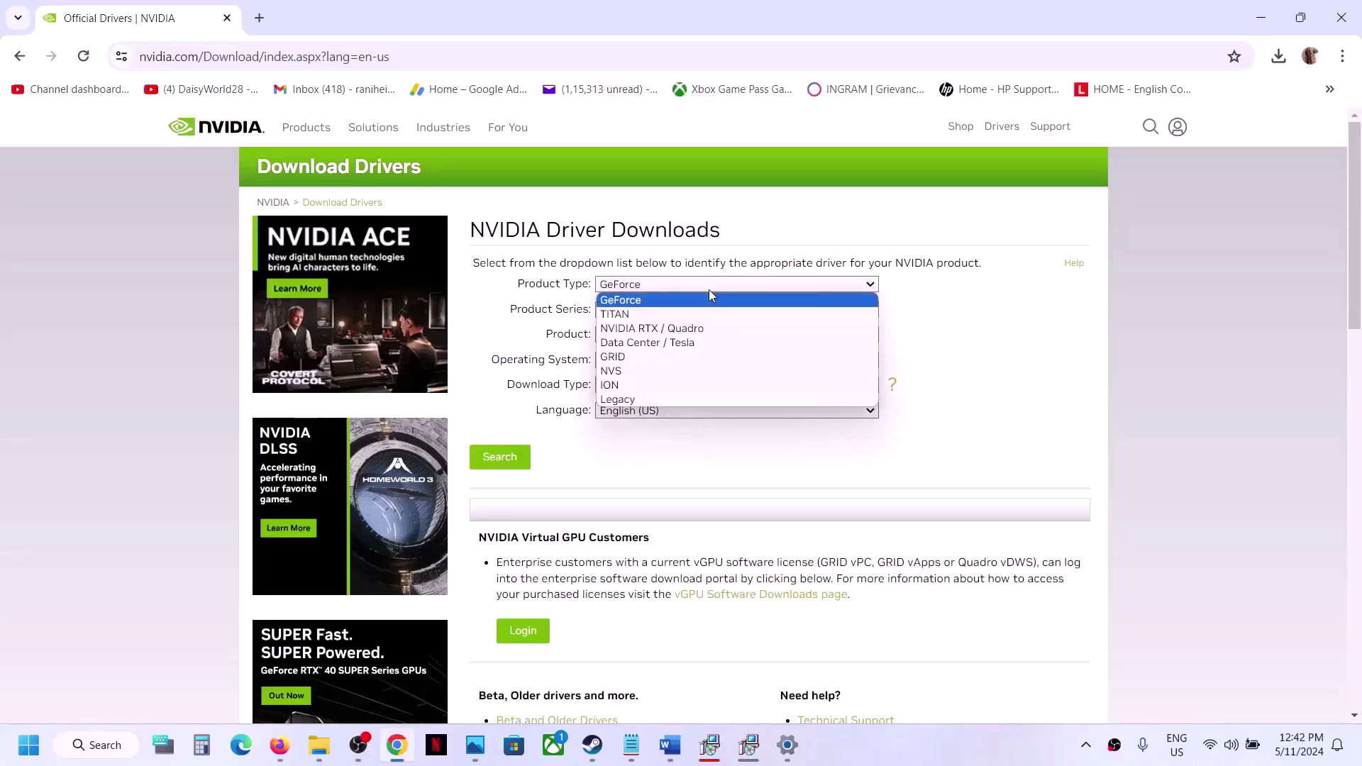
pyautogui.click(661, 304)
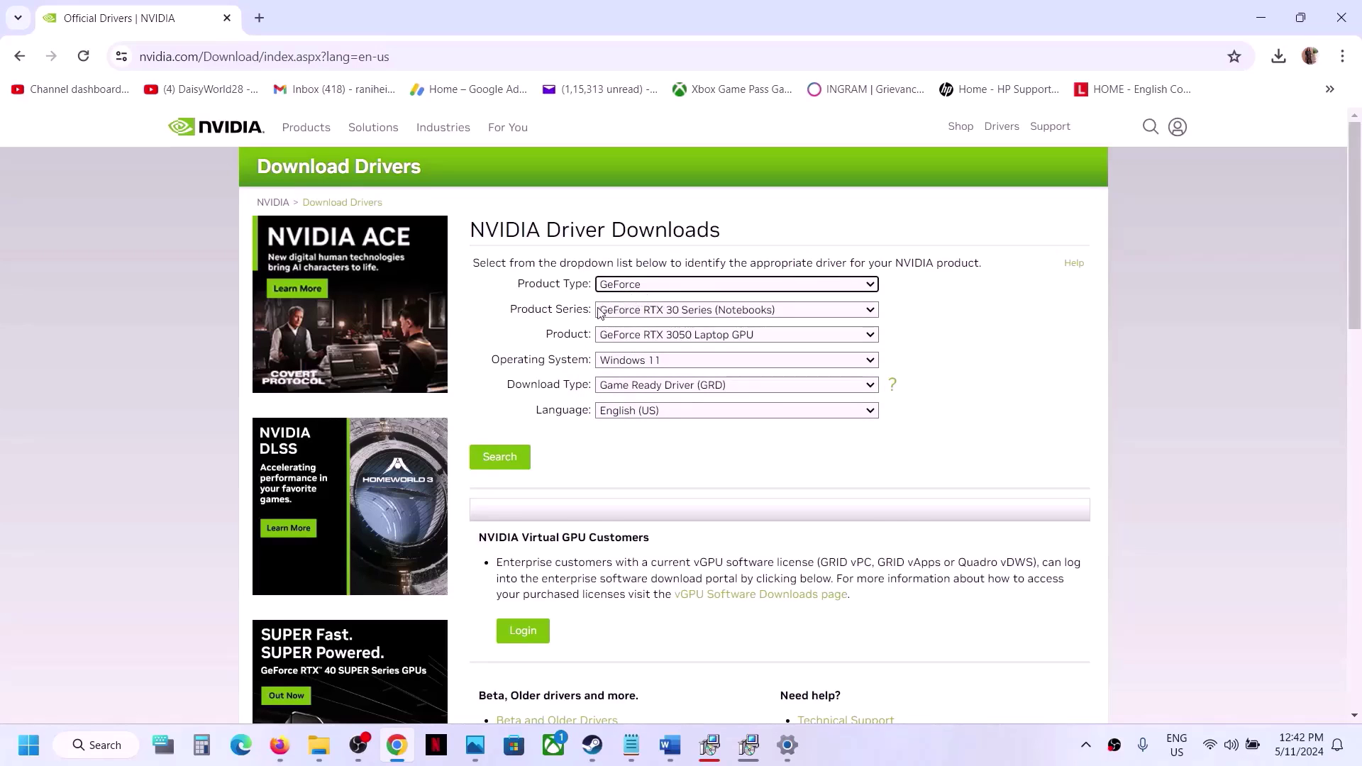
pyautogui.click(630, 315)
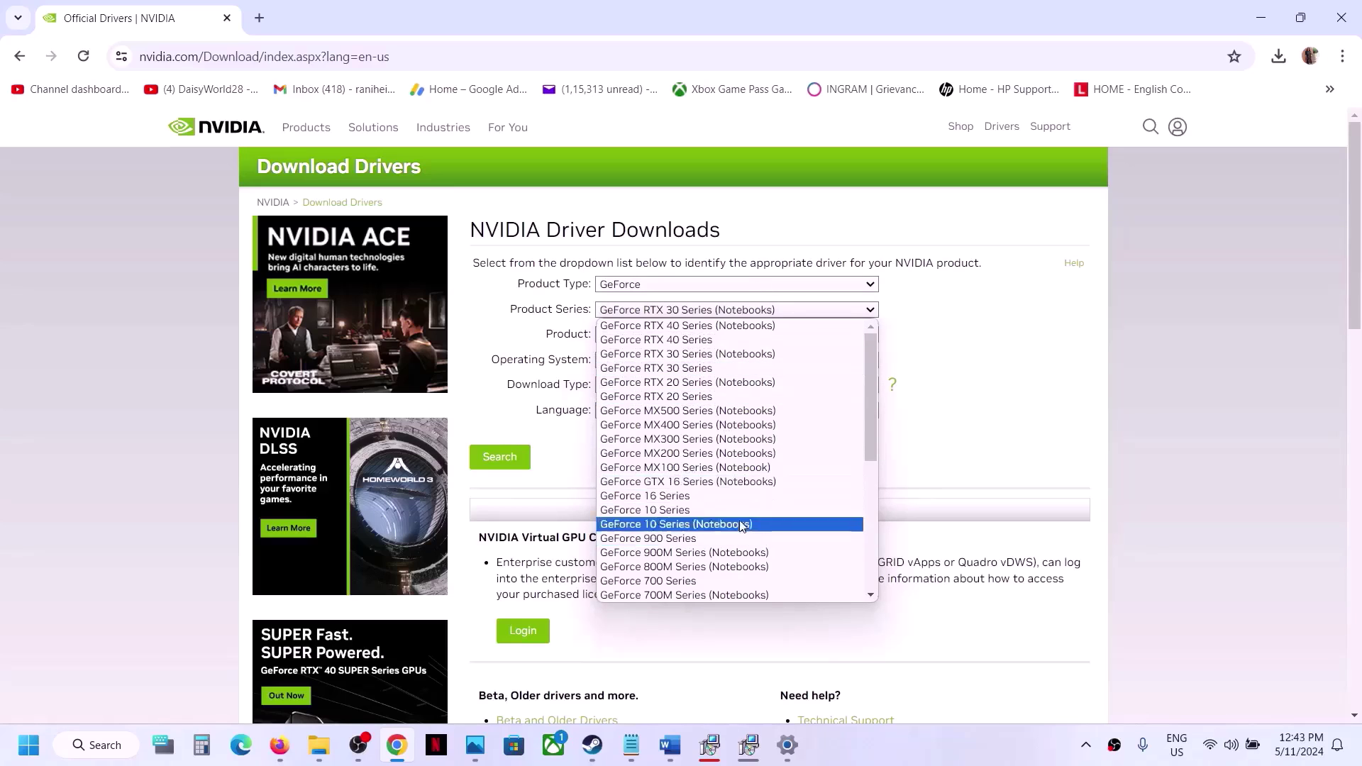
pyautogui.click(721, 358)
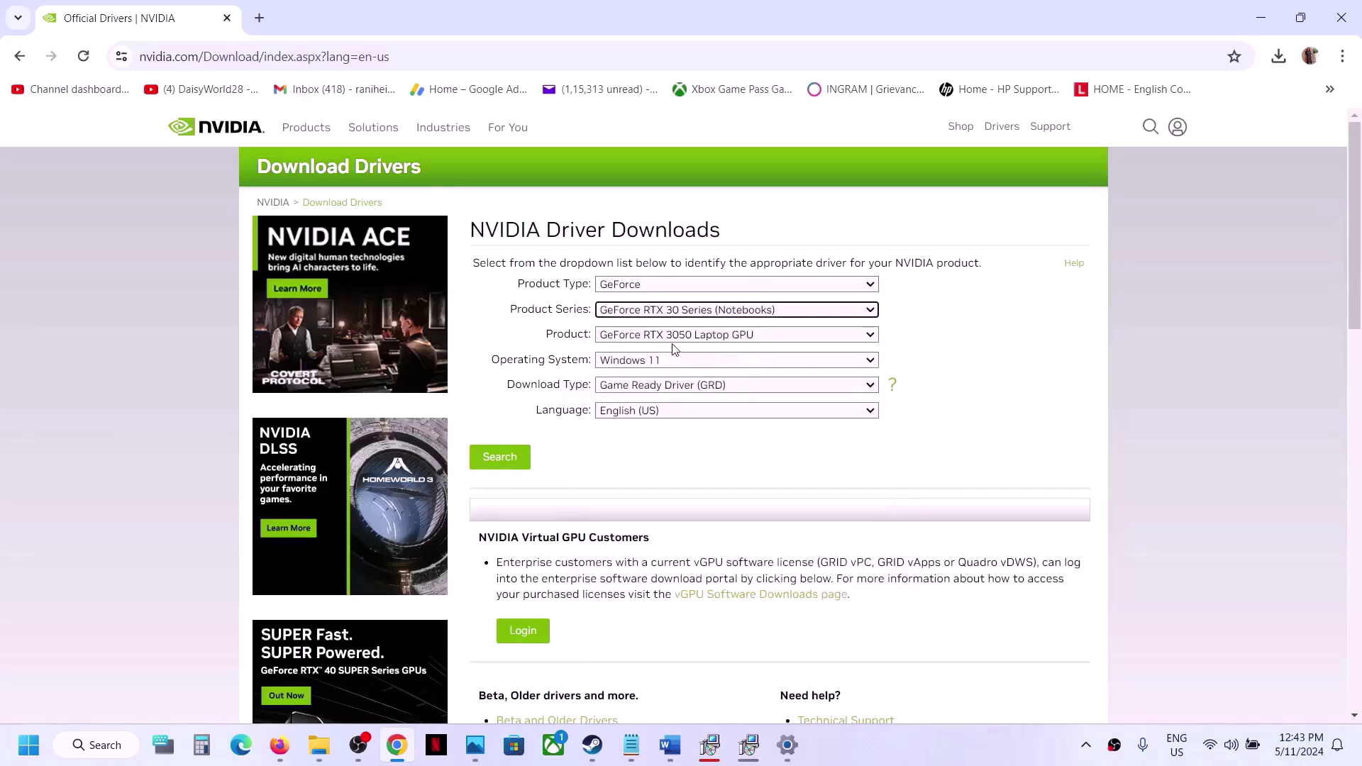
pyautogui.click(669, 340)
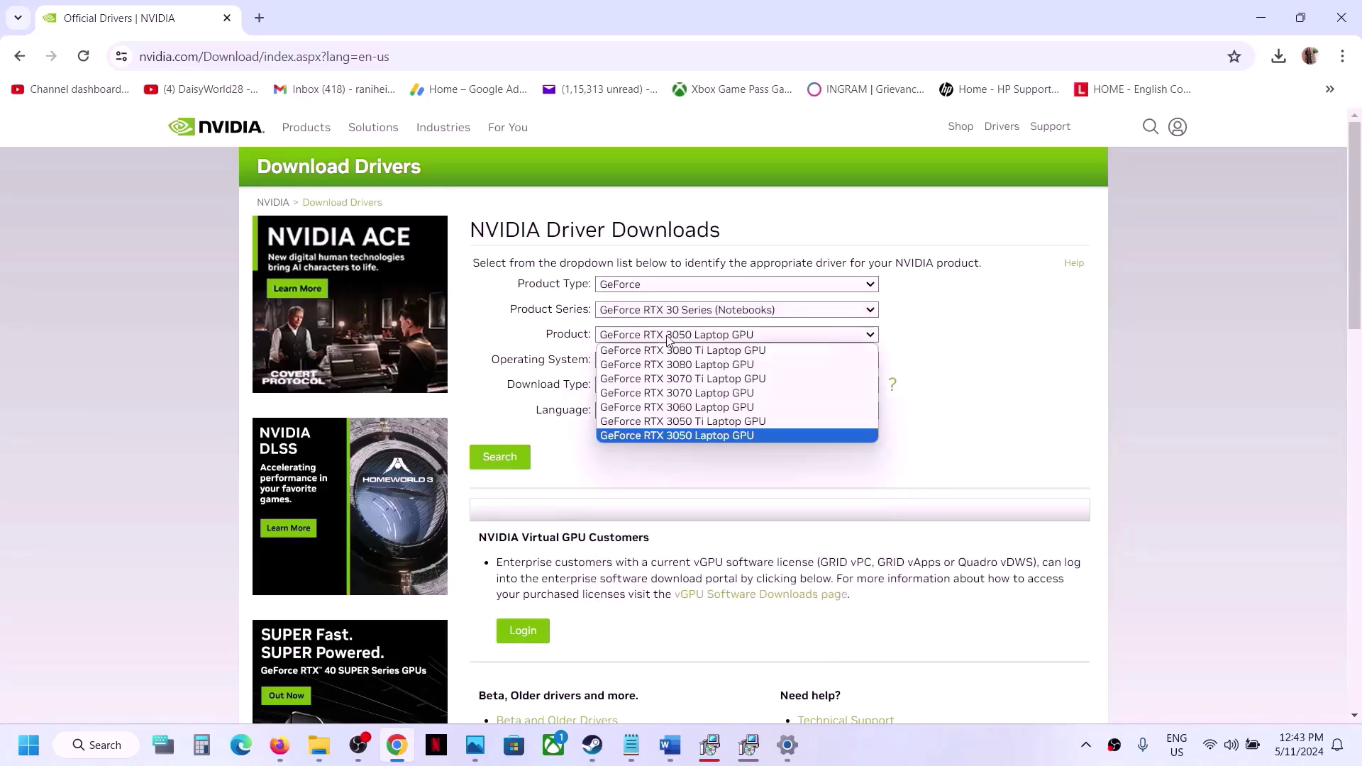
pyautogui.click(679, 435)
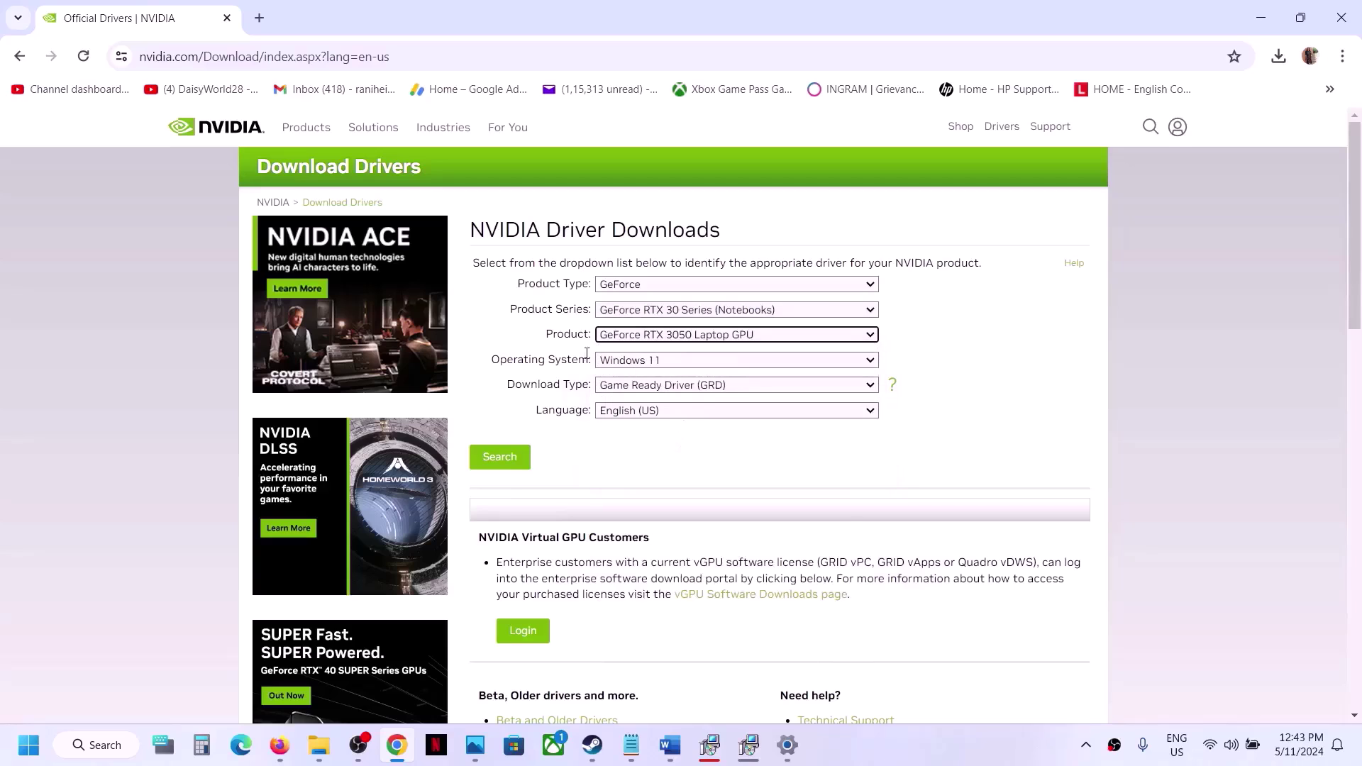
pyautogui.click(635, 363)
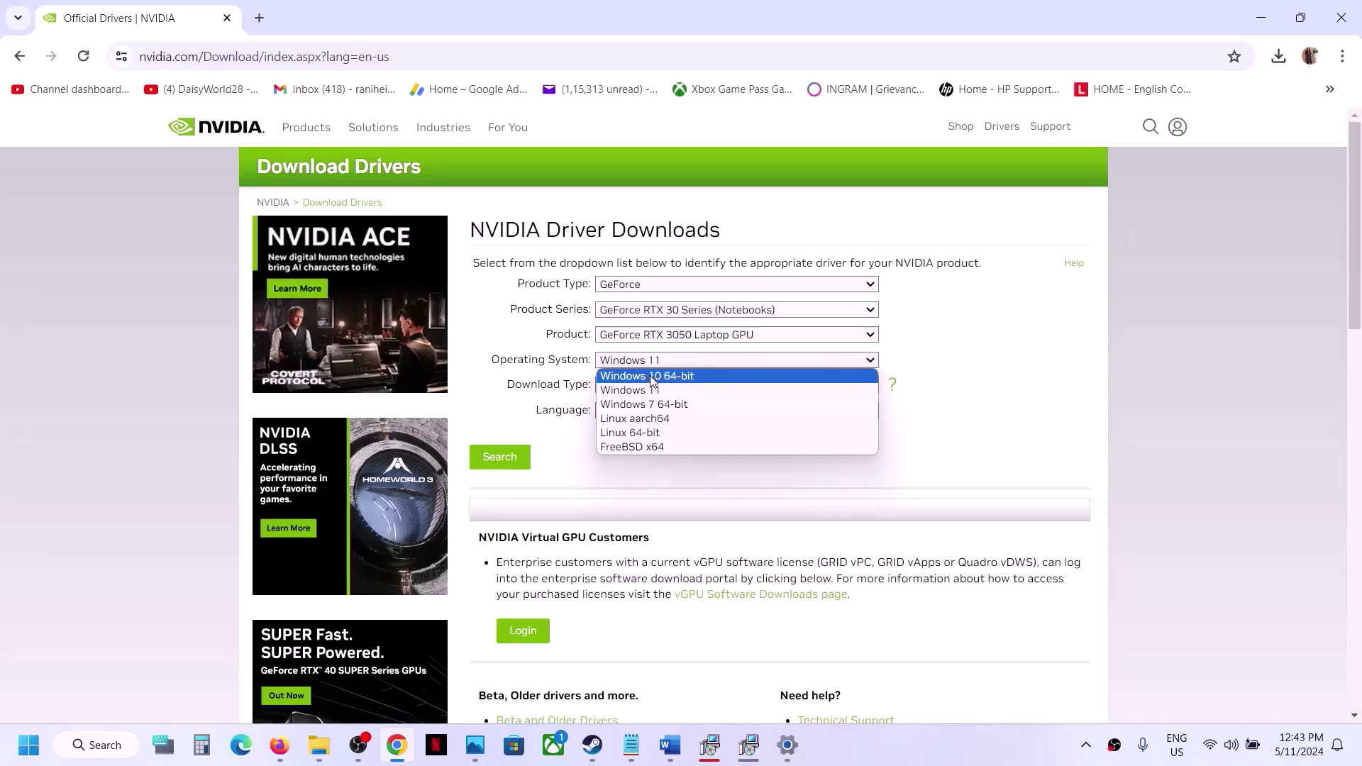
pyautogui.click(651, 390)
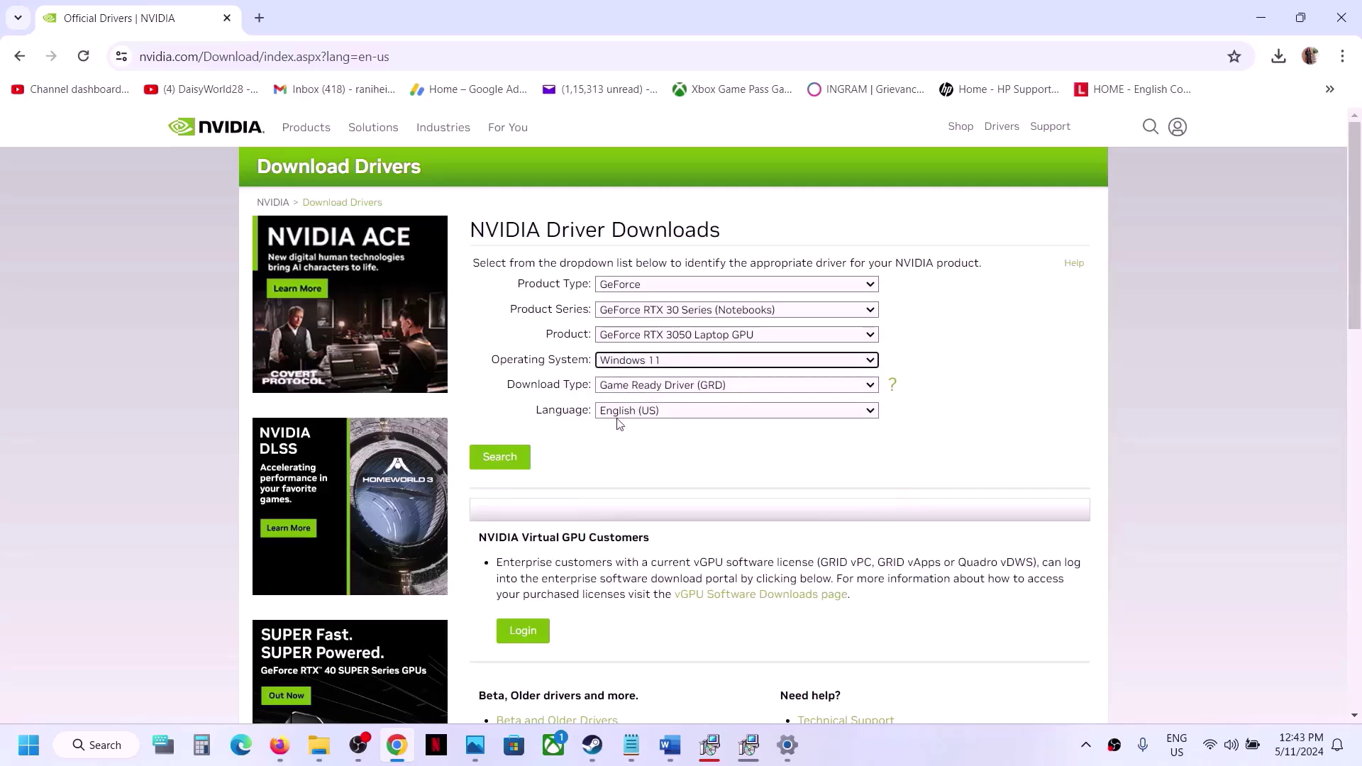
pyautogui.click(500, 463)
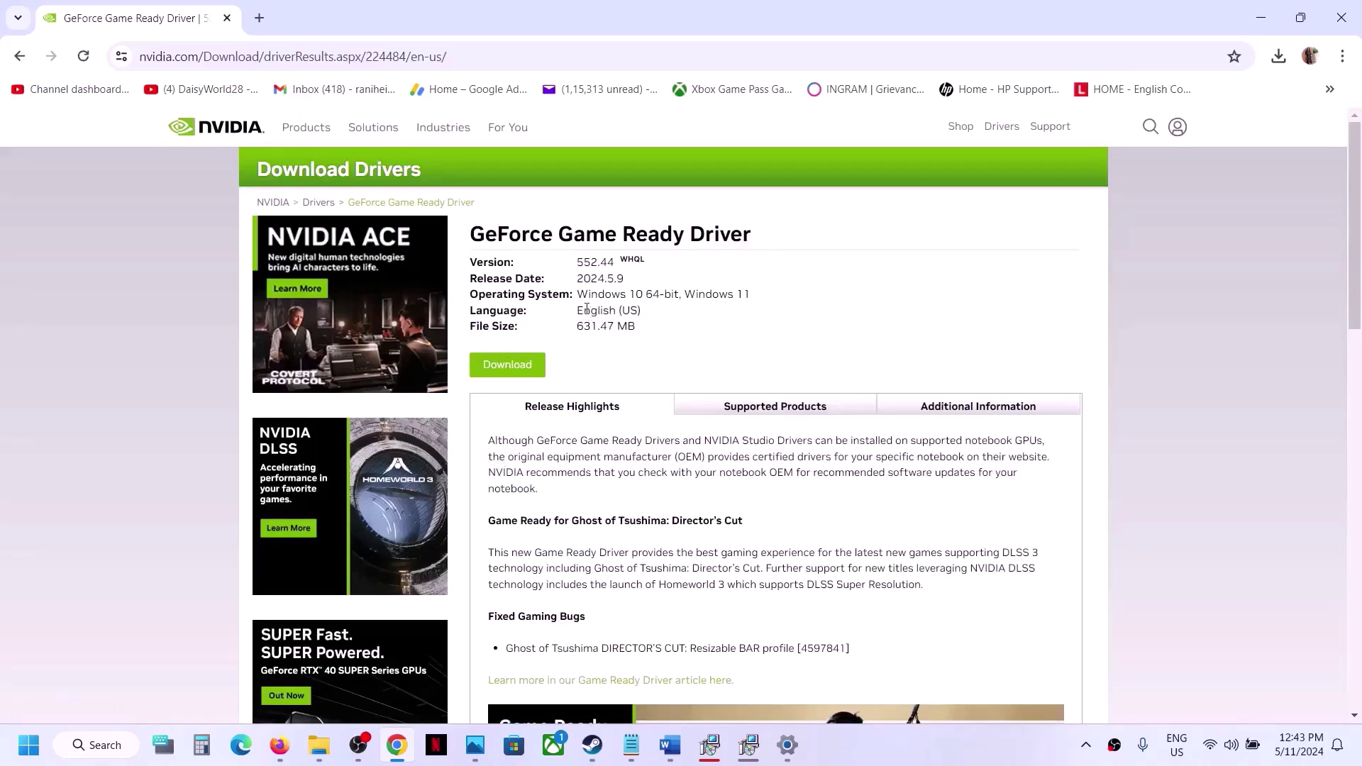
pyautogui.click(525, 363)
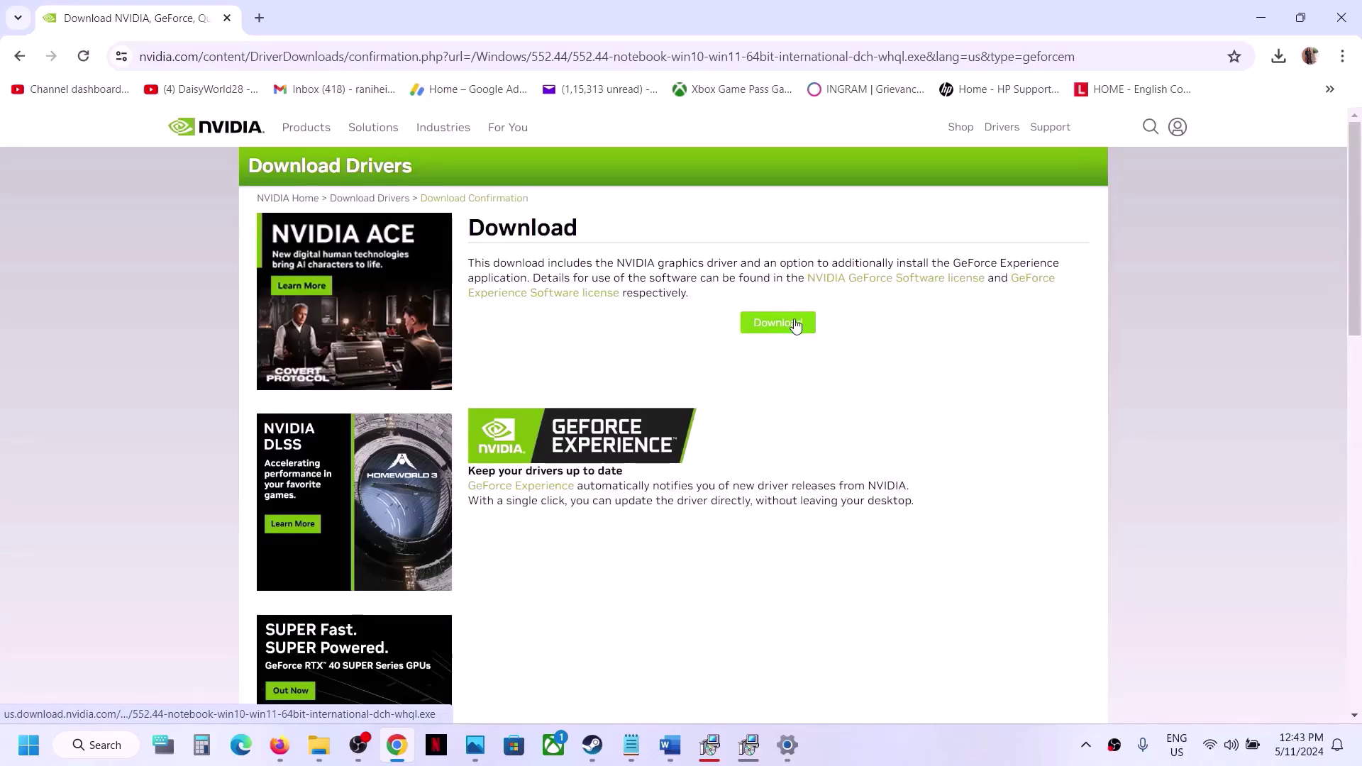
# Run the driver 552.44 installer with a Custom install and clean installation enabled
pyautogui.click(795, 324)
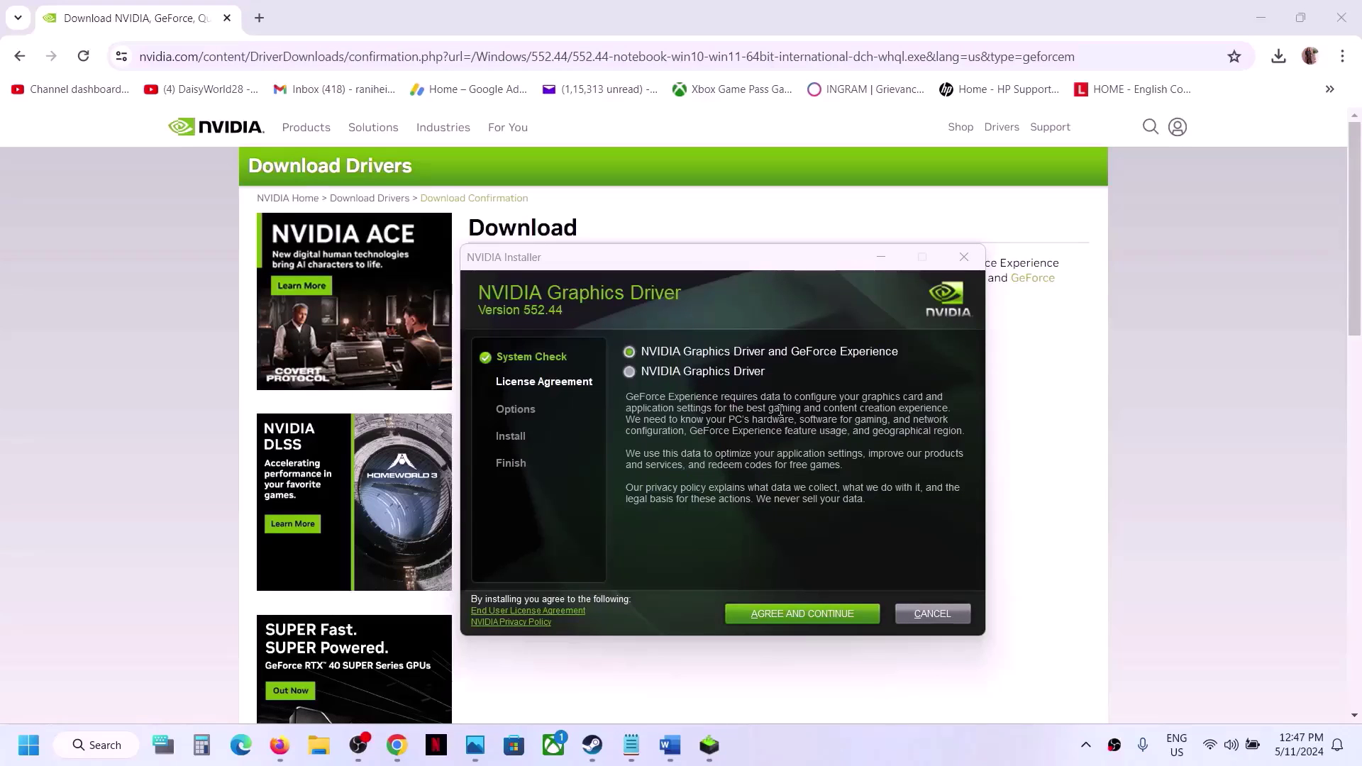
pyautogui.click(816, 611)
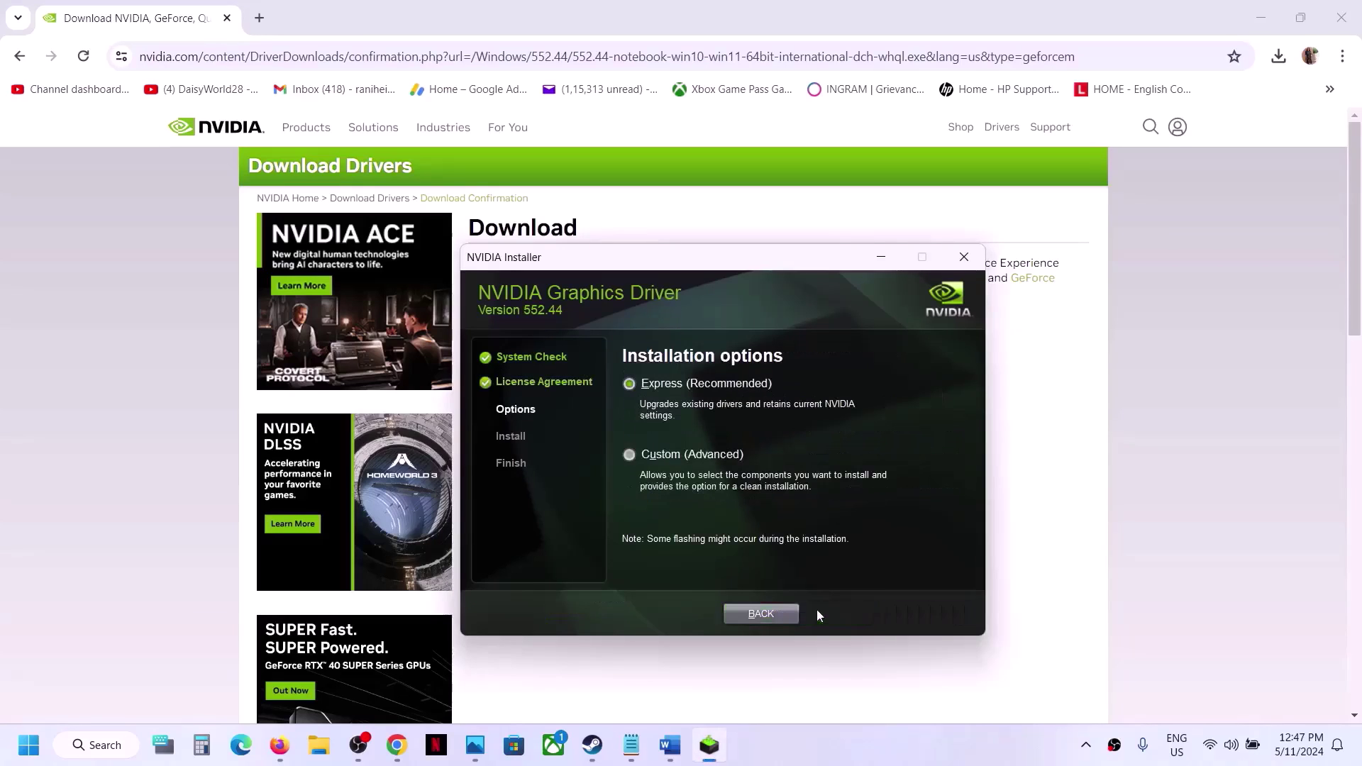
pyautogui.click(634, 452)
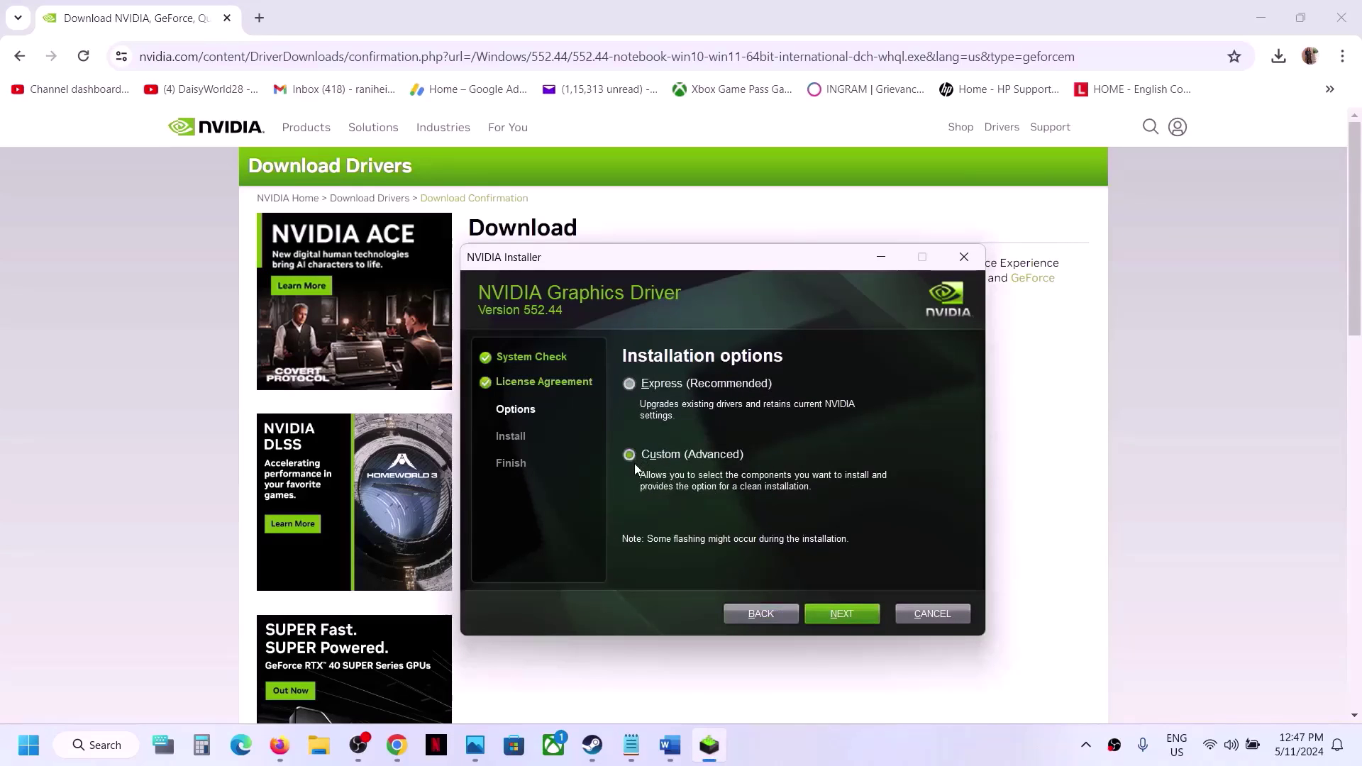
pyautogui.click(822, 616)
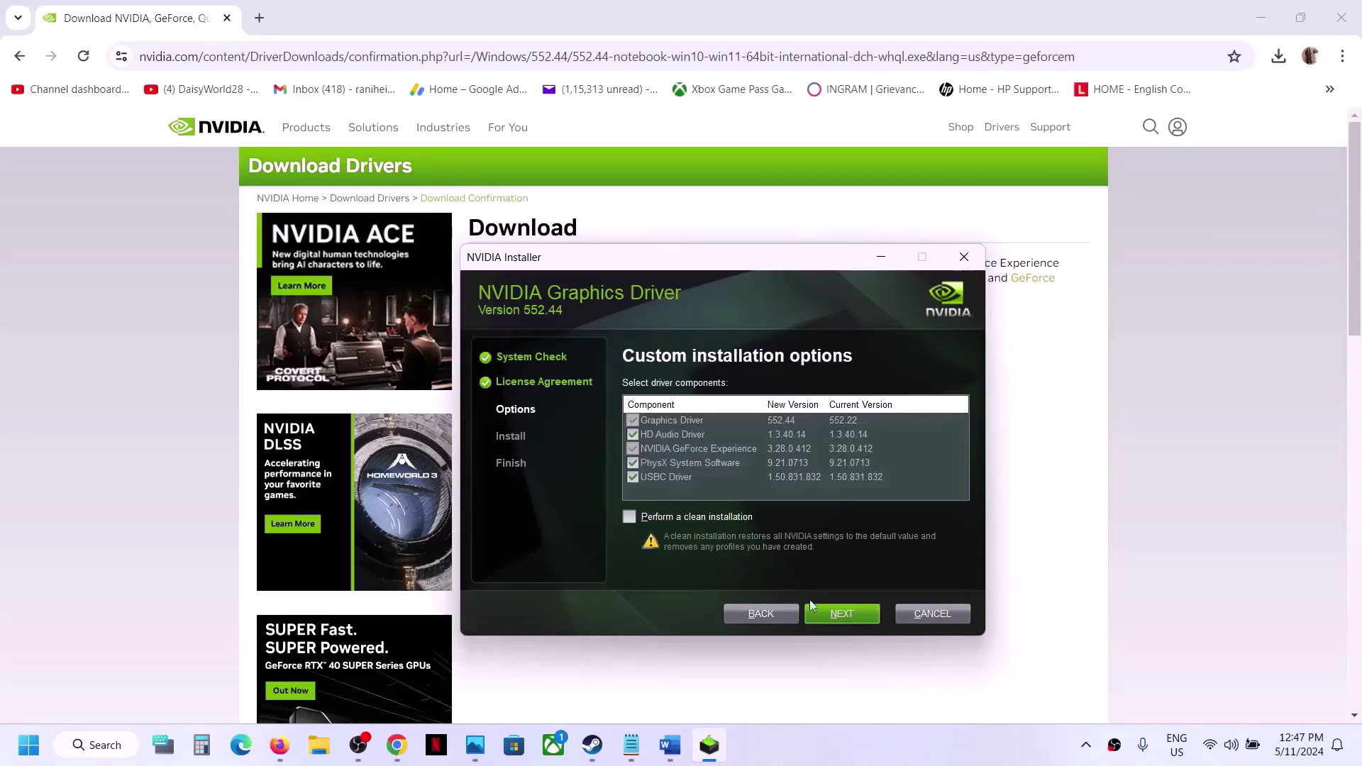
pyautogui.click(631, 518)
pyautogui.click(629, 518)
pyautogui.click(842, 613)
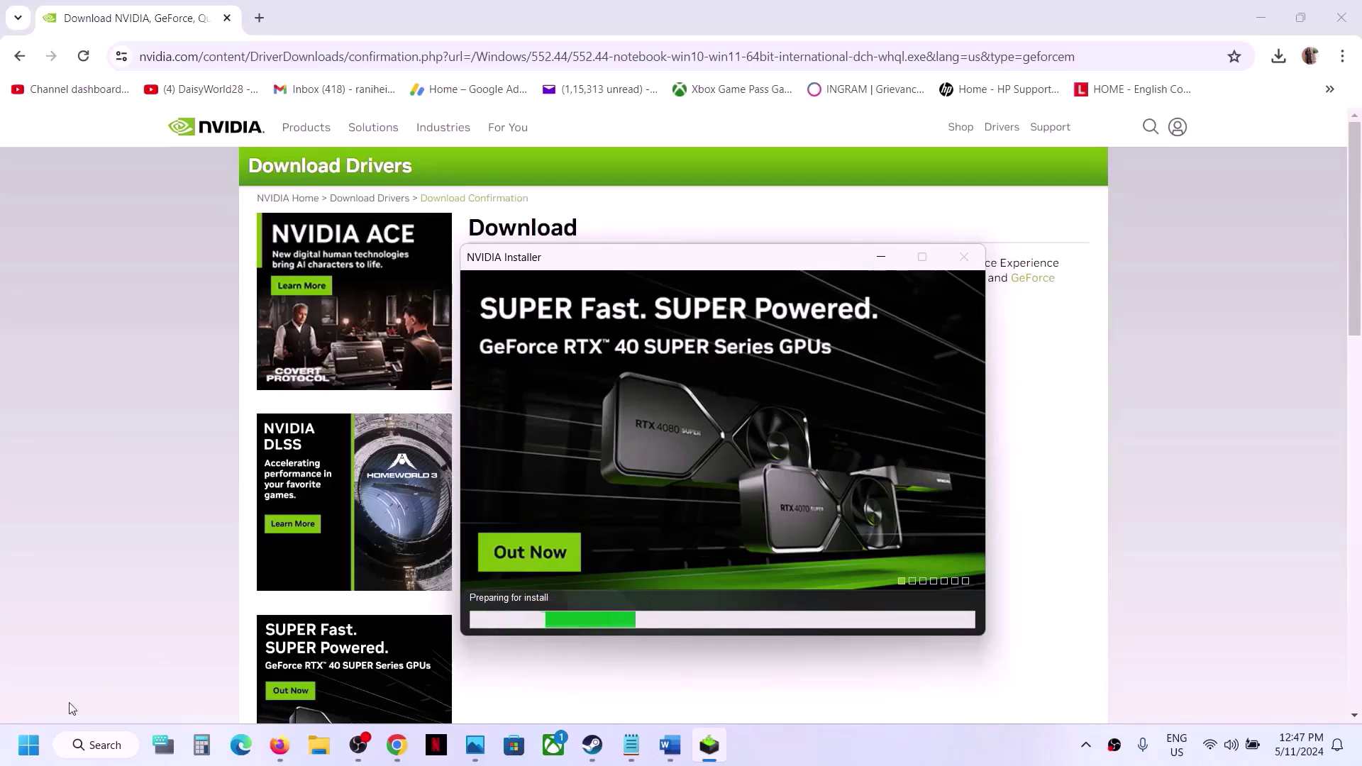
# Look at the Start menu's restart power options, then dismiss them to return to the installer
pyautogui.click(28, 745)
pyautogui.click(516, 682)
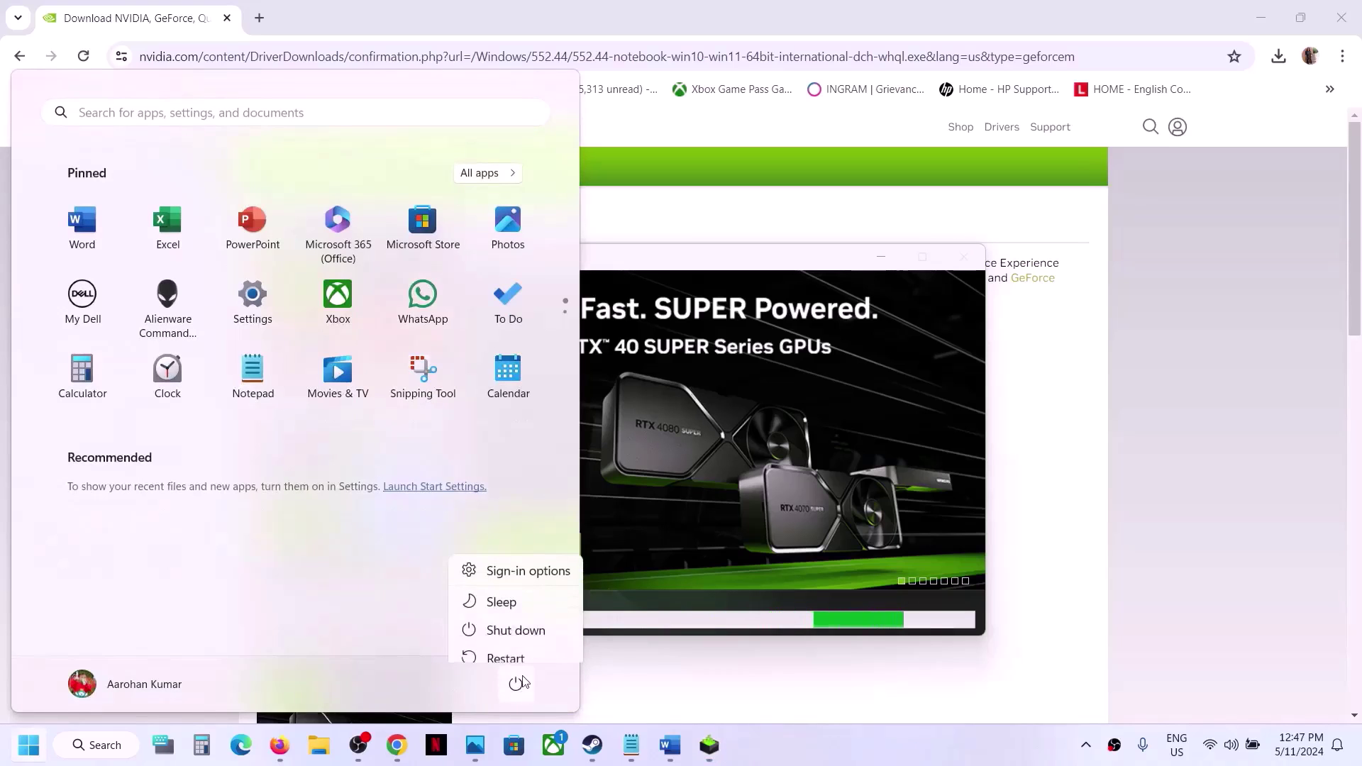
pyautogui.click(855, 508)
pyautogui.click(893, 525)
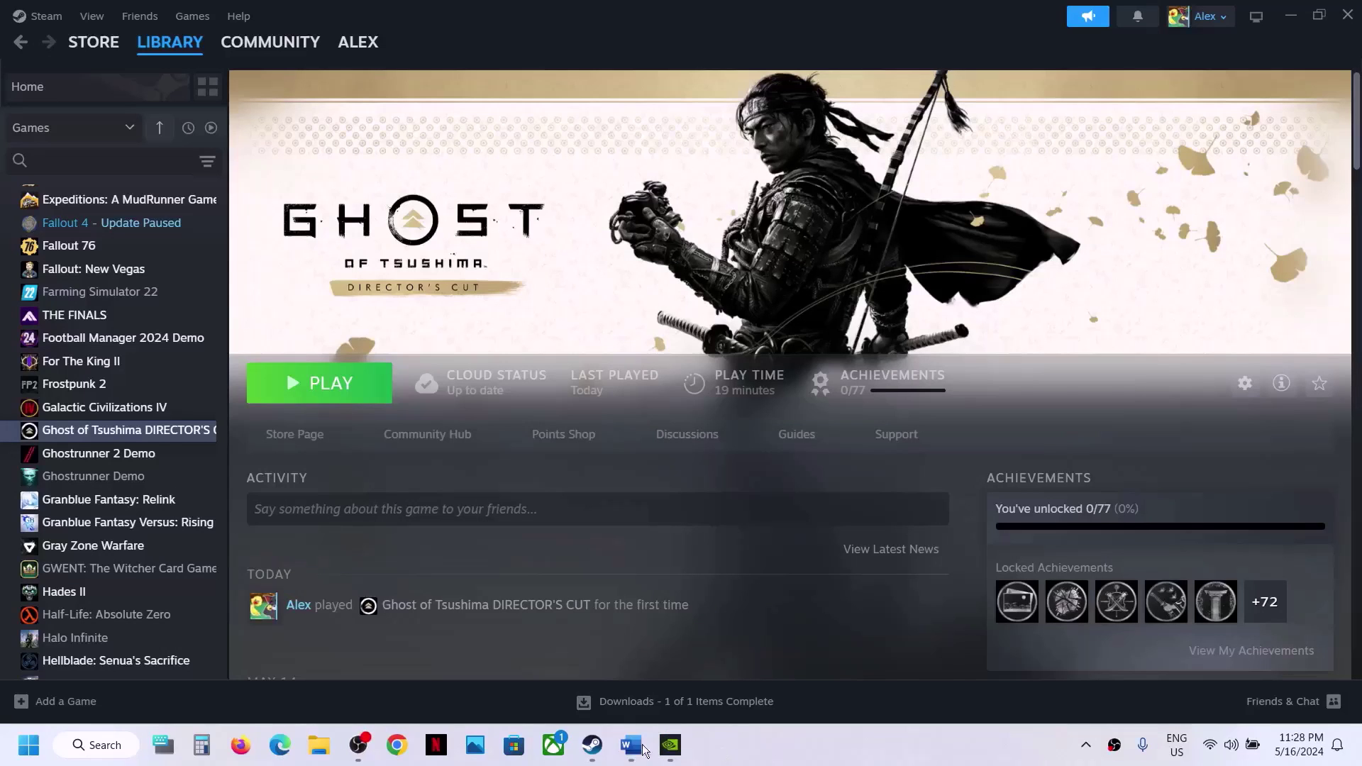
# Find Step 7 on dedicated graphics in the notes, then search Windows for 'graphics' settings
pyautogui.click(631, 745)
pyautogui.scroll(-2, 495, 440)
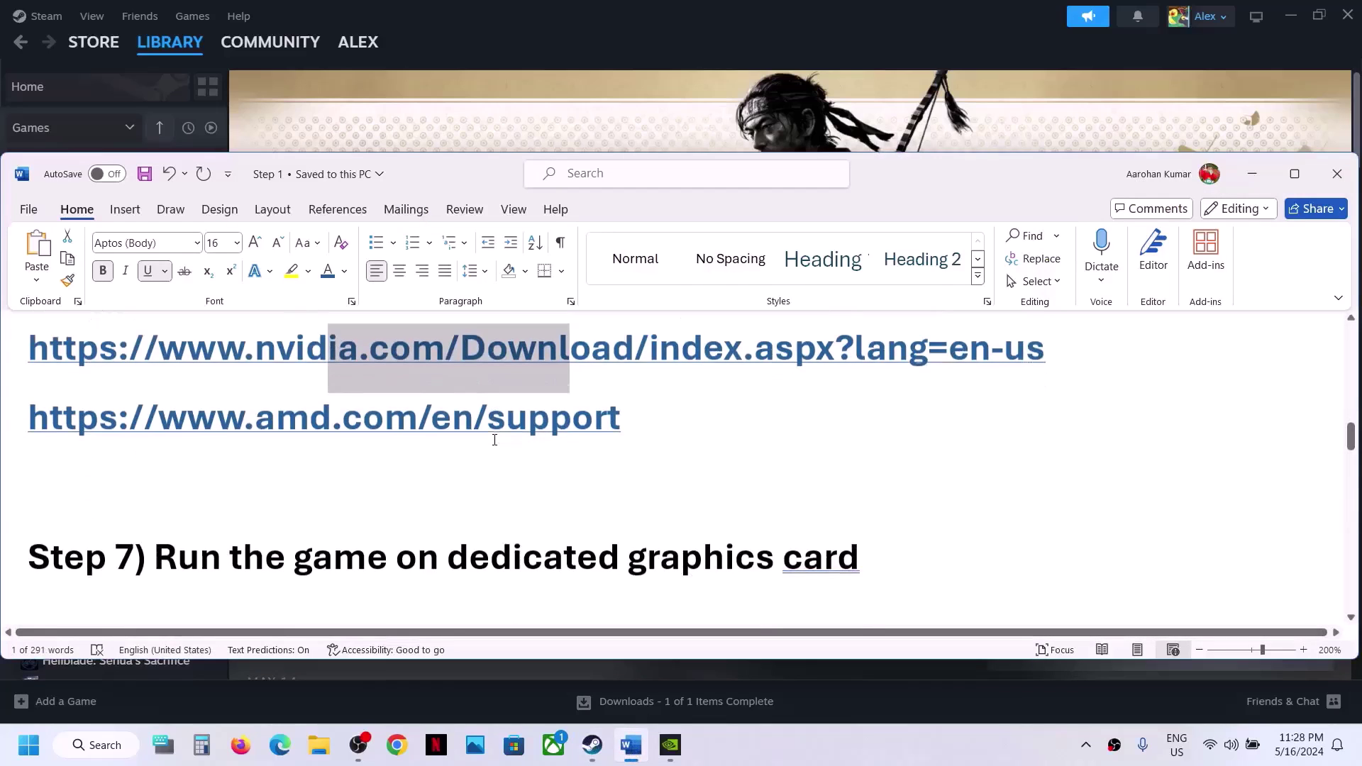
pyautogui.scroll(-1, 495, 440)
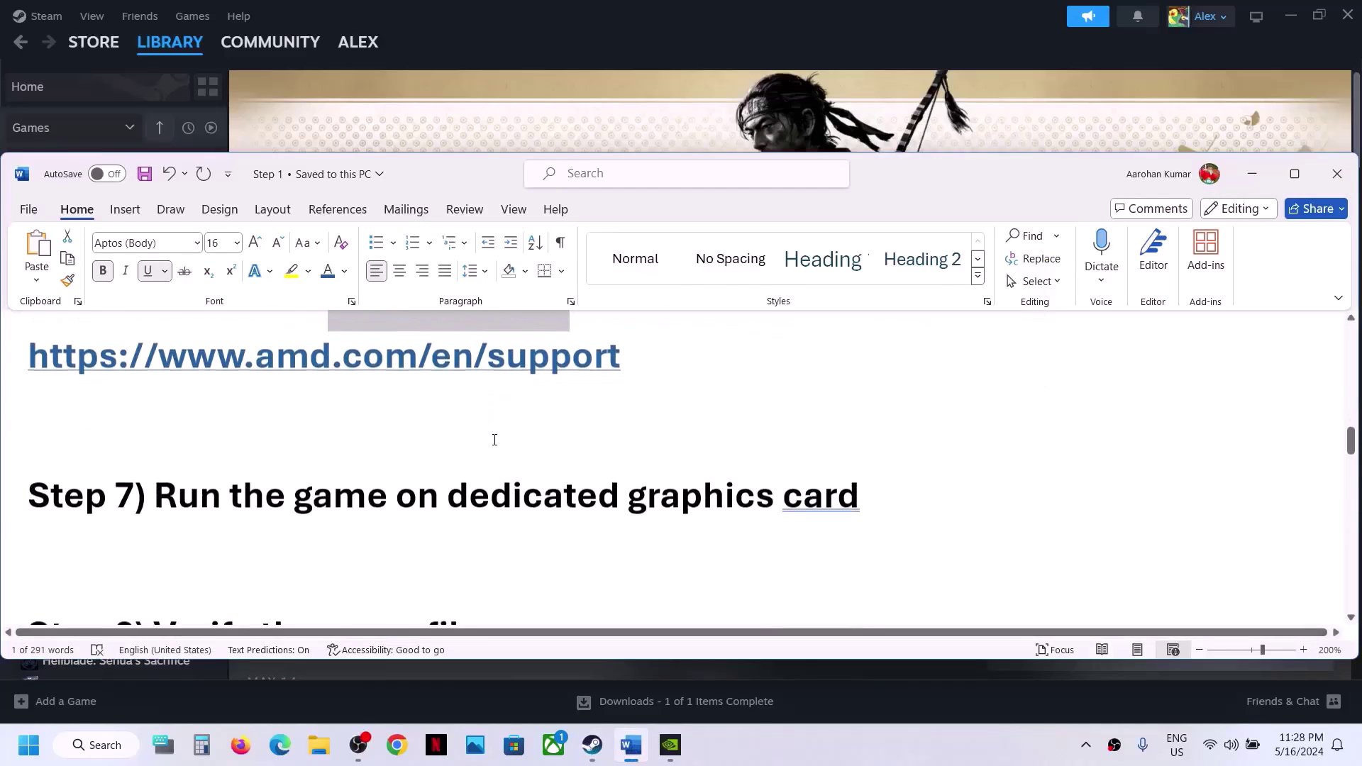
pyautogui.doubleClick(692, 496)
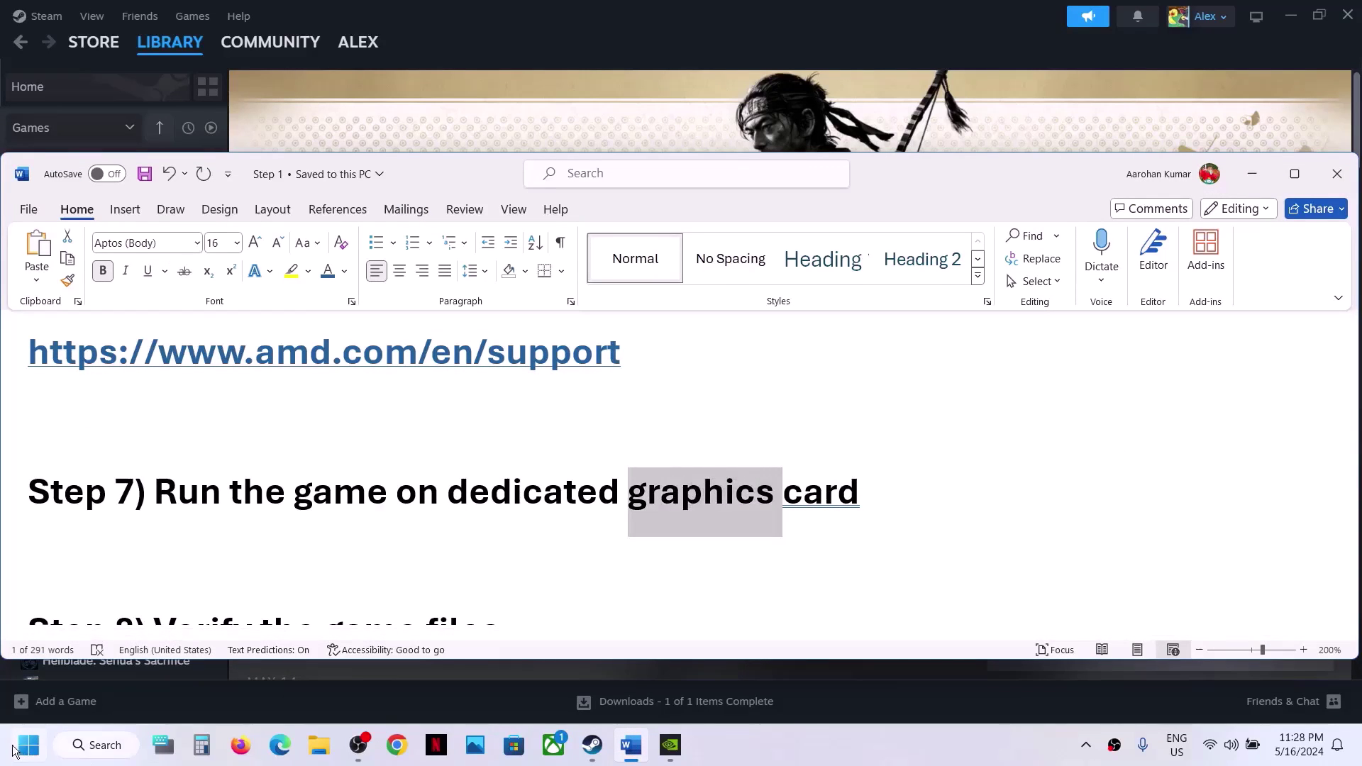
pyautogui.click(29, 745)
pyautogui.write('graphics')
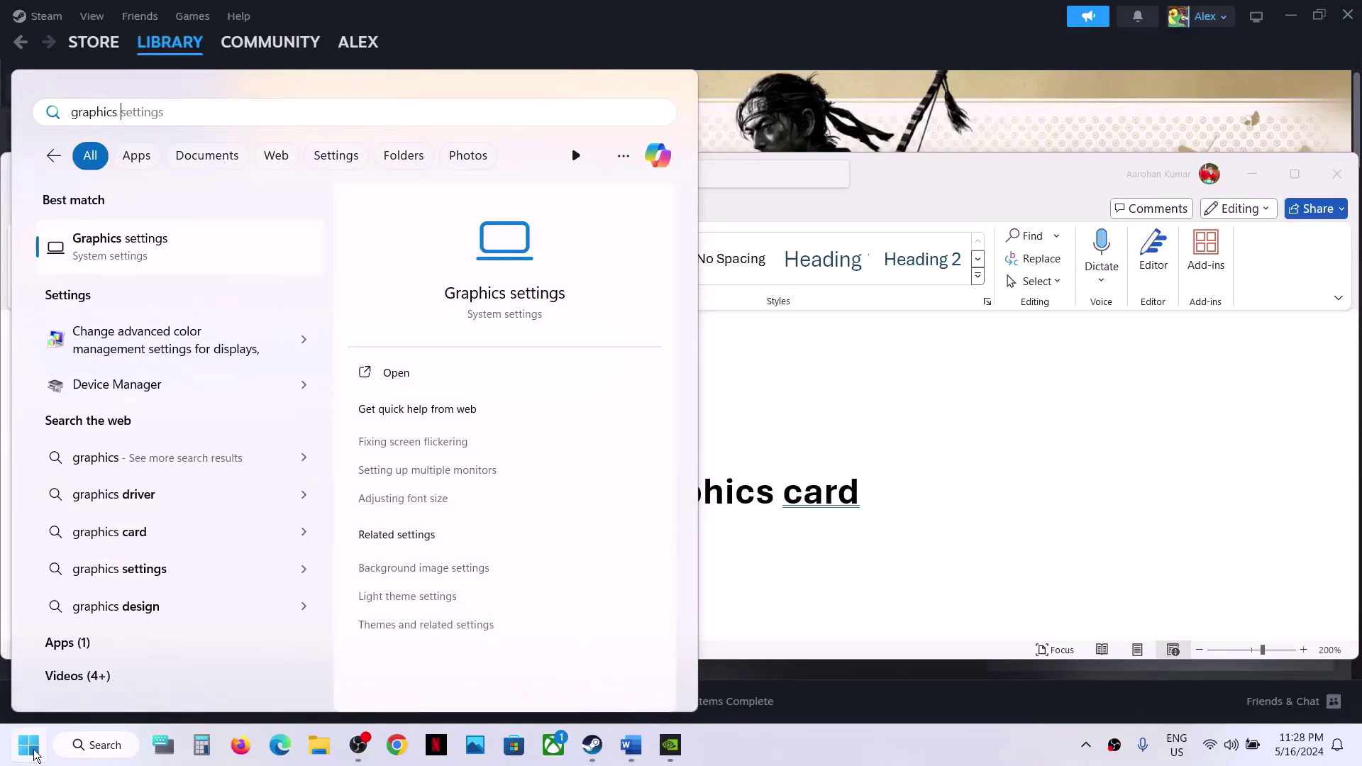
pyautogui.press('Return')
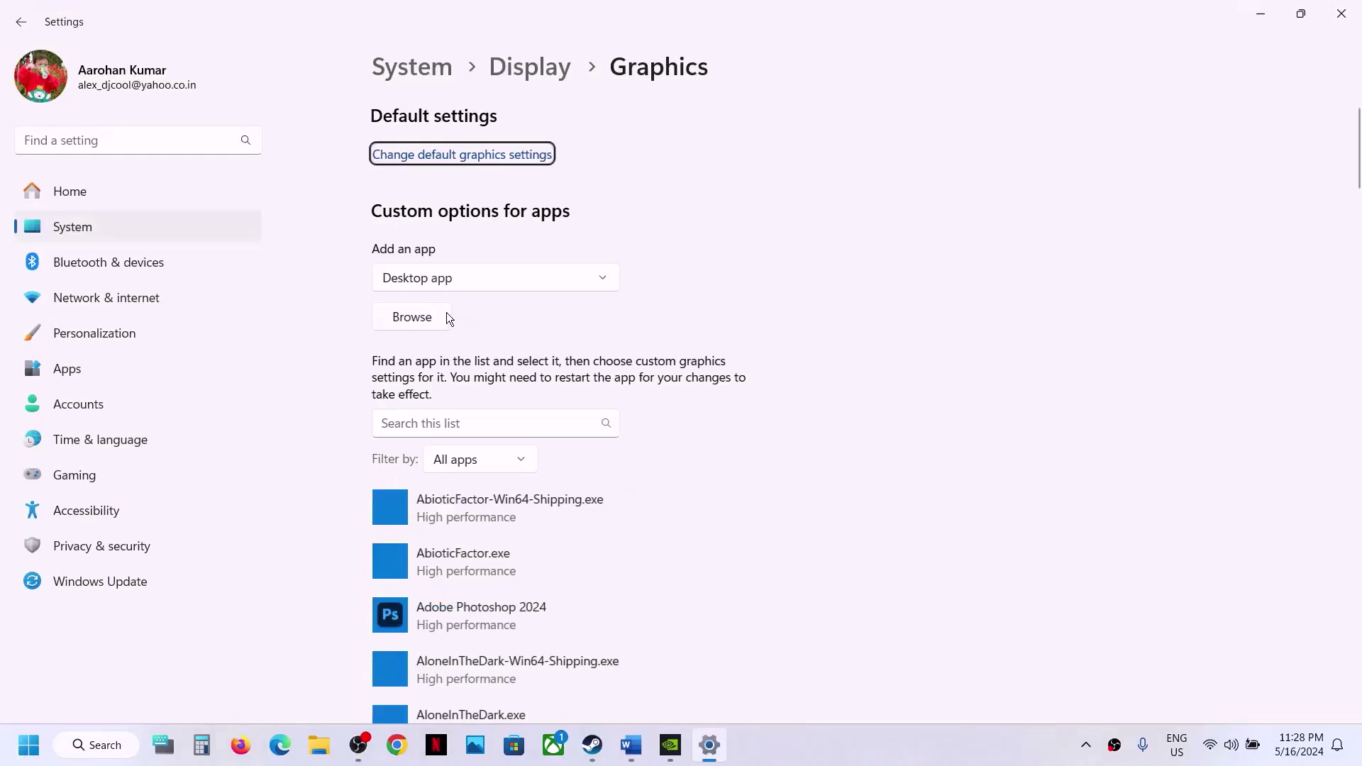
# Add GhostOfTsushima.exe to the graphics list and set it to High performance on NVIDIA
pyautogui.click(422, 319)
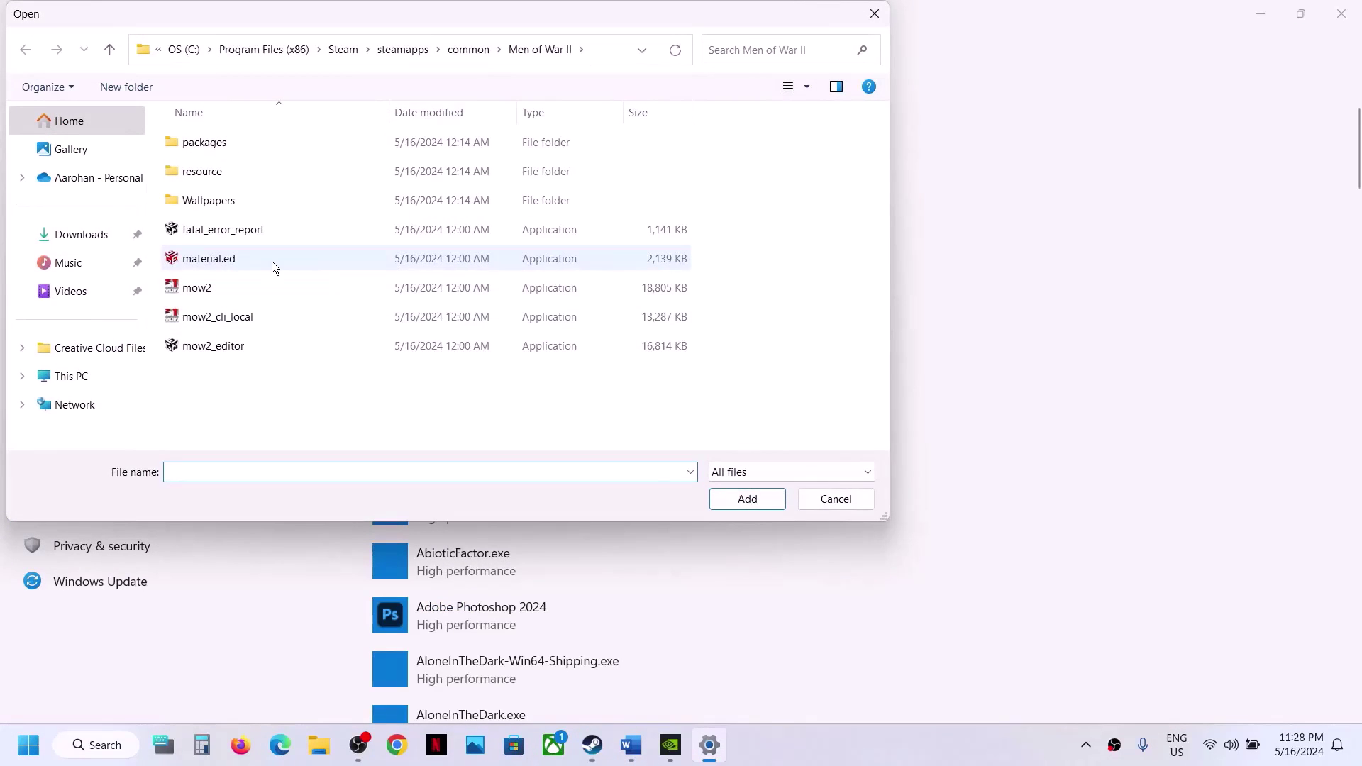
pyautogui.click(454, 50)
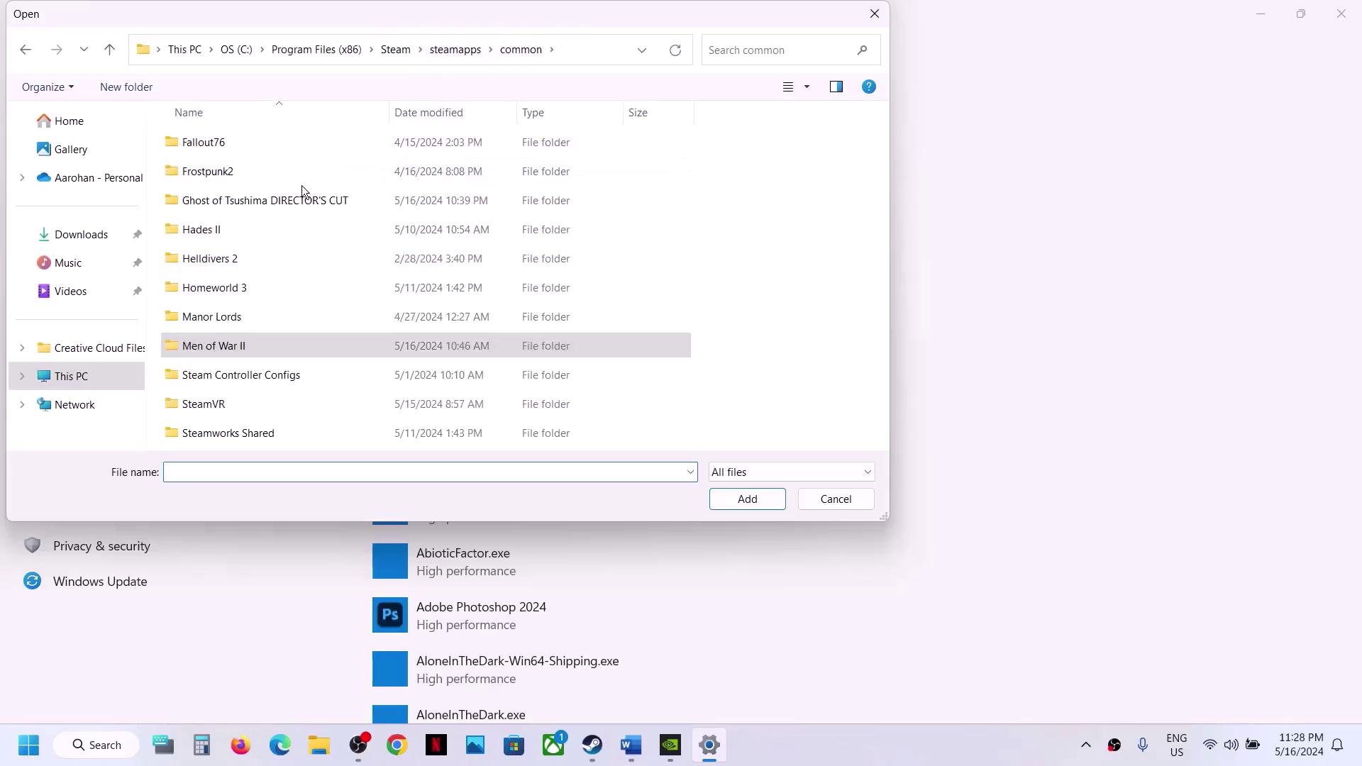
pyautogui.doubleClick(279, 202)
pyautogui.click(226, 317)
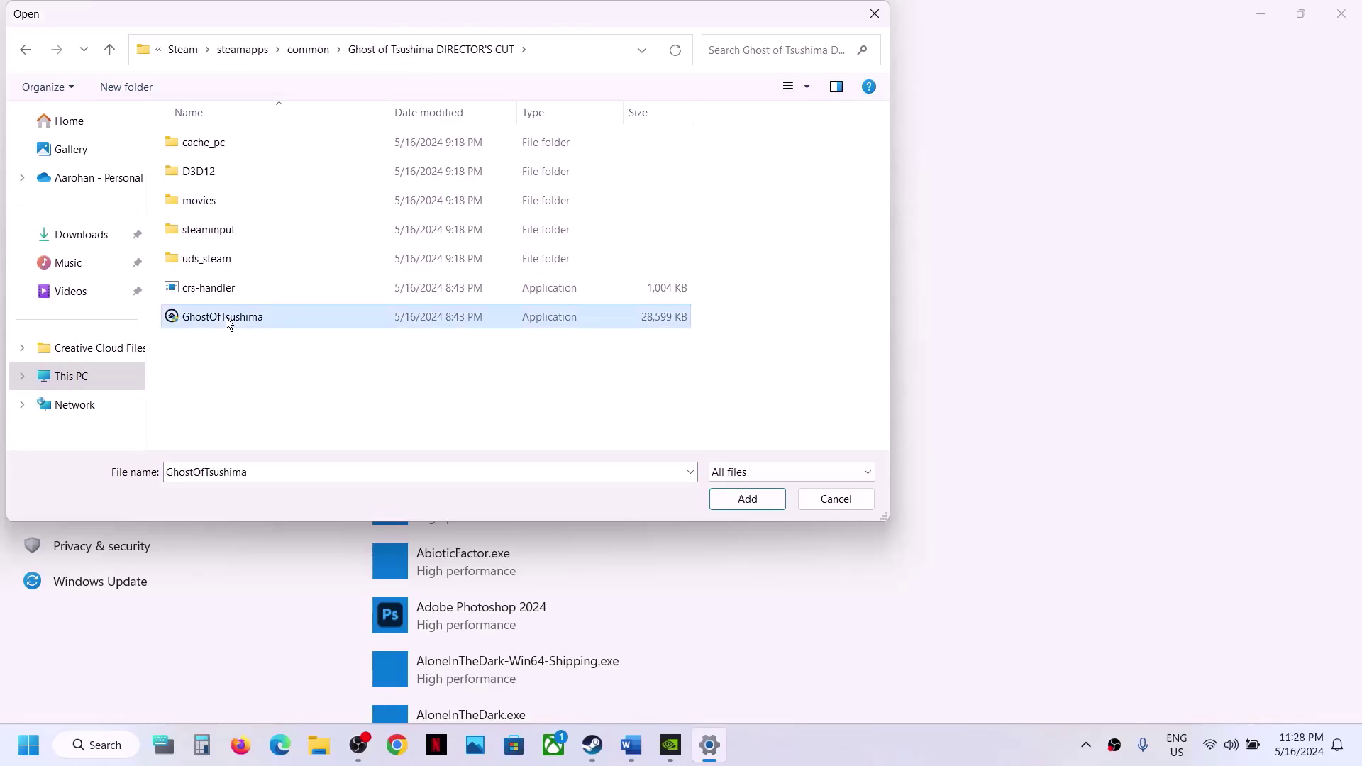
pyautogui.click(727, 503)
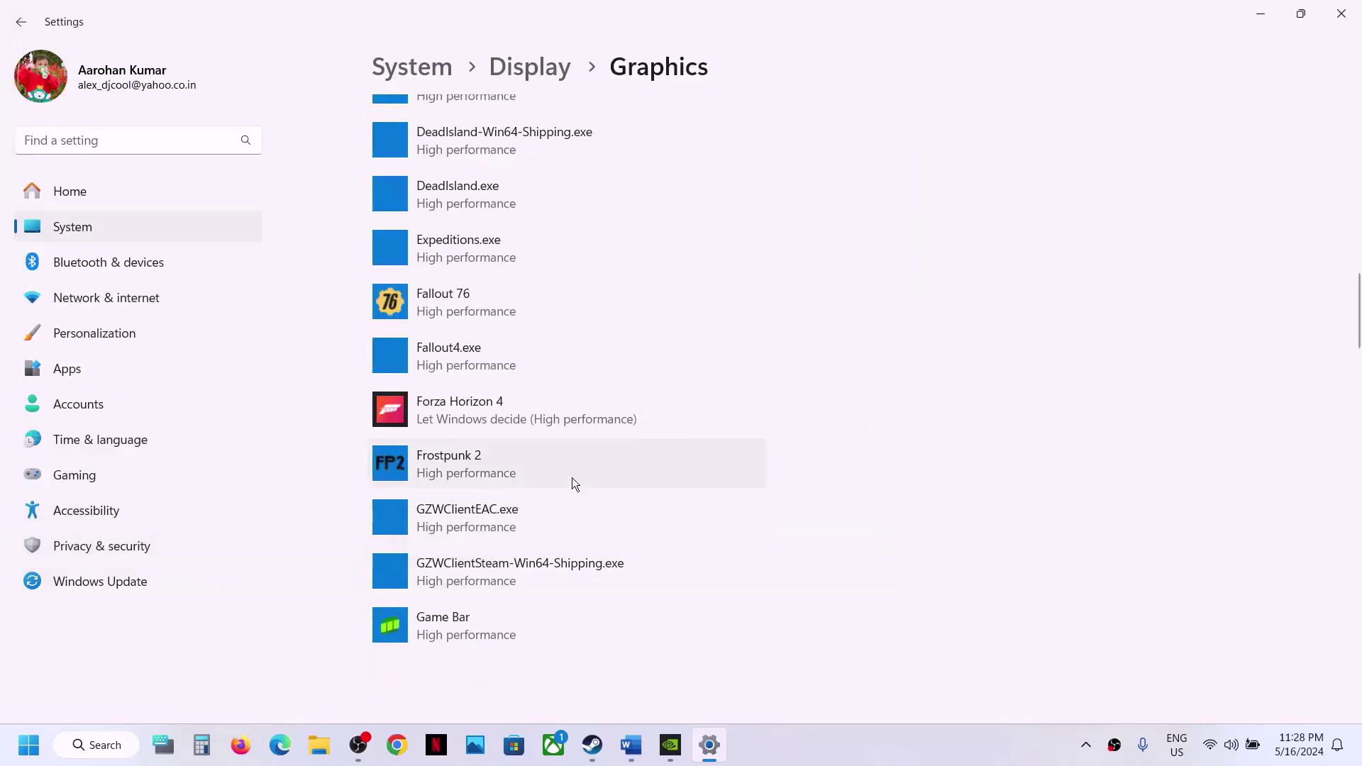
pyautogui.click(631, 503)
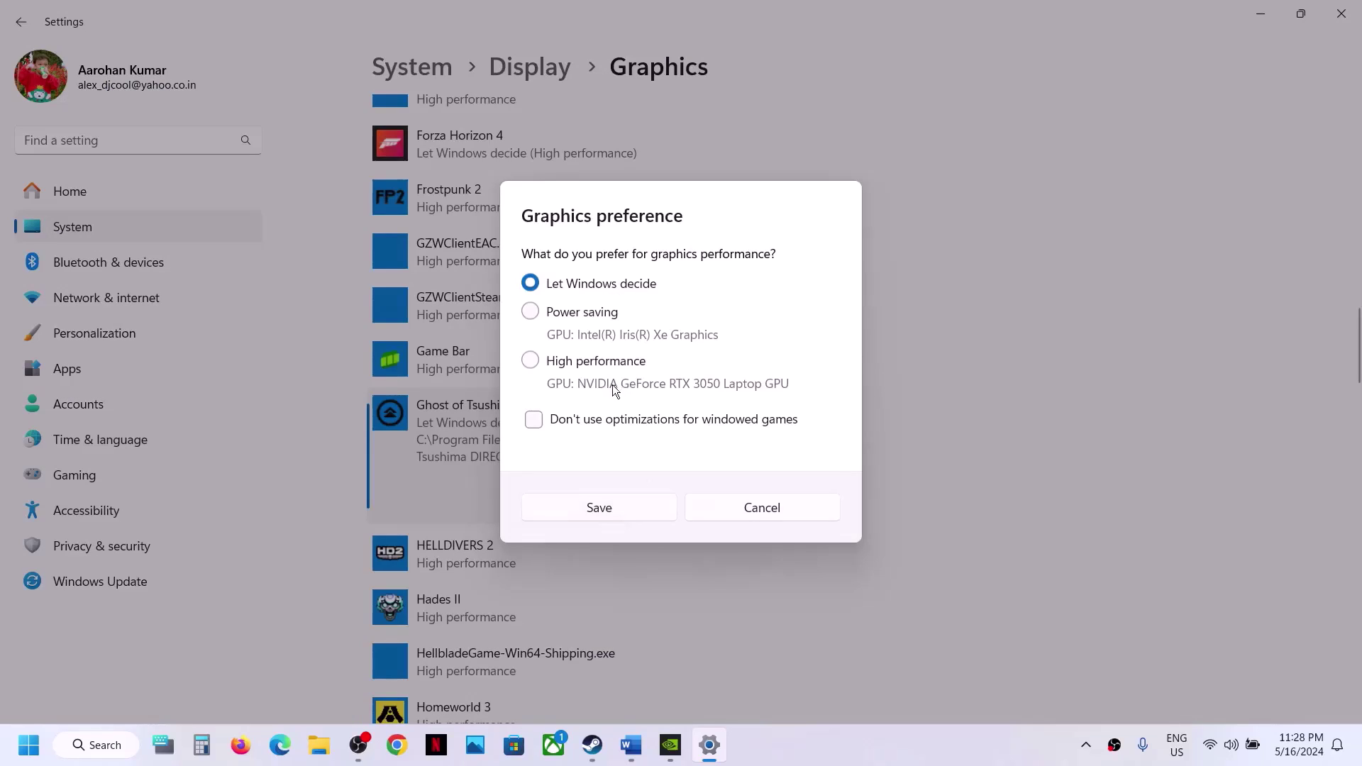
pyautogui.click(589, 361)
pyautogui.click(637, 515)
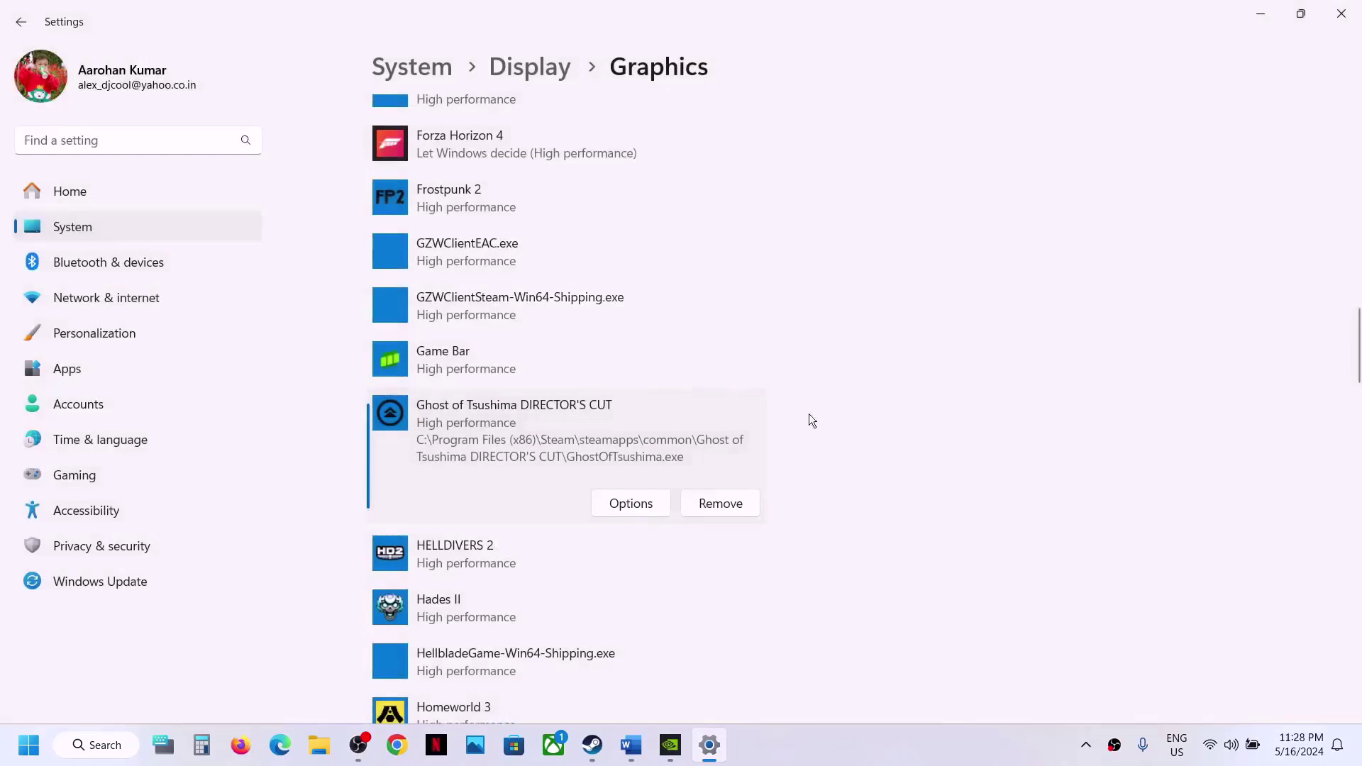
# Close Settings, mark a line in the Word notes, and return to the Steam library
pyautogui.click(1342, 14)
pyautogui.scroll(-3, 568, 390)
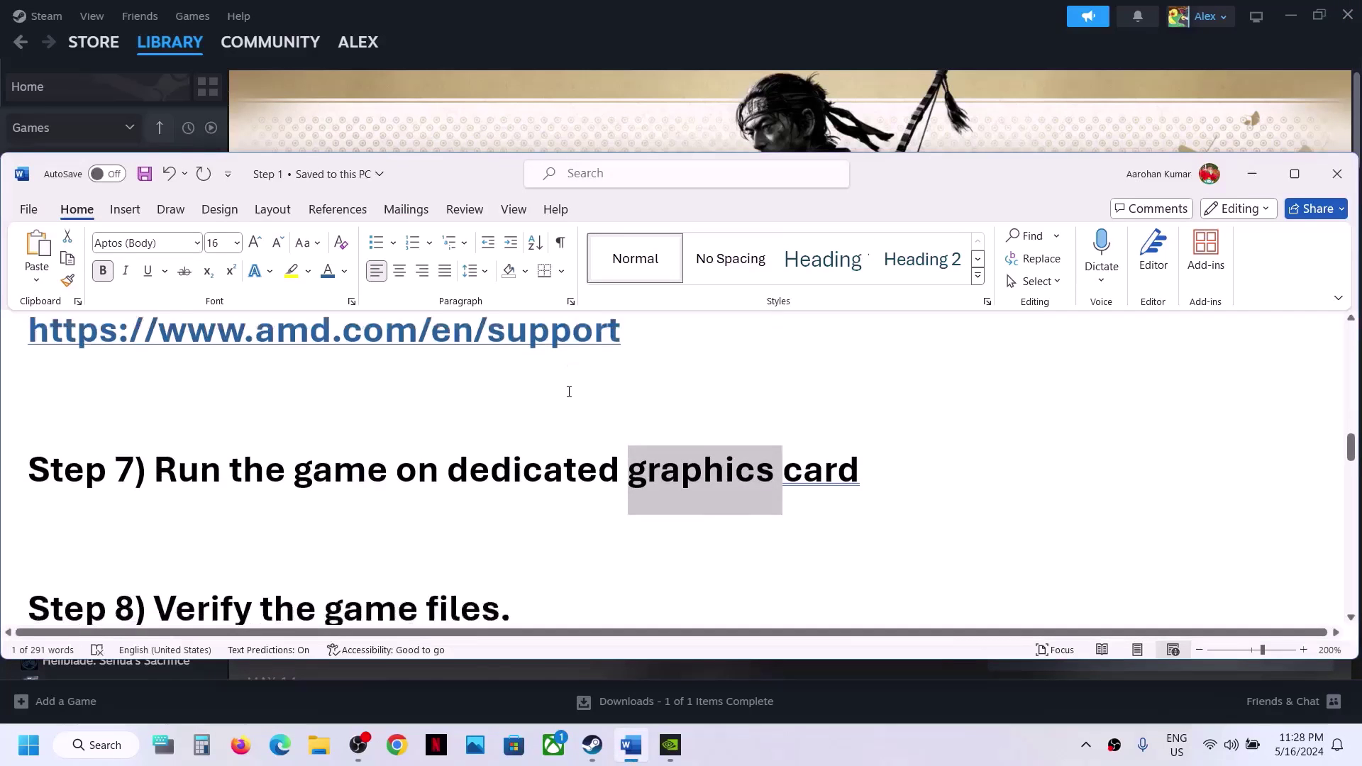
pyautogui.moveTo(184, 454); pyautogui.dragTo(404, 458)
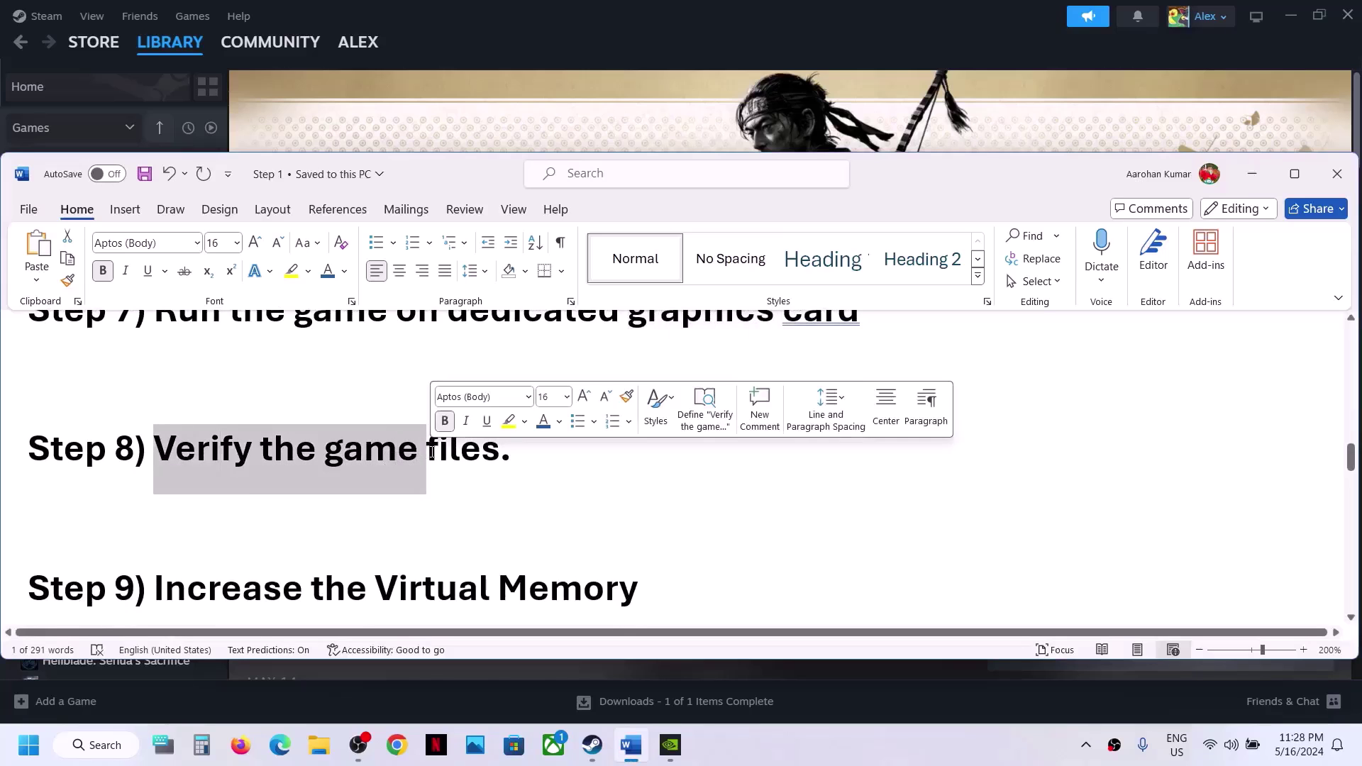
pyautogui.click(640, 40)
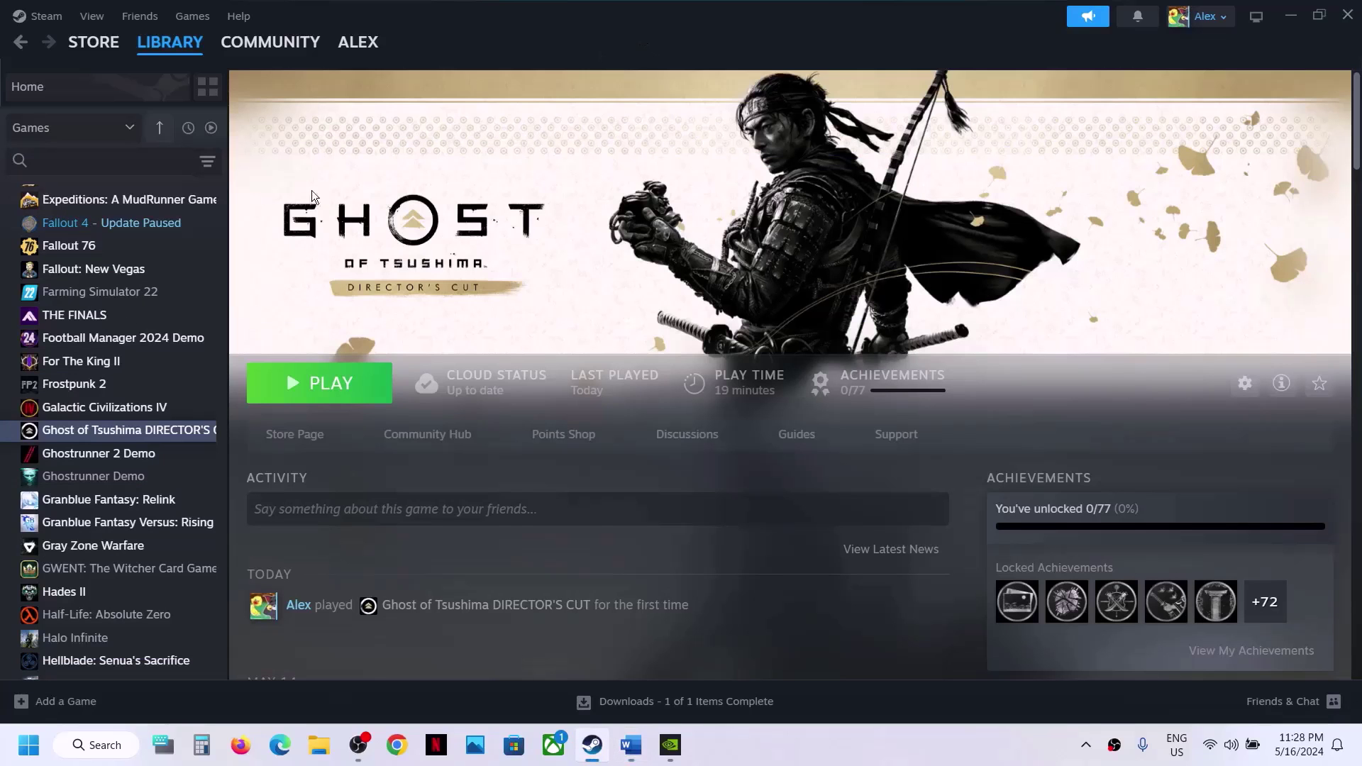
# Verify Ghost of Tsushima's game files from Properties > Installed Files
pyautogui.rightClick(70, 426)
pyautogui.click(117, 561)
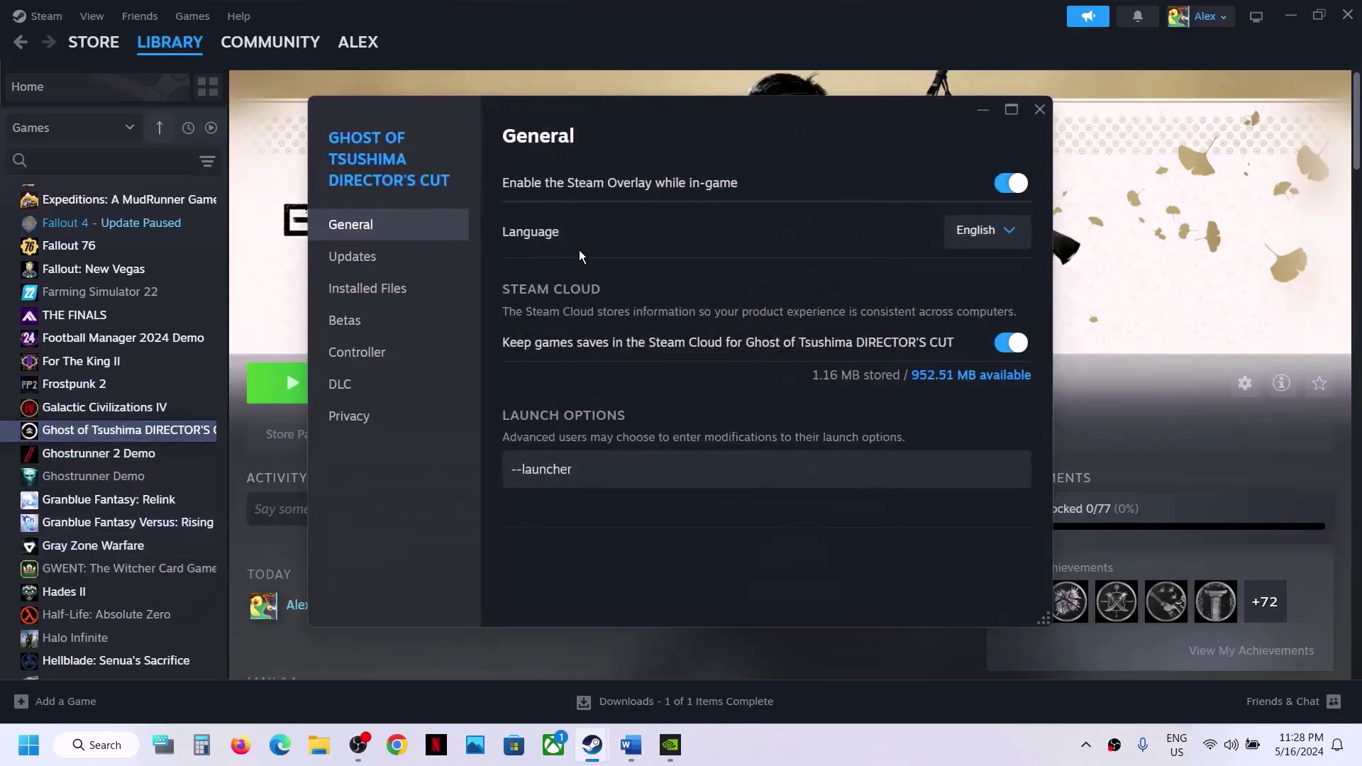
pyautogui.click(383, 299)
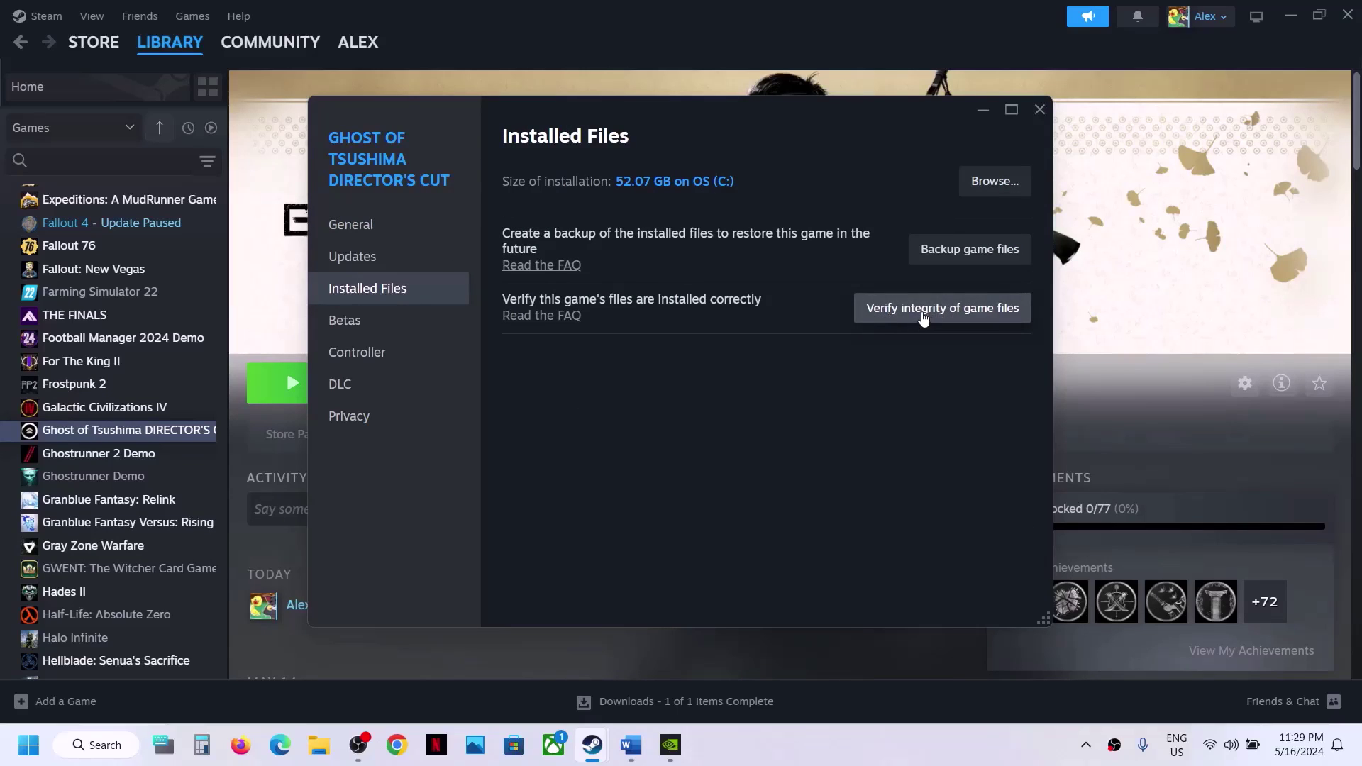
pyautogui.click(1045, 115)
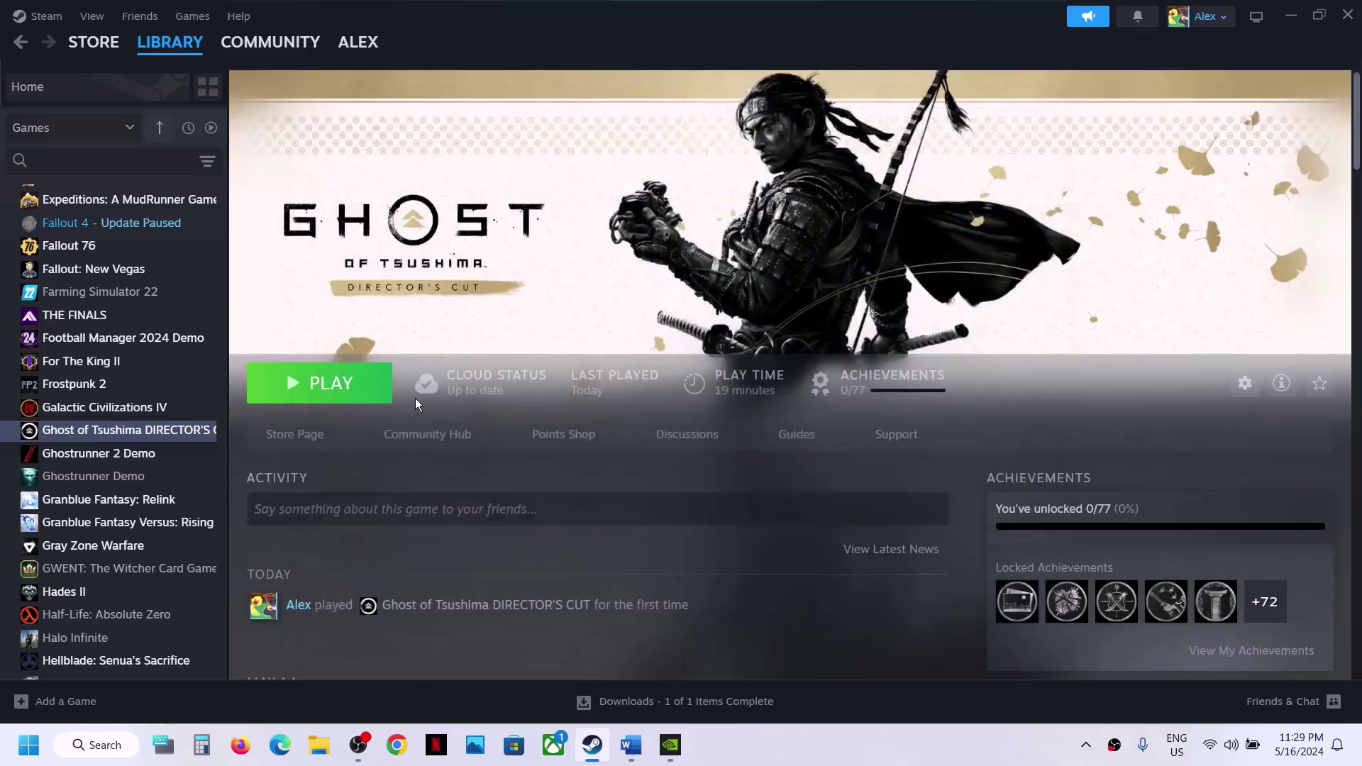